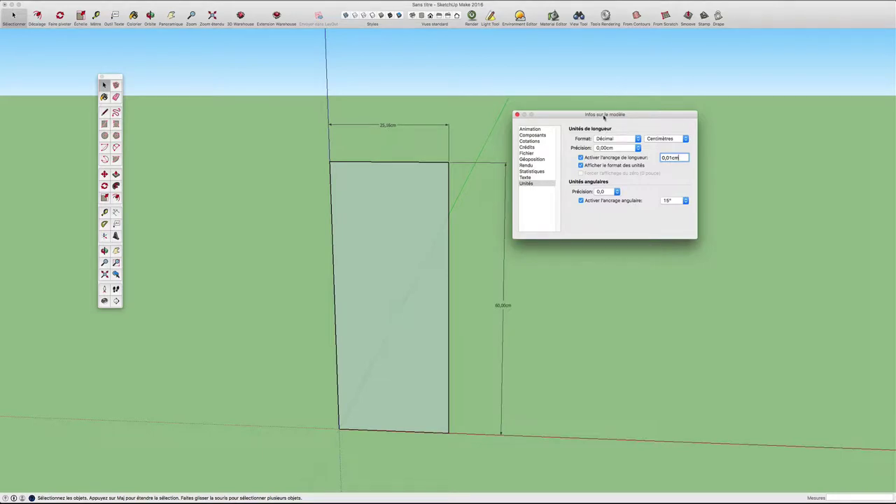
# Step: Keep decimal centimetre units with 0,01cm length snapping and close Model Info
pyautogui.moveTo(604, 118); pyautogui.dragTo(613, 105)
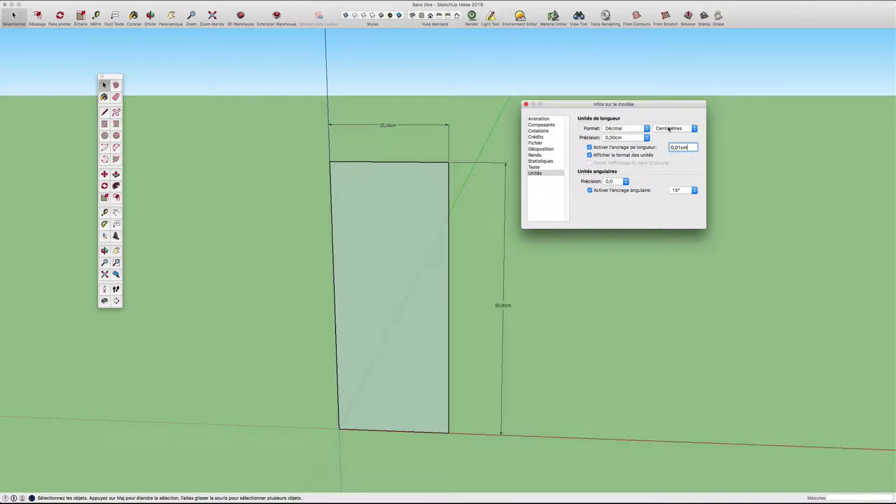
pyautogui.click(525, 104)
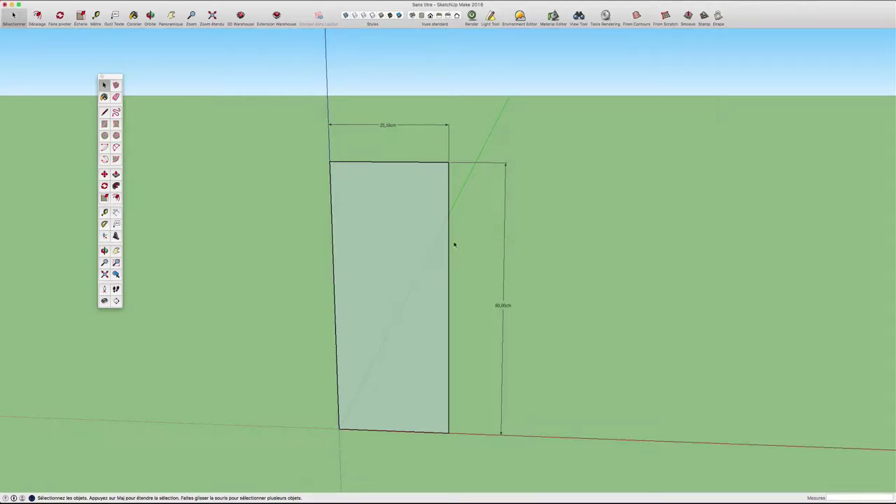
# Step: Import the Dame_Echec.png queen picture as an image
pyautogui.moveTo(500, 242)
pyautogui.mouseDown(button='middle')
pyautogui.moveTo(450, 252)
pyautogui.moveTo(412, 171)
pyautogui.mouseUp(button='middle')
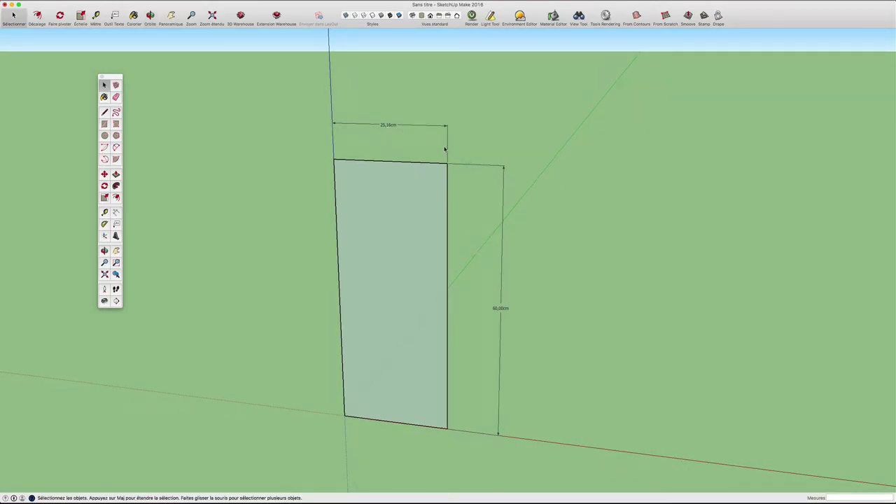
pyautogui.moveTo(437, 215)
pyautogui.mouseDown(button='middle')
pyautogui.moveTo(457, 226)
pyautogui.moveTo(446, 228)
pyautogui.moveTo(457, 236)
pyautogui.mouseUp(button='middle')
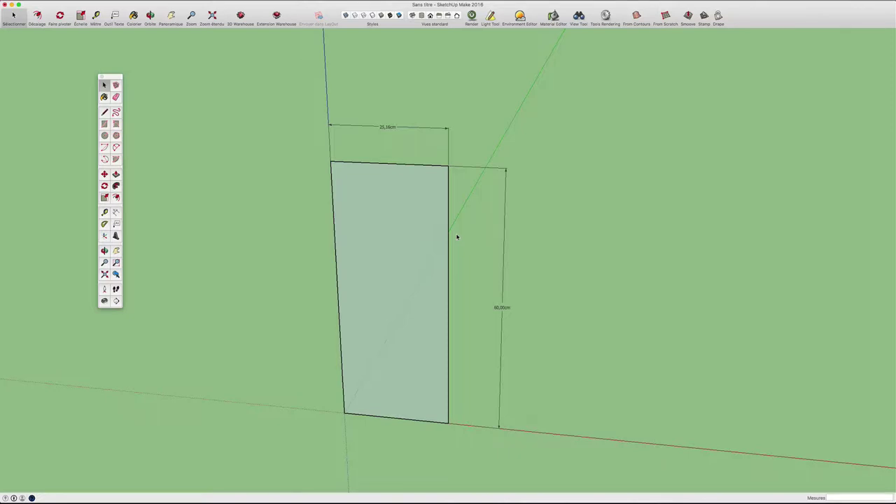
pyautogui.click(99, 12)
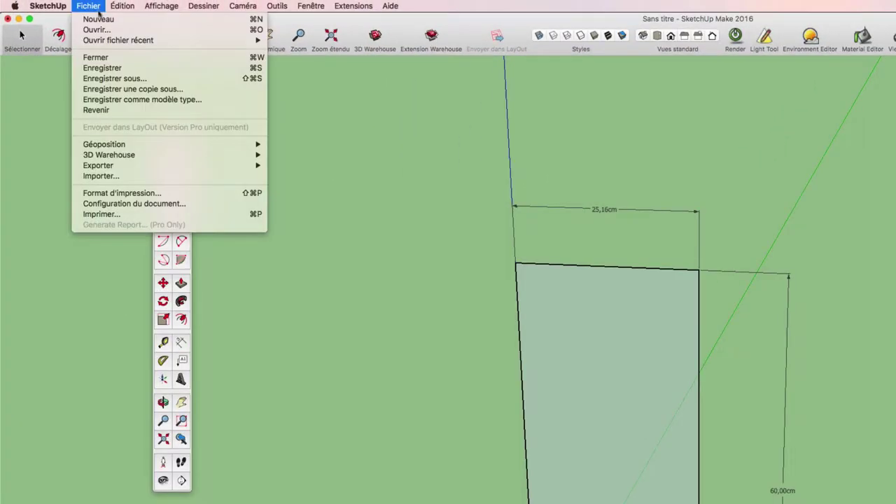
pyautogui.click(107, 176)
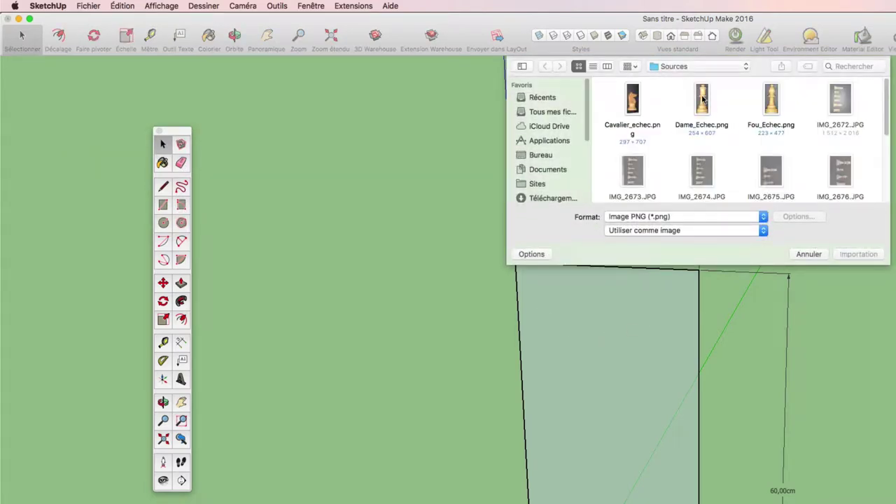
pyautogui.click(703, 100)
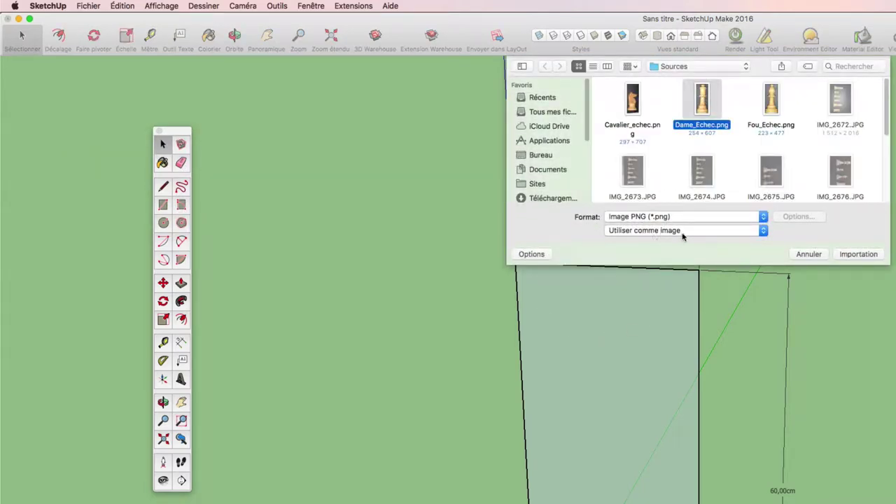
pyautogui.click(859, 254)
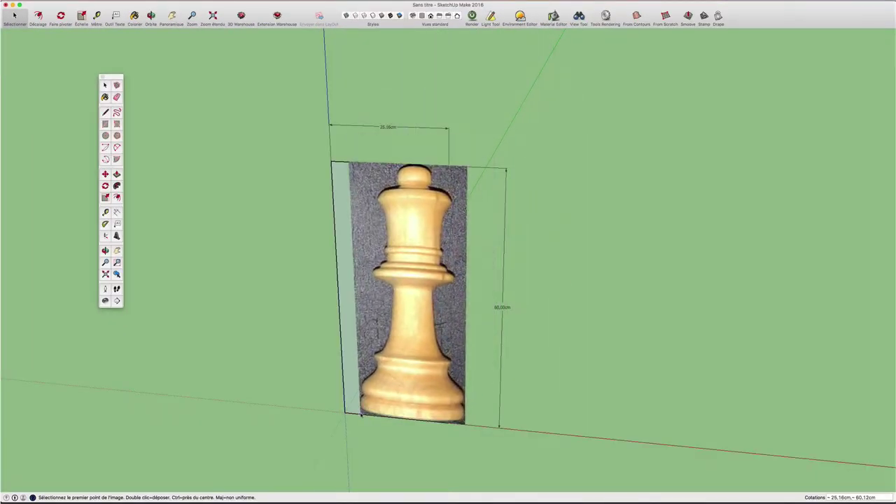
# Step: Place the image corner to corner across the 25,16 × 60 cm rectangle and face it
pyautogui.click(345, 413)
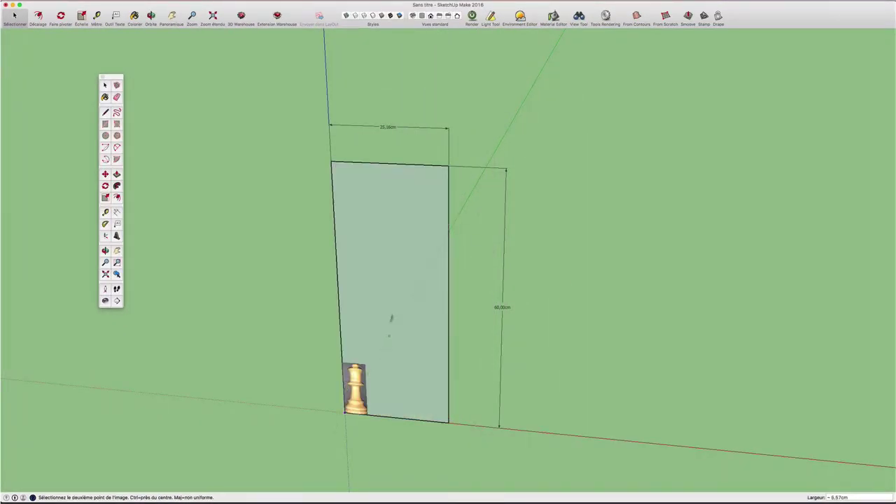
pyautogui.click(452, 189)
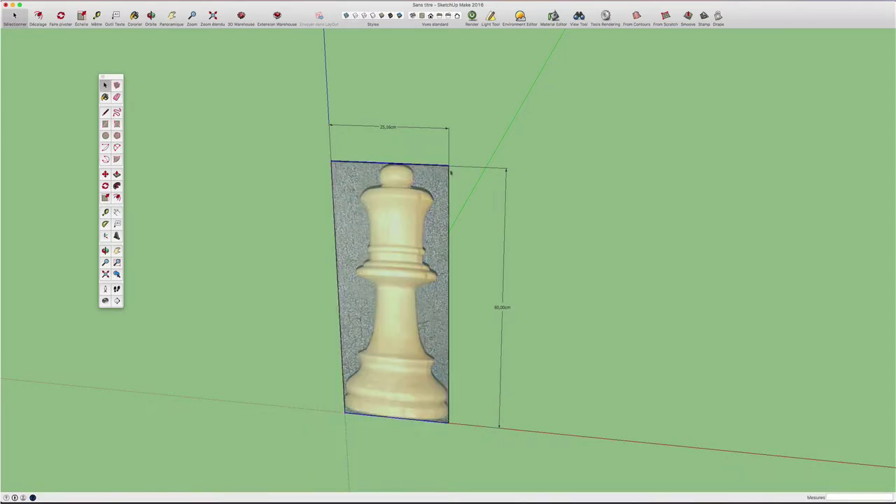
pyautogui.moveTo(442, 207); pyautogui.dragTo(484, 188, button='middle')
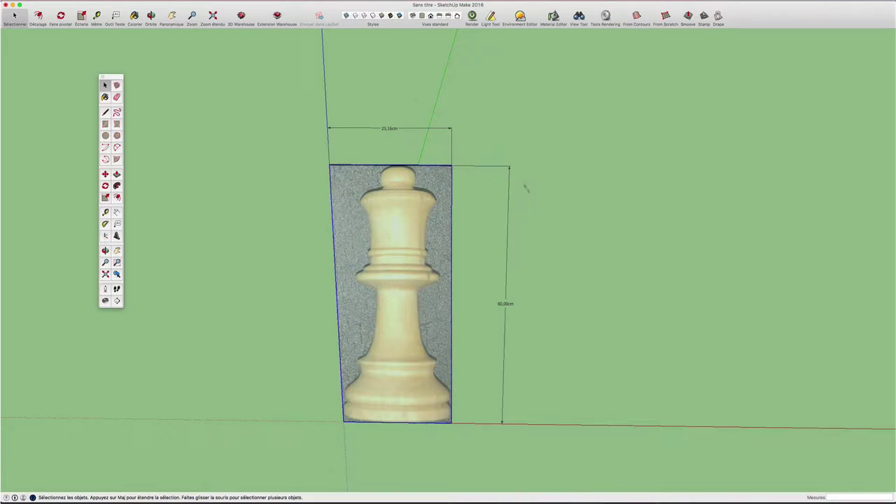
pyautogui.moveTo(526, 188)
pyautogui.mouseDown(button='middle')
pyautogui.moveTo(541, 136)
pyautogui.moveTo(543, 146)
pyautogui.mouseUp(button='middle')
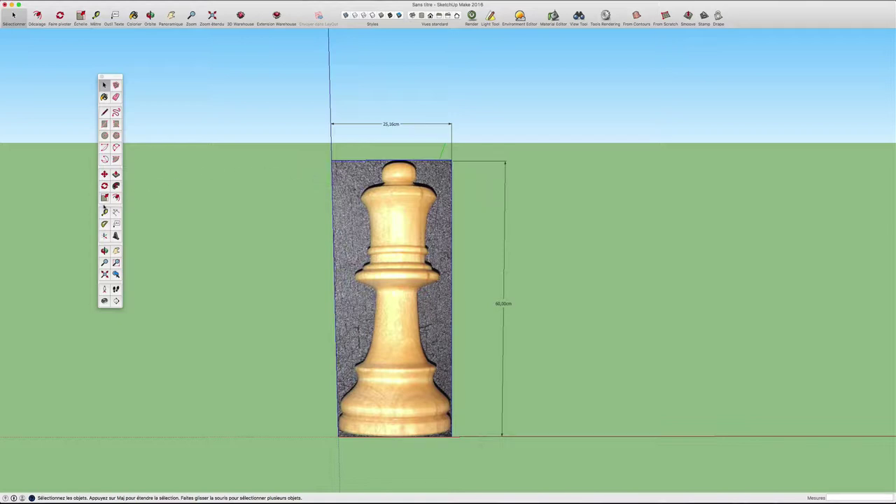
# Step: Place a vertical guide from the image's left edge through the queen's centre, zooming toward the top
pyautogui.click(105, 210)
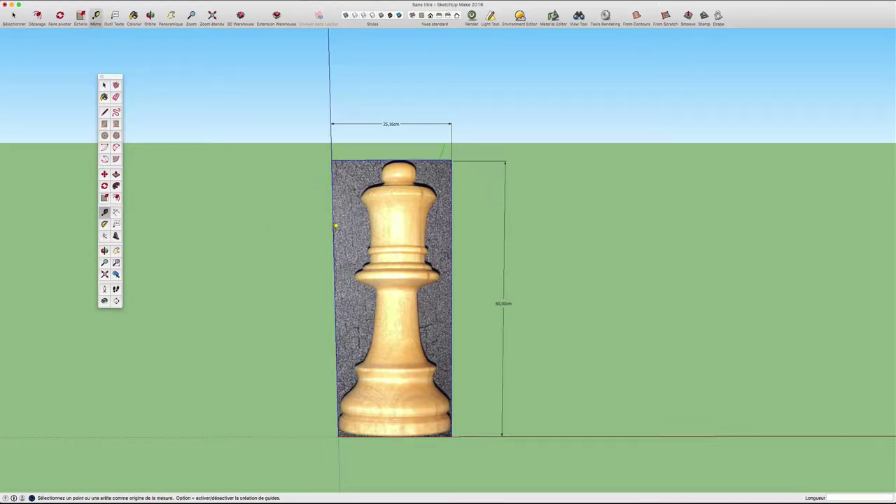
pyautogui.click(398, 227)
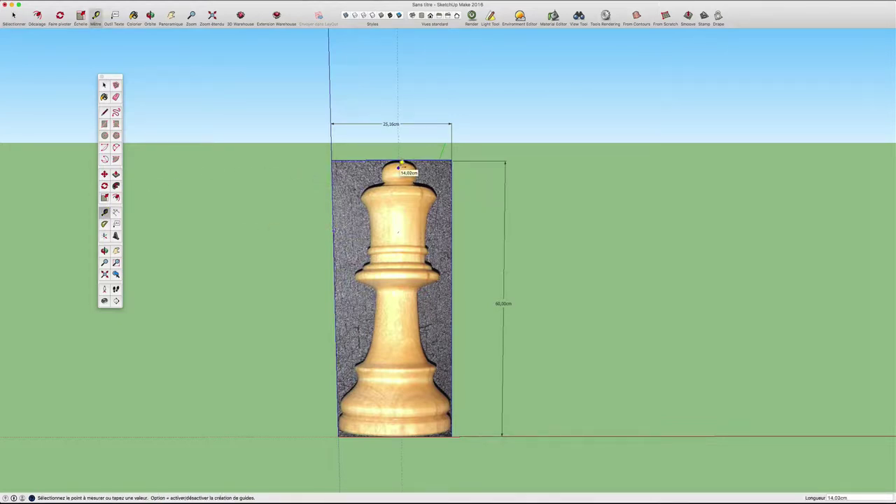
pyautogui.click(399, 166)
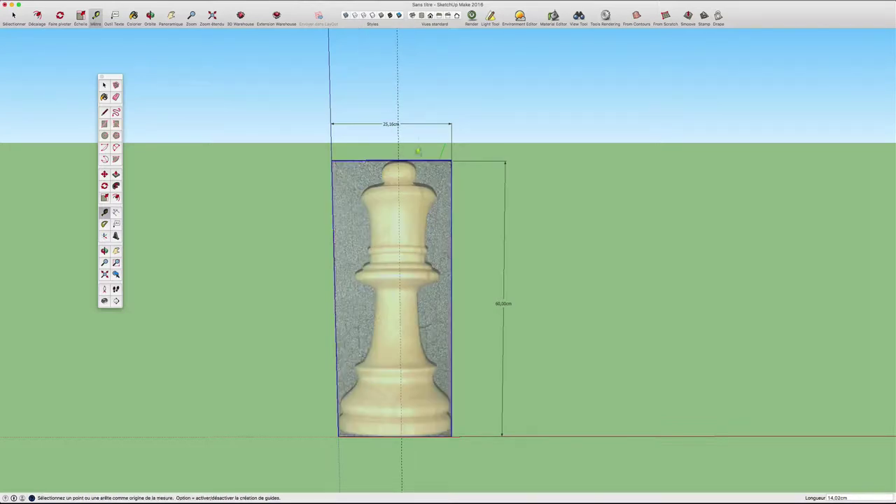
pyautogui.scroll(3, 413, 162)
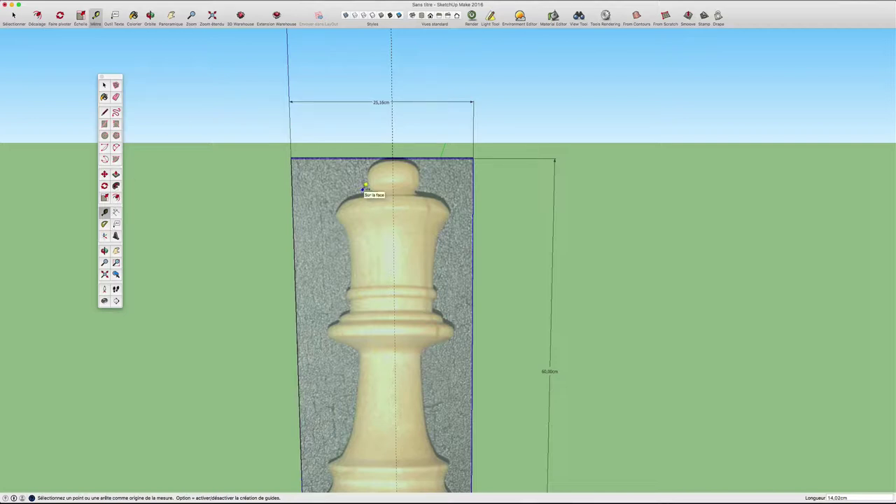
pyautogui.press('a')
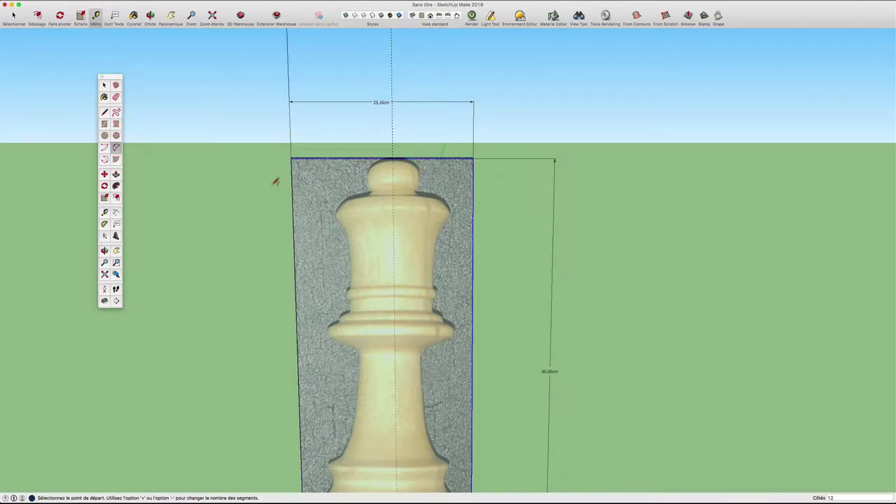
pyautogui.press('e')
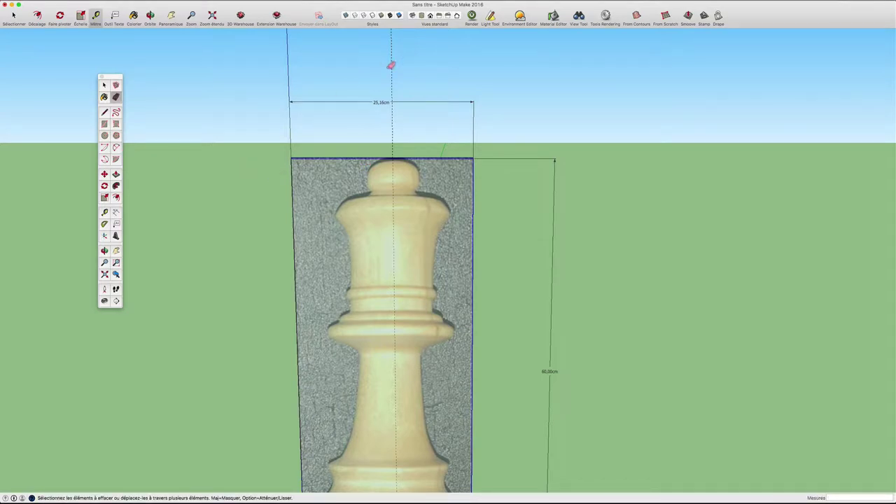
# Step: Re-create the centre guide measured from the image's left edge to the queen's centre line
pyautogui.press('t')
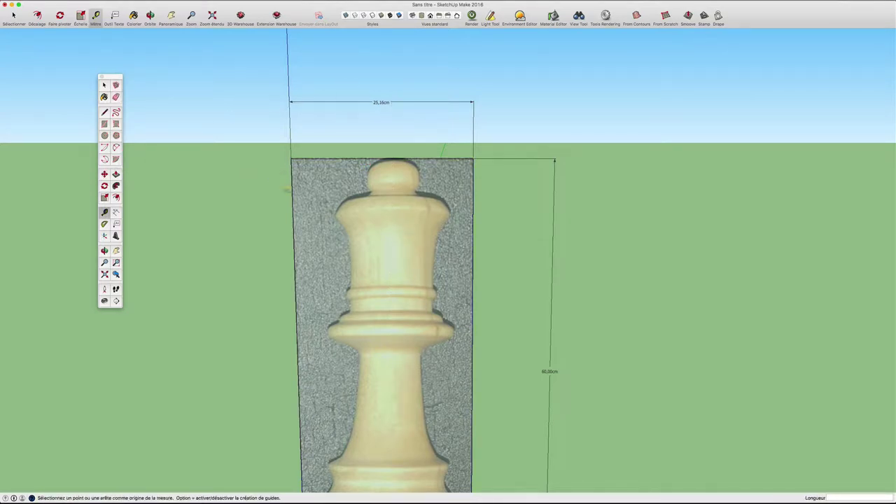
pyautogui.click(294, 186)
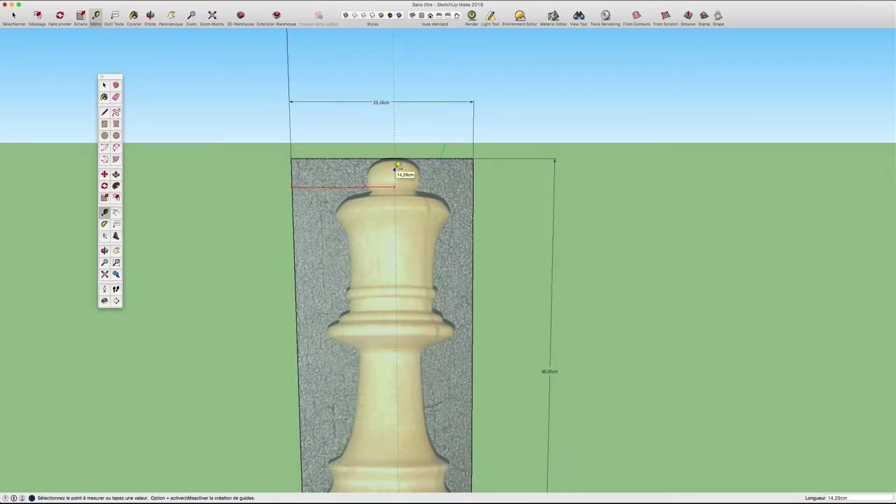
pyautogui.click(395, 168)
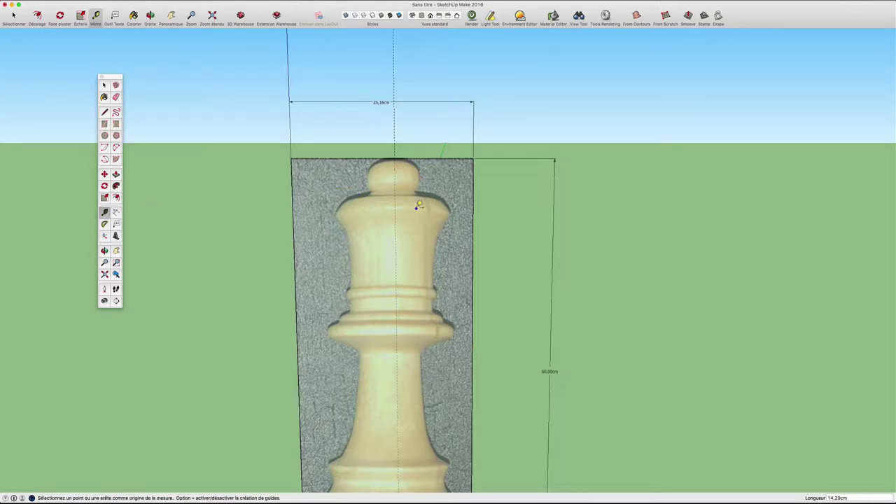
# Step: Trace the round head knob with an arc from the guide and a second arc back to it
pyautogui.hotkey('shift', 'p')
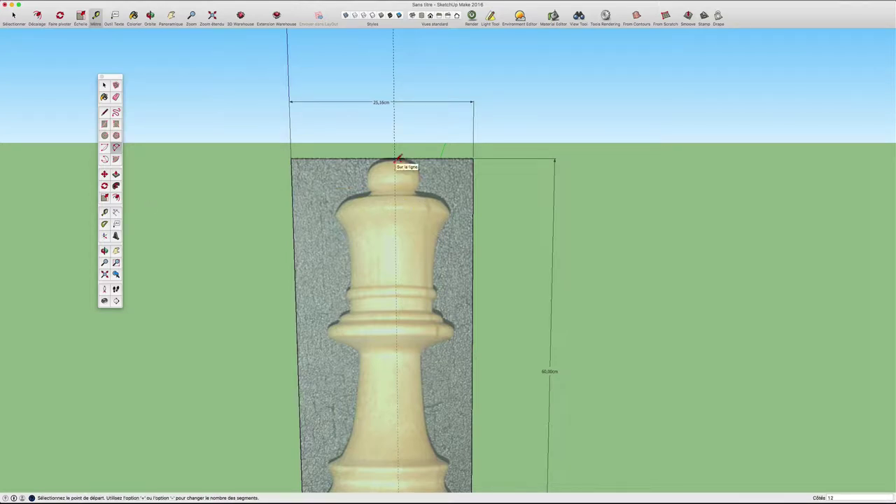
pyautogui.click(395, 162)
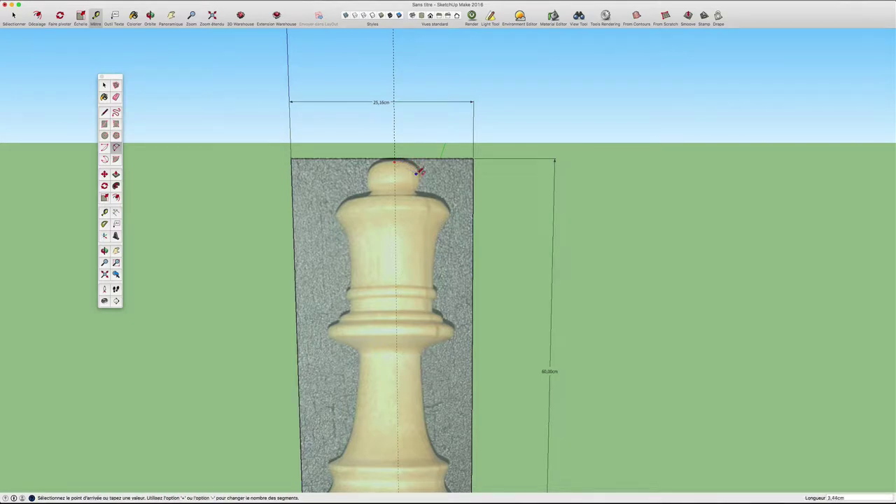
pyautogui.click(418, 170)
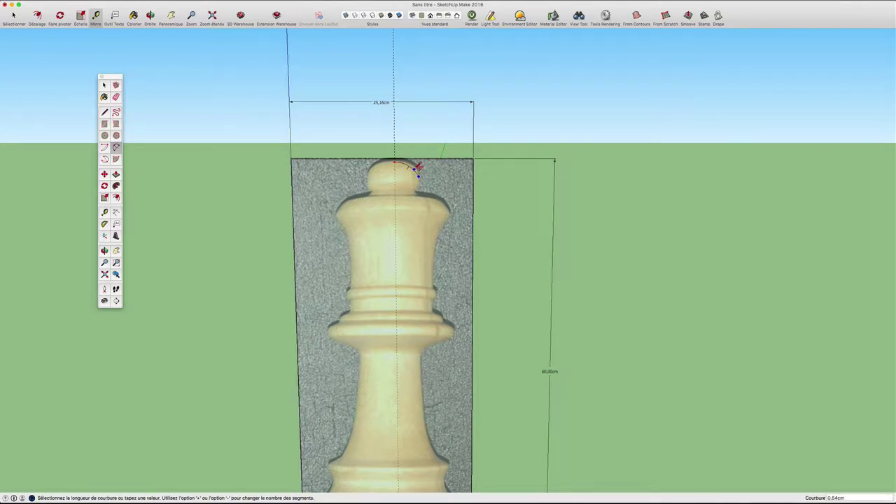
pyautogui.scroll(3, 419, 164)
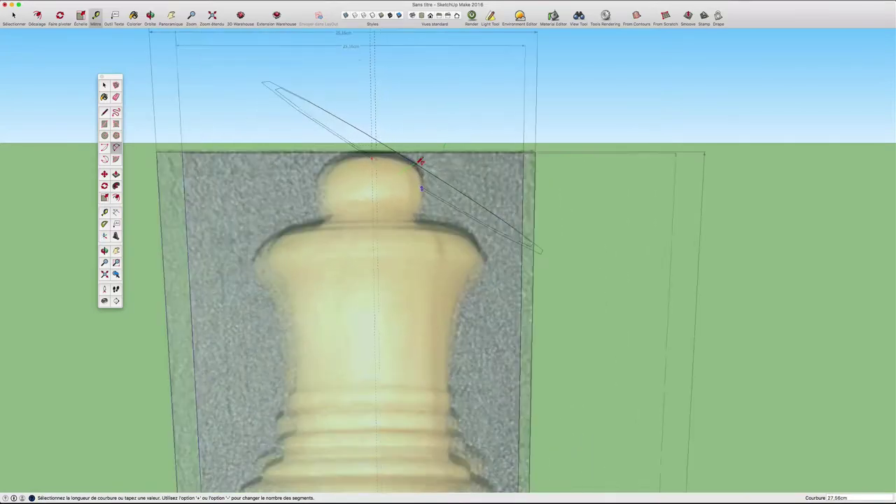
pyautogui.scroll(2, 419, 168)
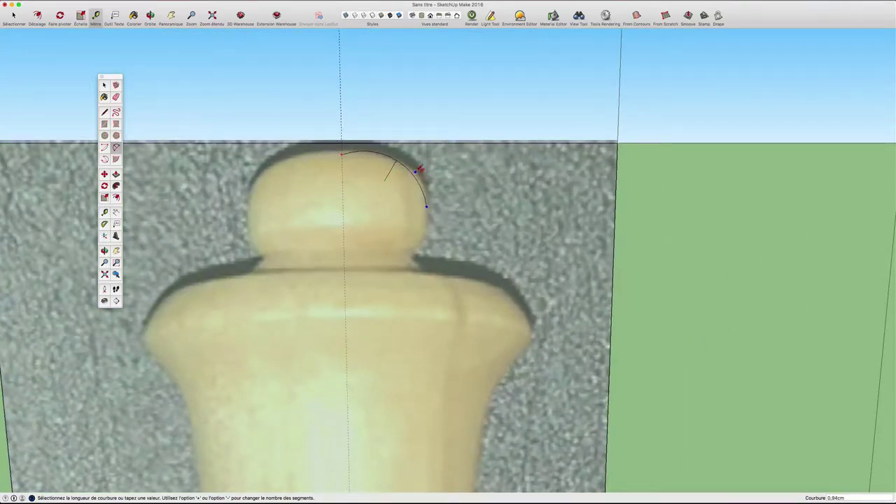
pyautogui.click(420, 170)
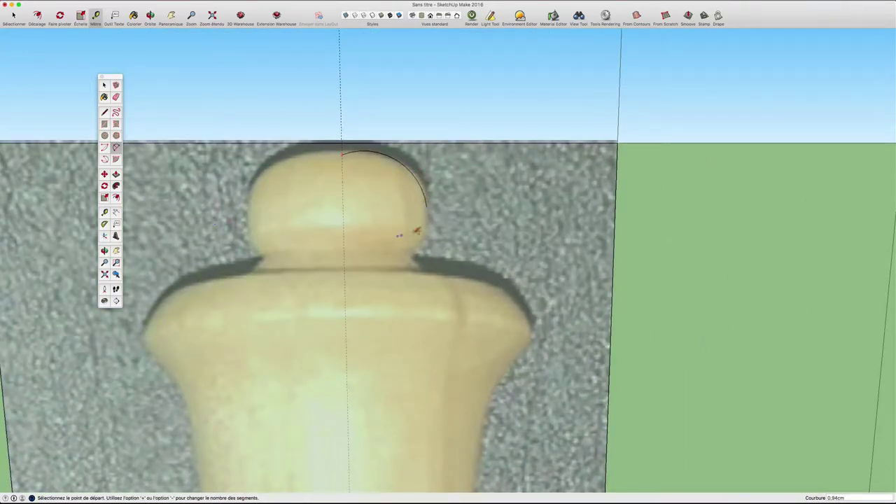
pyautogui.click(426, 206)
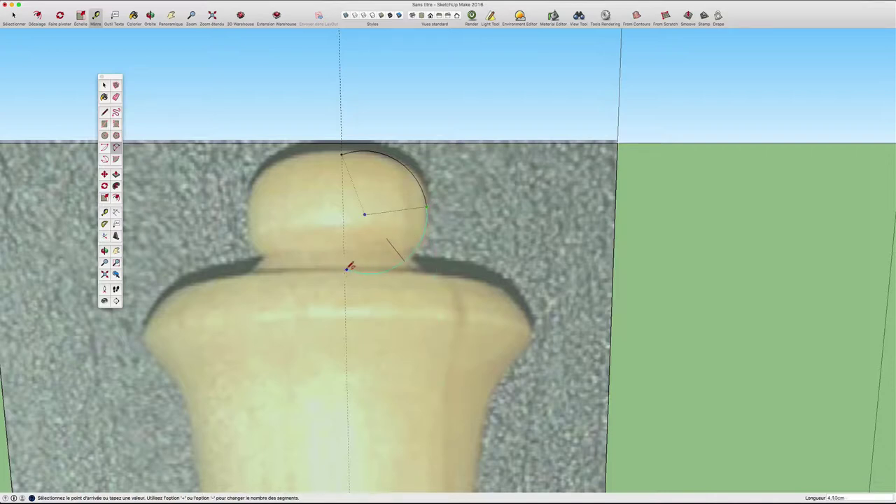
pyautogui.click(345, 269)
pyautogui.press('o')
pyautogui.scroll(-3, 426, 235)
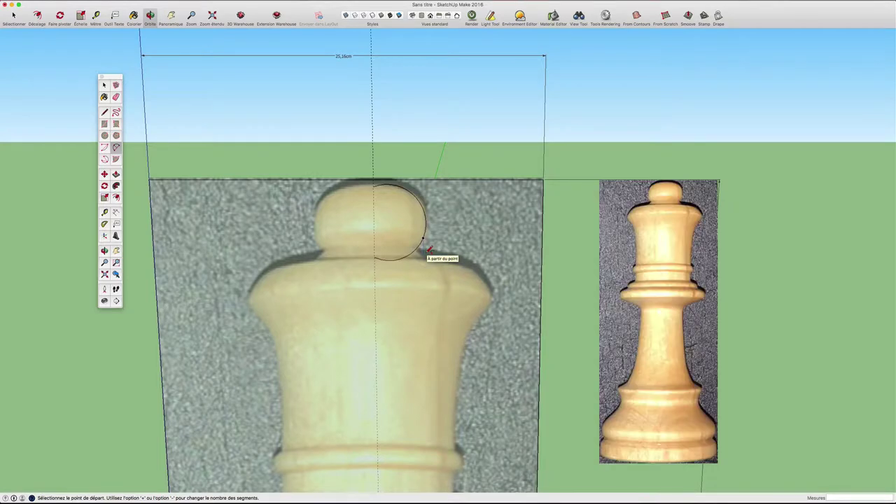
# Step: Draw the notch line below the head and two arcs around the right shoulder
pyautogui.press('l')
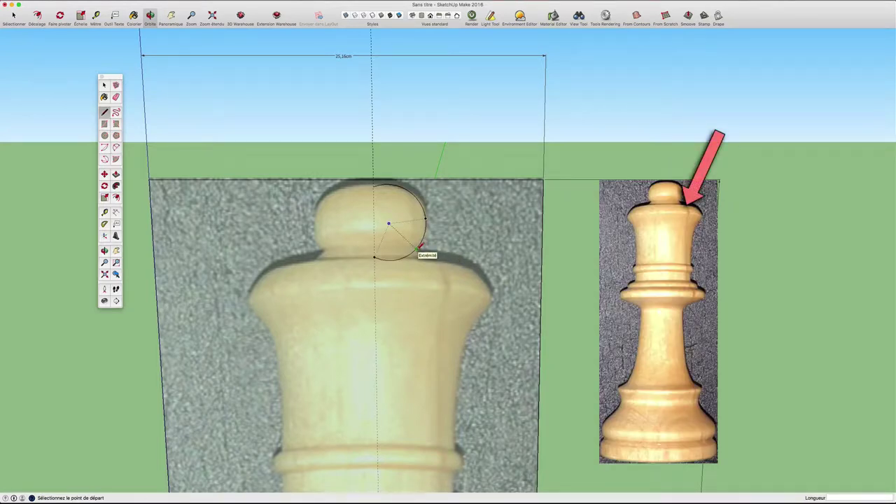
pyautogui.click(419, 248)
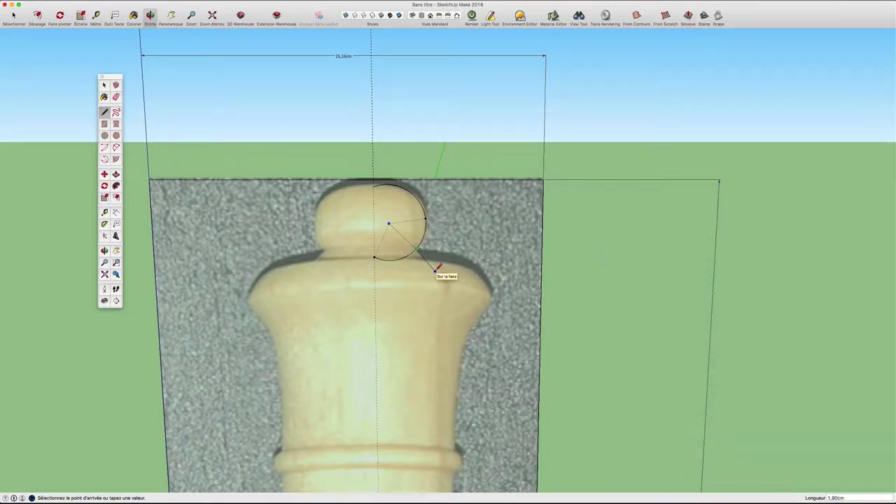
pyautogui.click(434, 271)
pyautogui.press('a')
pyautogui.click(448, 261)
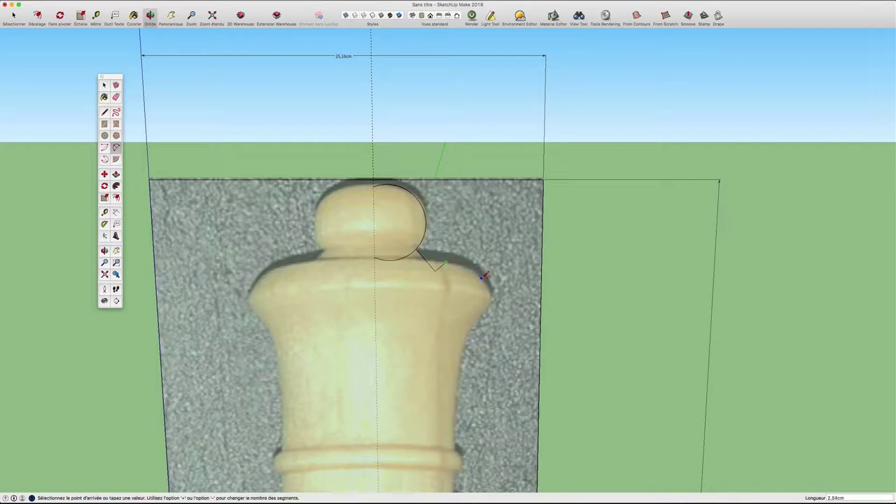
pyautogui.click(482, 273)
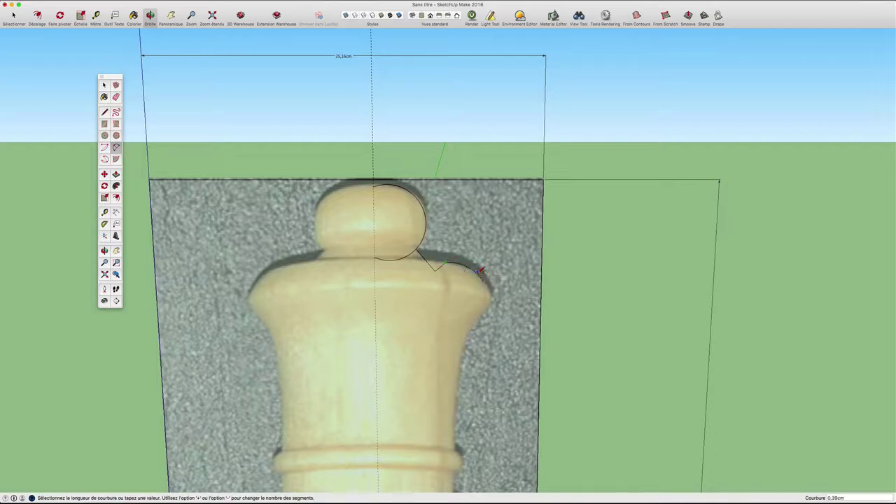
pyautogui.click(480, 273)
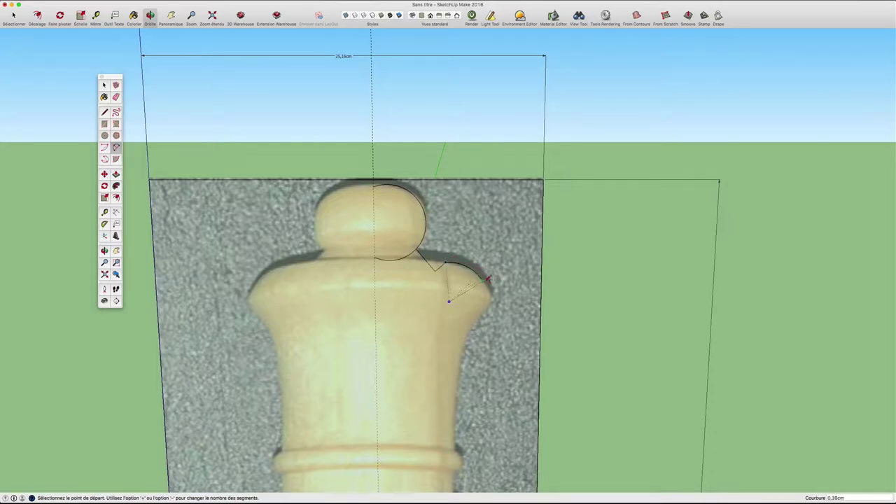
pyautogui.click(484, 281)
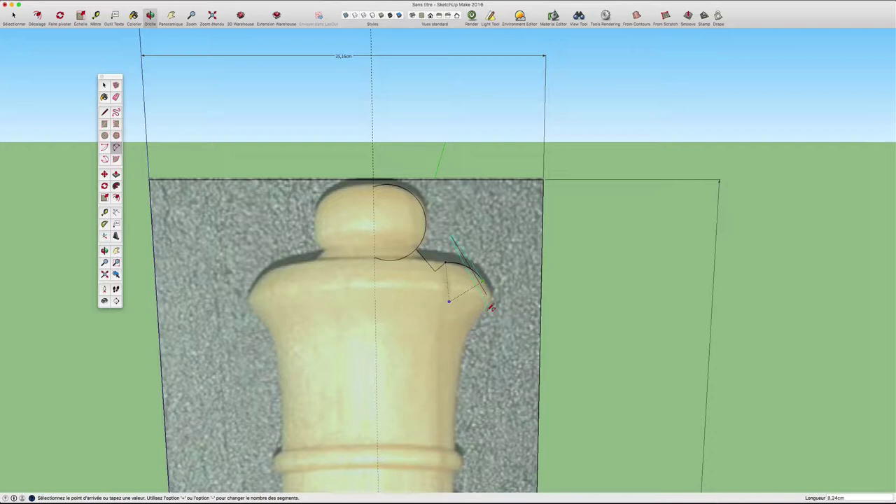
pyautogui.click(487, 312)
# Step: Trace the inward-curving body side below the shoulder with two arcs
pyautogui.click(482, 309)
pyautogui.click(459, 366)
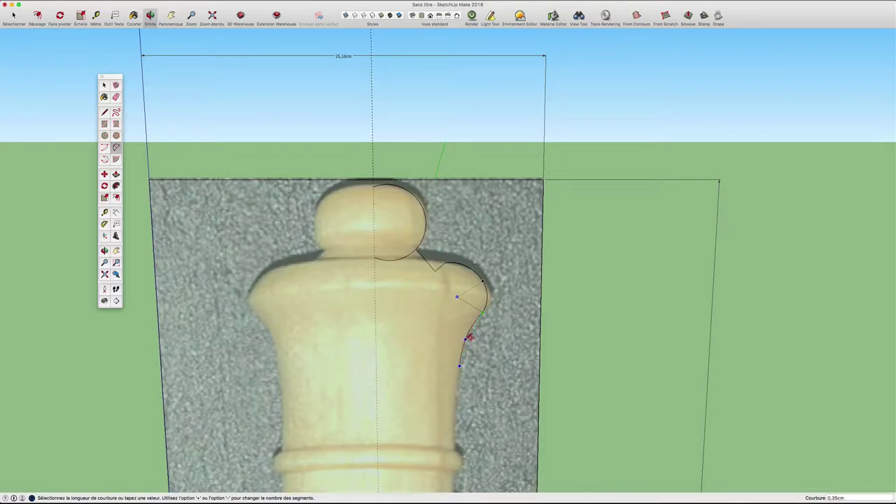
pyautogui.scroll(3, 465, 337)
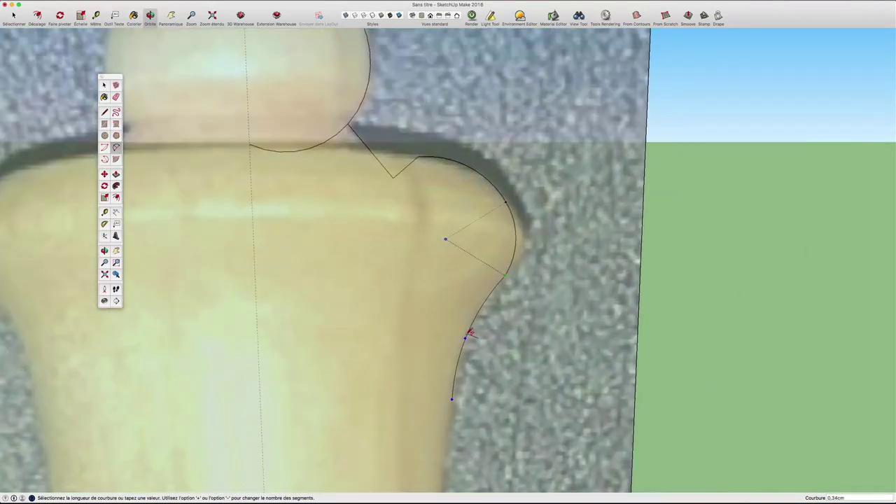
pyautogui.click(473, 334)
pyautogui.scroll(-3, 471, 332)
pyautogui.scroll(-3, 470, 331)
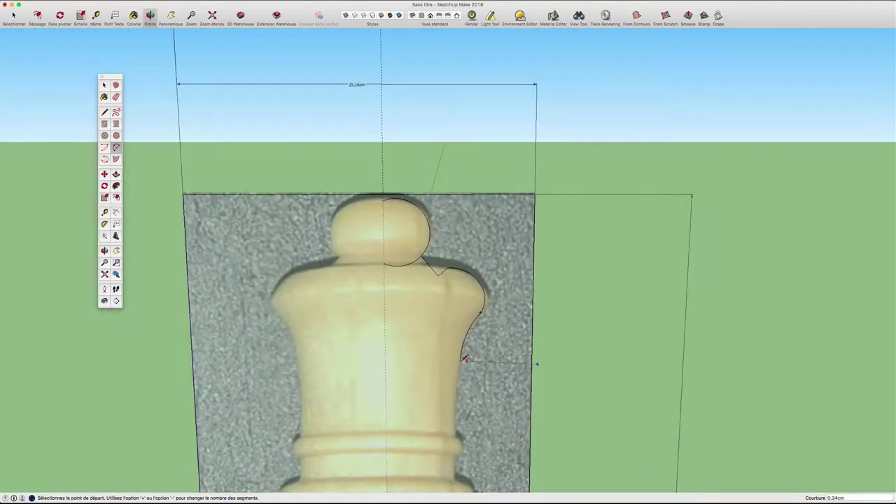
pyautogui.click(461, 361)
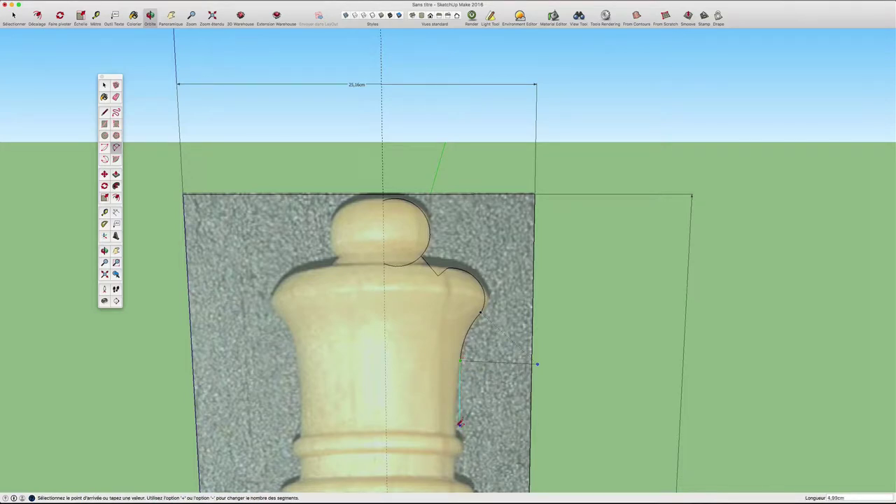
pyautogui.click(458, 439)
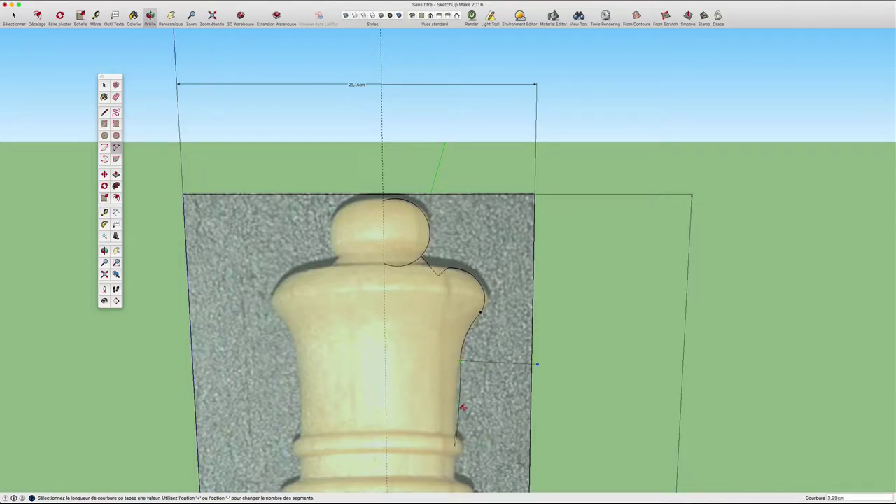
pyautogui.scroll(4, 459, 400)
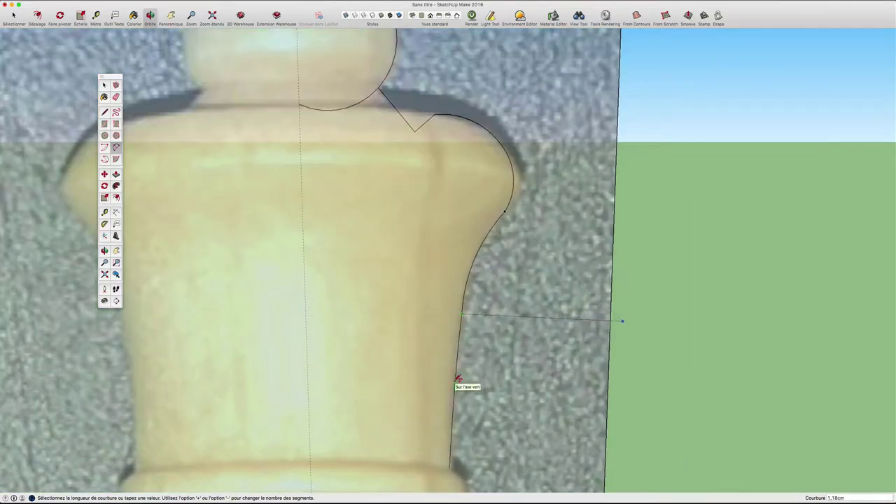
# Step: Finish the lower side arc, then draw the base edge and centre-line edge up to the head circle
pyautogui.click(459, 384)
pyautogui.scroll(-3, 458, 382)
pyautogui.press('l')
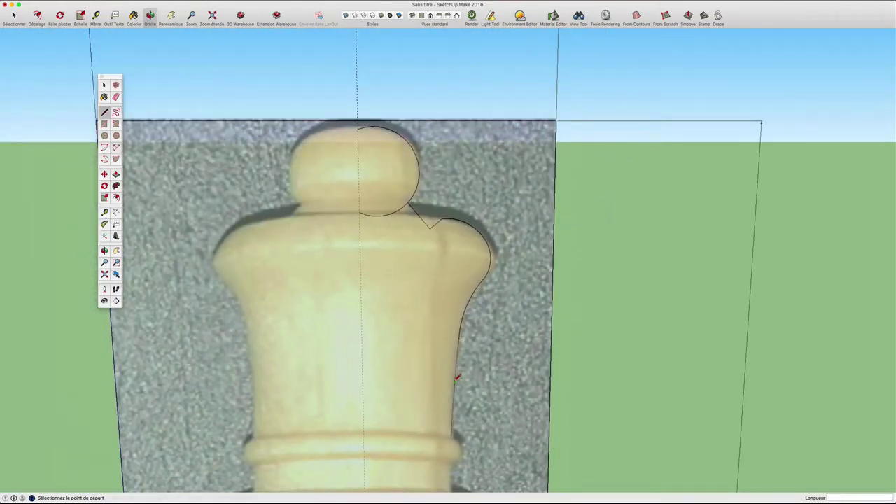
pyautogui.click(451, 434)
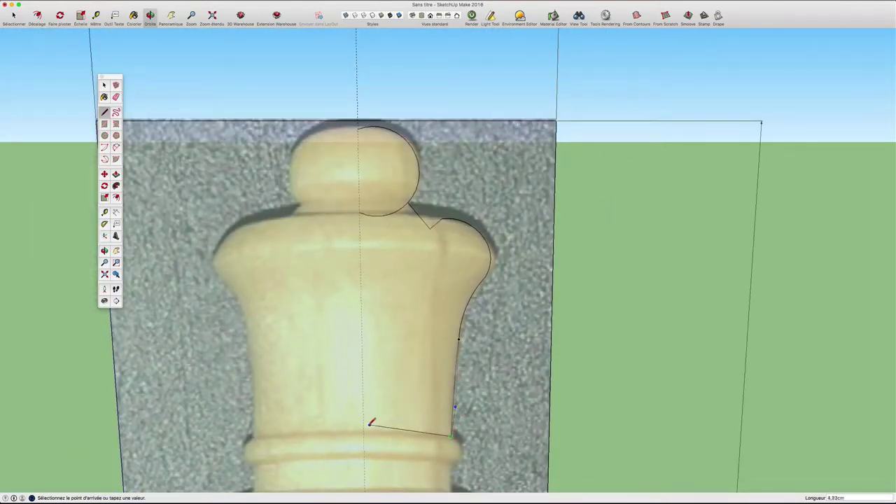
pyautogui.click(363, 427)
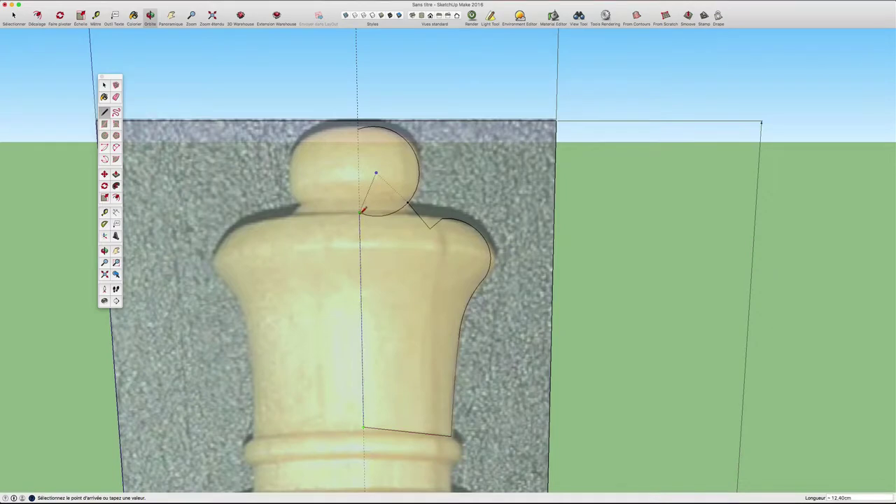
pyautogui.click(361, 210)
pyautogui.press('space')
pyautogui.moveTo(455, 244); pyautogui.dragTo(433, 246, button='middle')
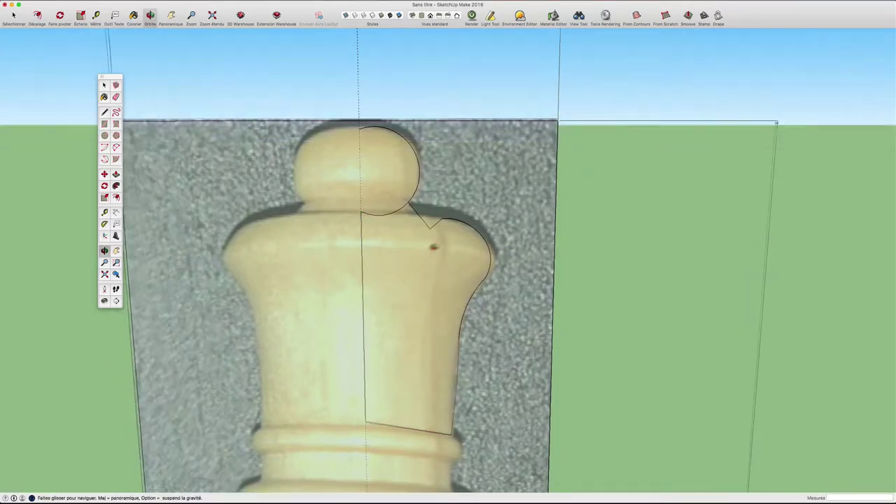
pyautogui.moveTo(434, 246)
pyautogui.mouseDown()
pyautogui.moveTo(237, 298)
pyautogui.moveTo(286, 320)
pyautogui.mouseUp()
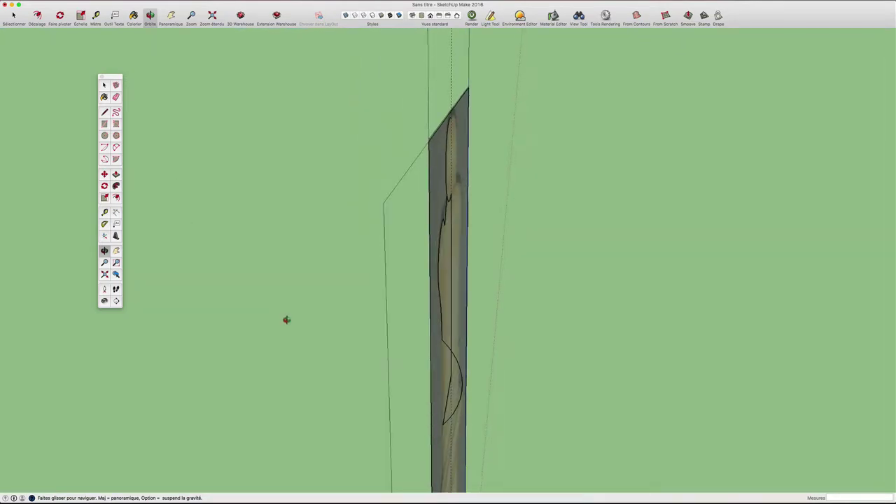
# Step: Viewing the board edge-on, erase the lower arc bulging out of the image plane
pyautogui.press('space')
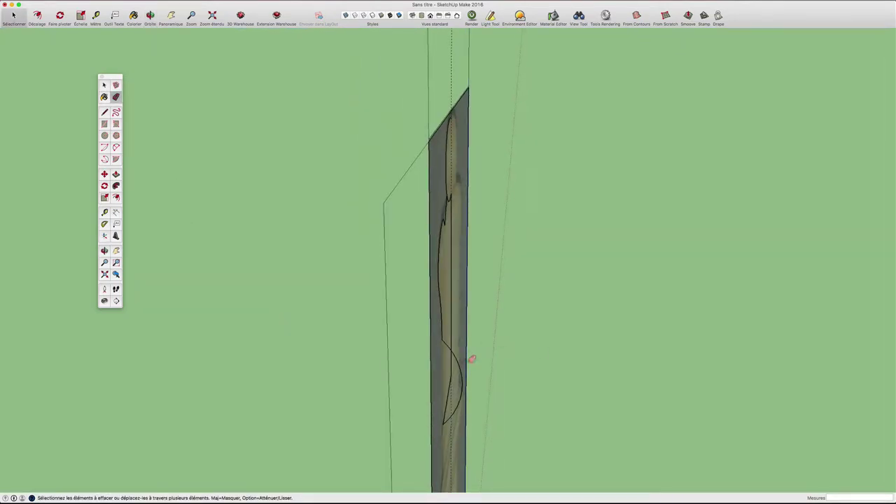
pyautogui.moveTo(471, 359)
pyautogui.mouseDown(button='middle')
pyautogui.moveTo(503, 373)
pyautogui.moveTo(686, 324)
pyautogui.moveTo(583, 327)
pyautogui.moveTo(569, 350)
pyautogui.mouseUp(button='middle')
pyautogui.click(468, 360)
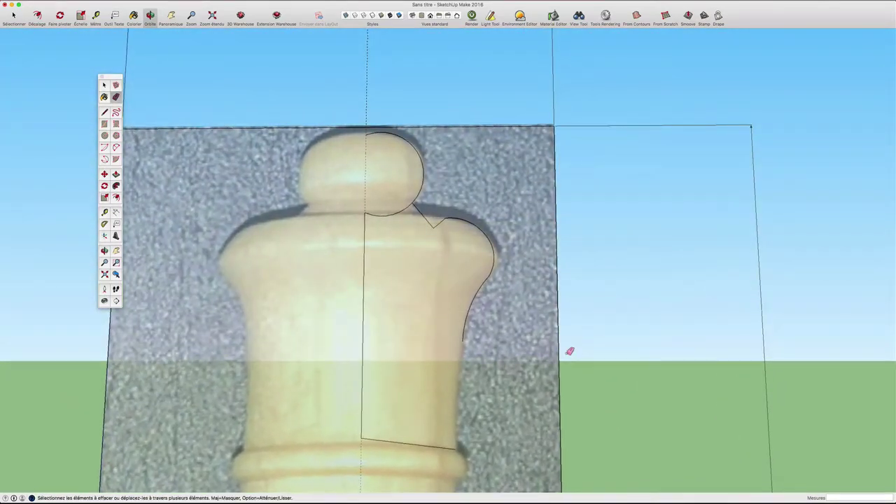
pyautogui.scroll(-2, 564, 354)
pyautogui.scroll(1, 518, 355)
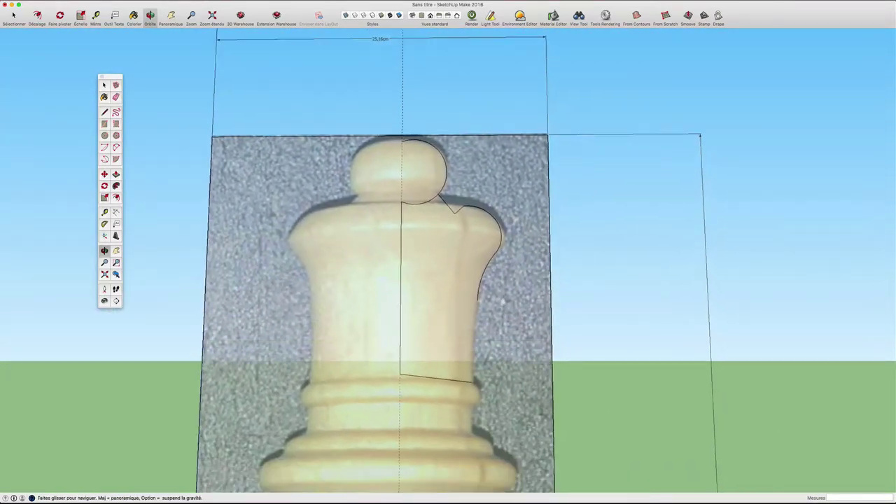
pyautogui.scroll(1, 504, 336)
pyautogui.scroll(2, 485, 304)
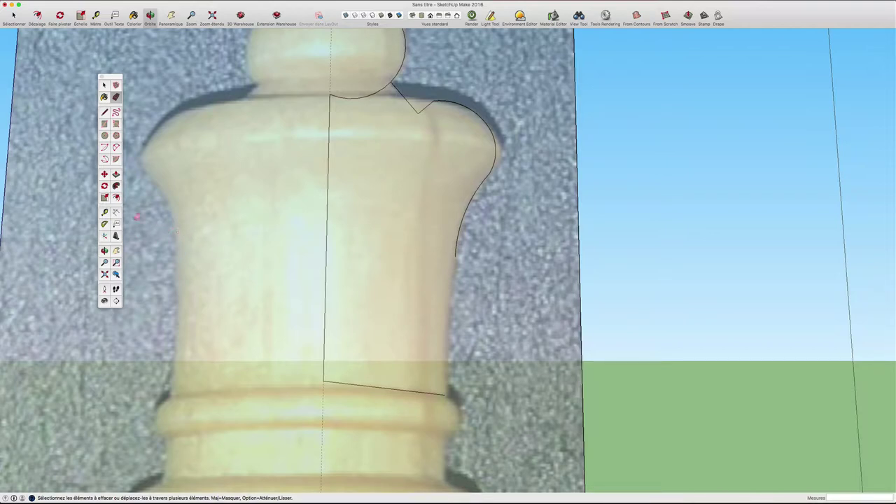
# Step: Redraw the lower right side with an arc ending at the outline's bottom corner
pyautogui.press('a')
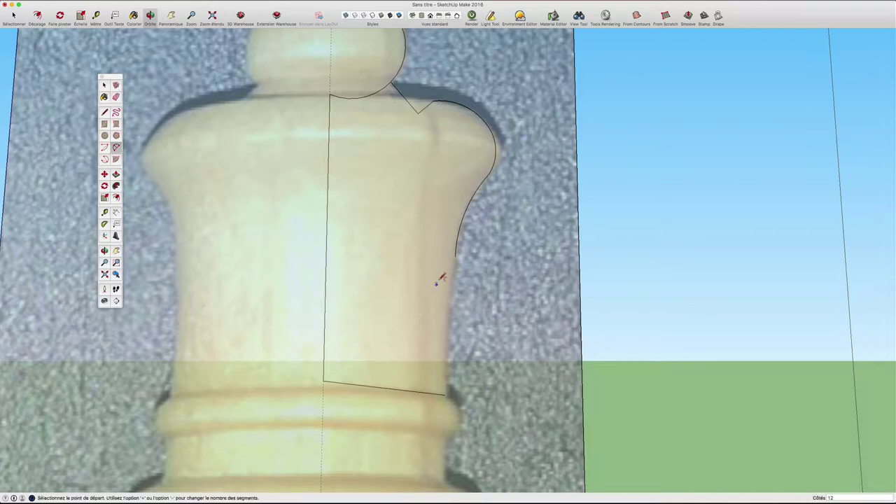
pyautogui.click(454, 257)
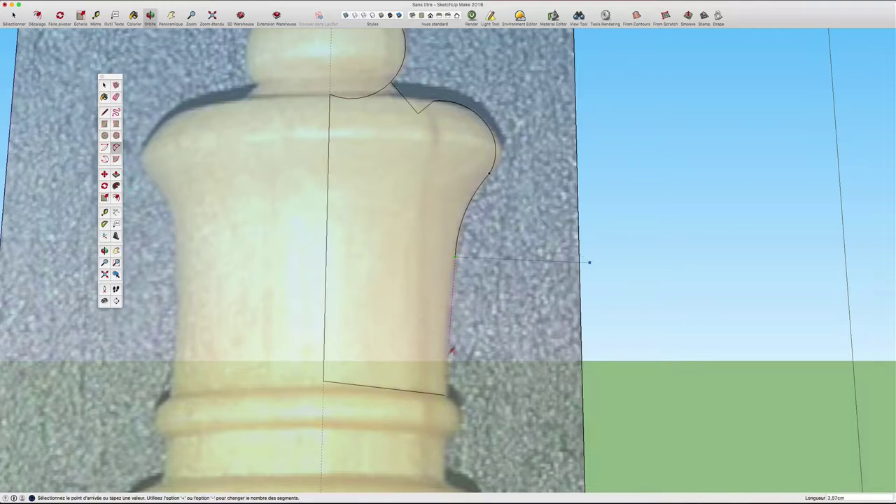
pyautogui.click(445, 394)
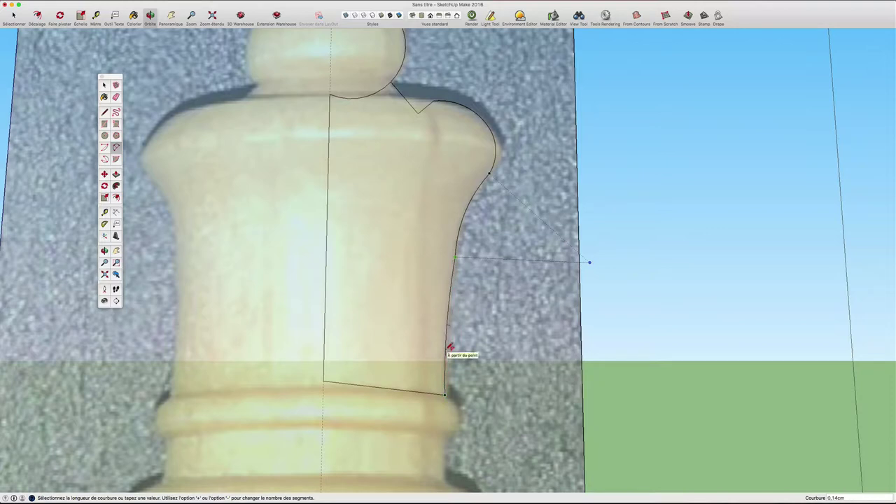
pyautogui.click(450, 345)
pyautogui.scroll(-3, 427, 291)
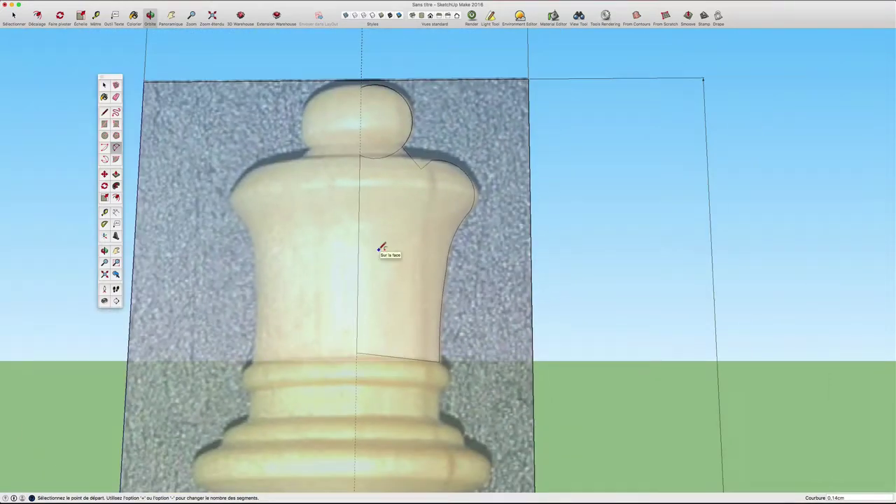
pyautogui.press('space')
pyautogui.click(384, 252)
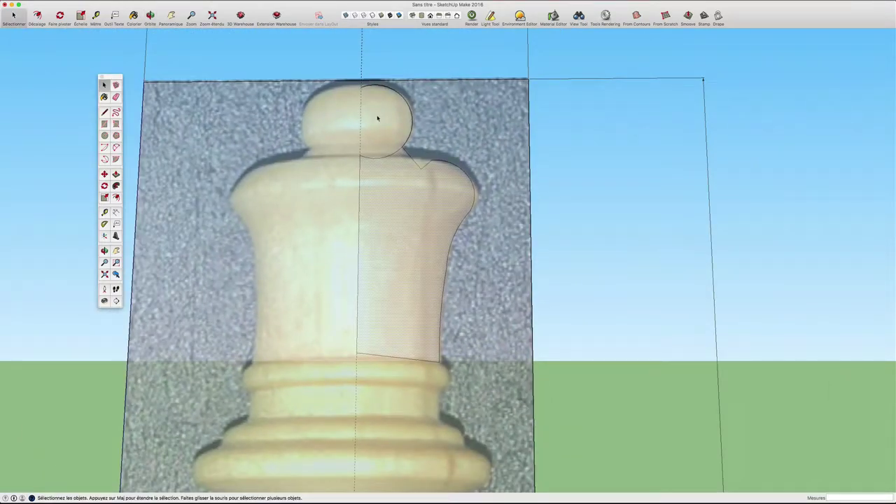
# Step: Draw a line down the centre axis through the head circle to split it
pyautogui.press('l')
pyautogui.click(363, 82)
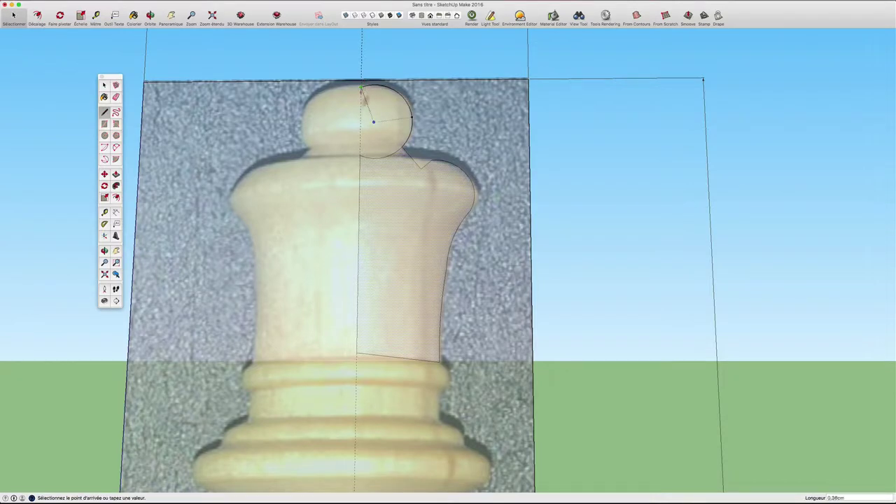
pyautogui.click(360, 154)
pyautogui.press('space')
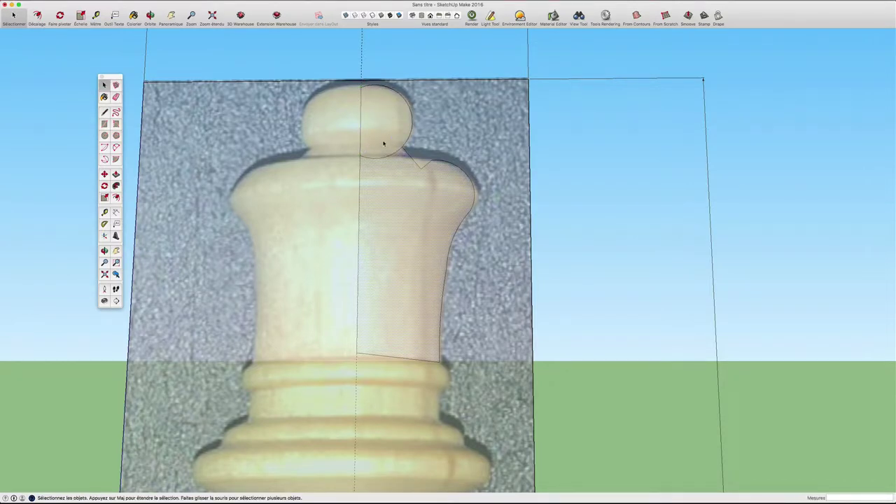
pyautogui.scroll(-1, 398, 200)
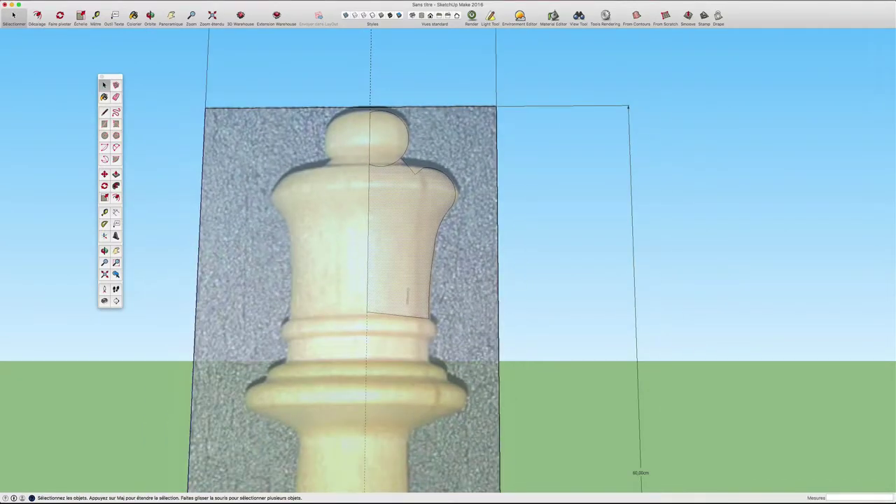
pyautogui.scroll(-1, 399, 328)
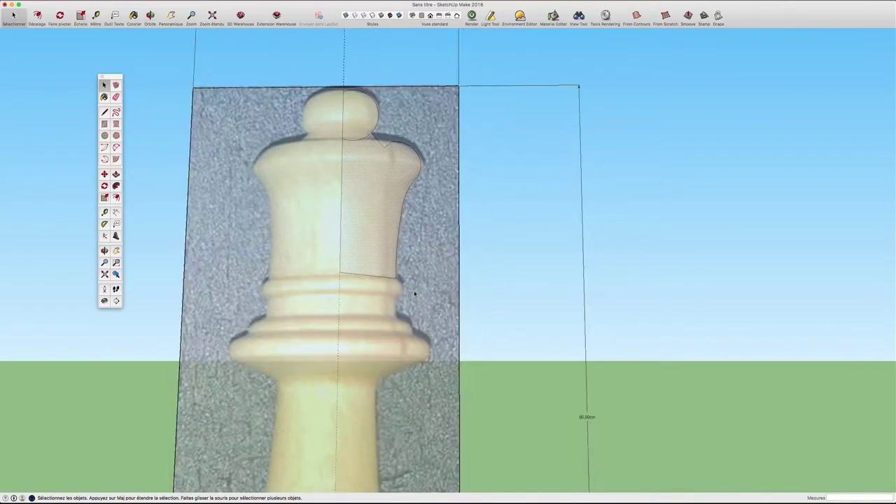
pyautogui.scroll(2, 416, 308)
pyautogui.scroll(2, 376, 269)
# Step: Trace the collar bead with an arc, then a short vertical edge down the collar
pyautogui.press('a')
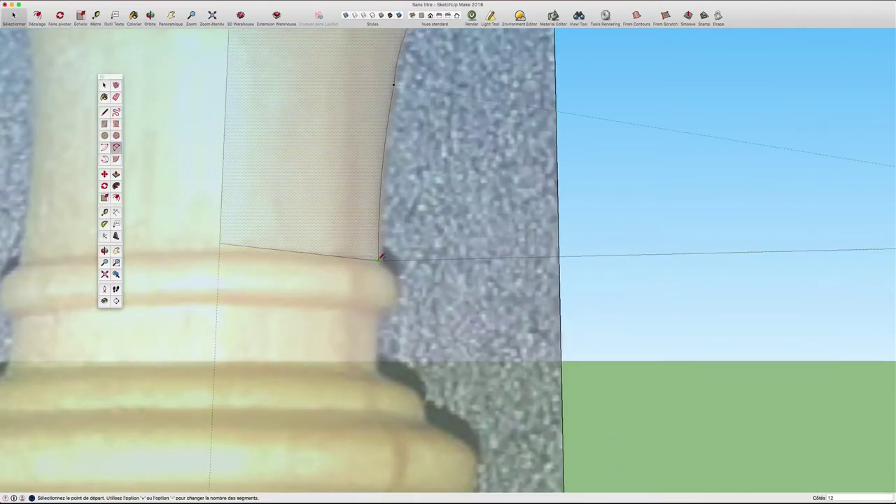
pyautogui.click(377, 260)
pyautogui.click(378, 306)
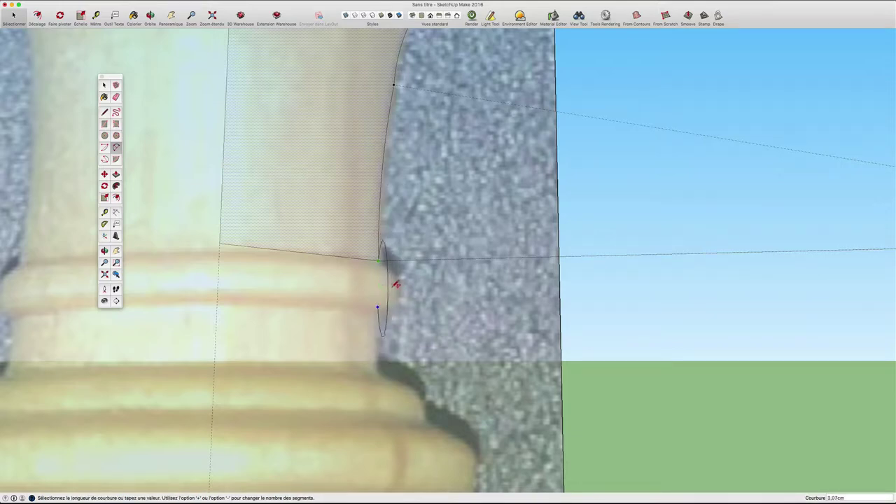
pyautogui.scroll(3, 395, 287)
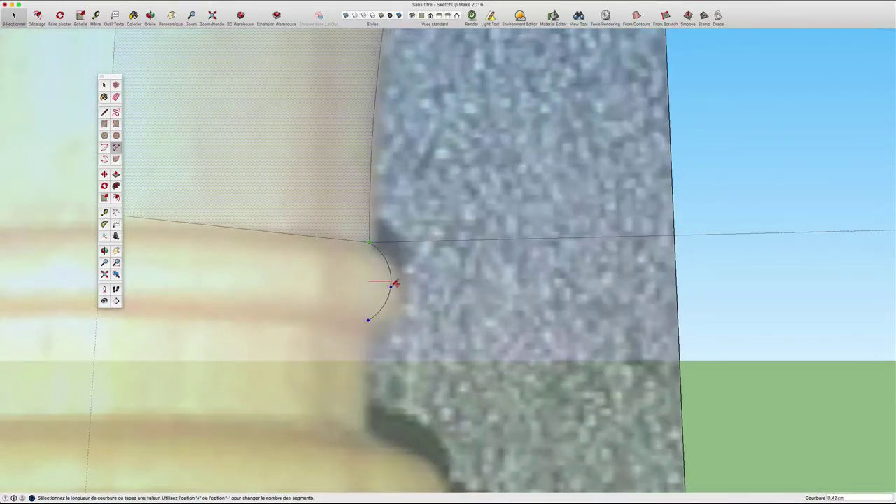
pyautogui.click(395, 284)
pyautogui.scroll(-3, 393, 287)
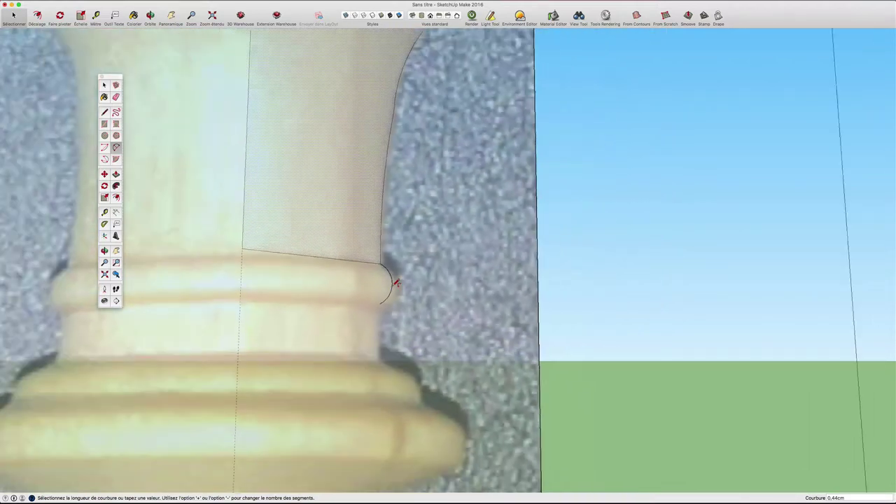
pyautogui.press('l')
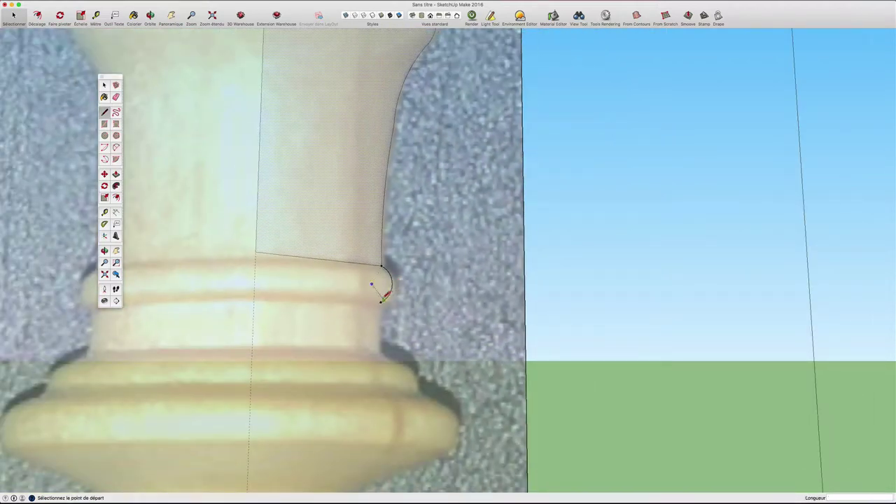
pyautogui.click(381, 302)
pyautogui.click(396, 358)
# Step: Draw an arc from the vertical edge's end down over the base ring
pyautogui.press('a')
pyautogui.click(396, 362)
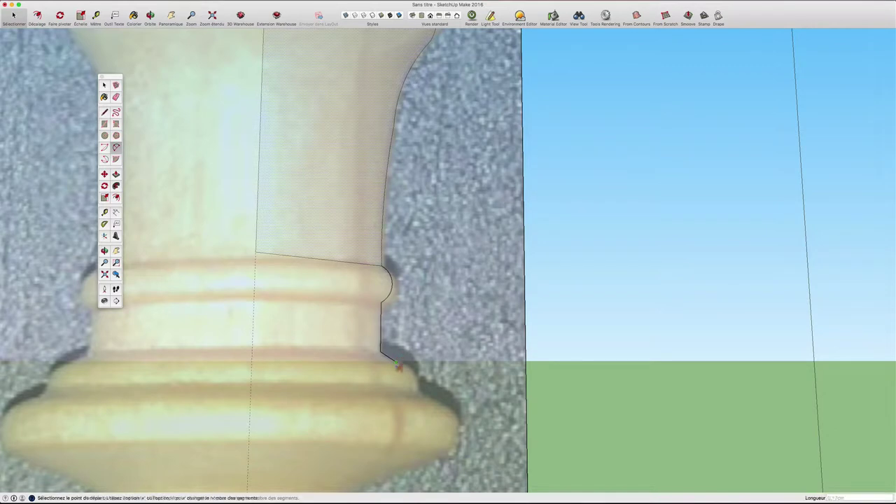
pyautogui.click(396, 395)
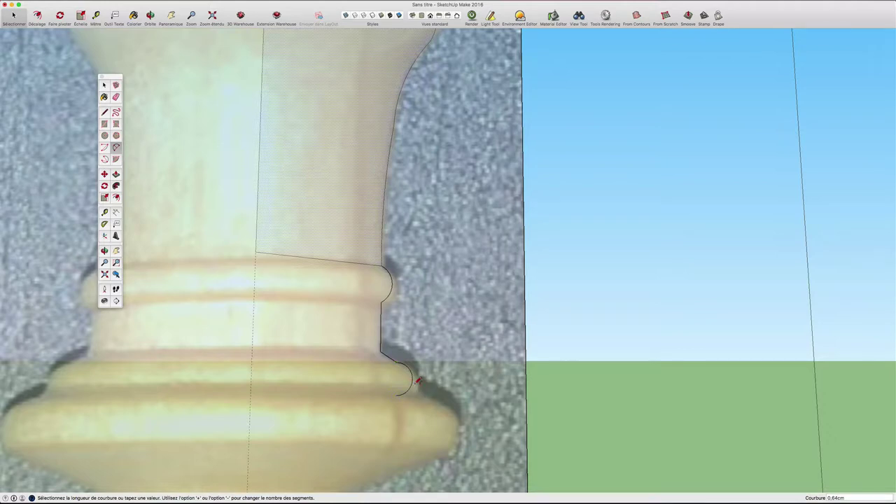
pyautogui.click(427, 389)
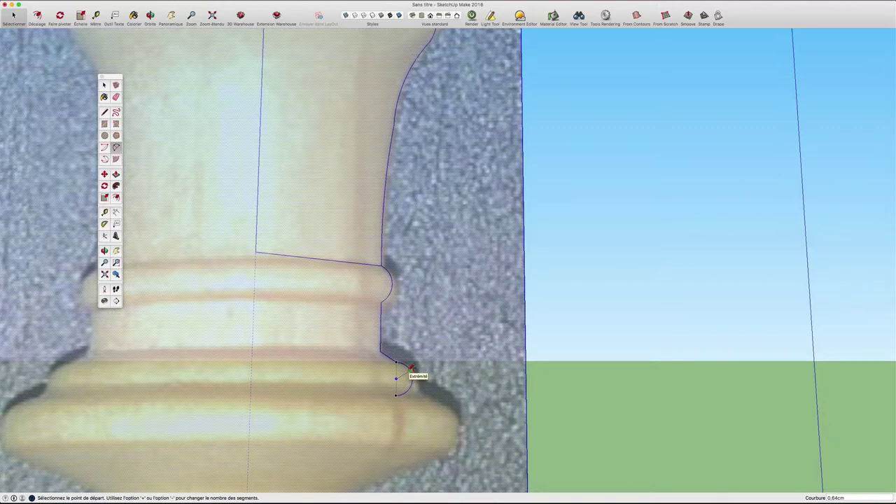
pyautogui.press('space')
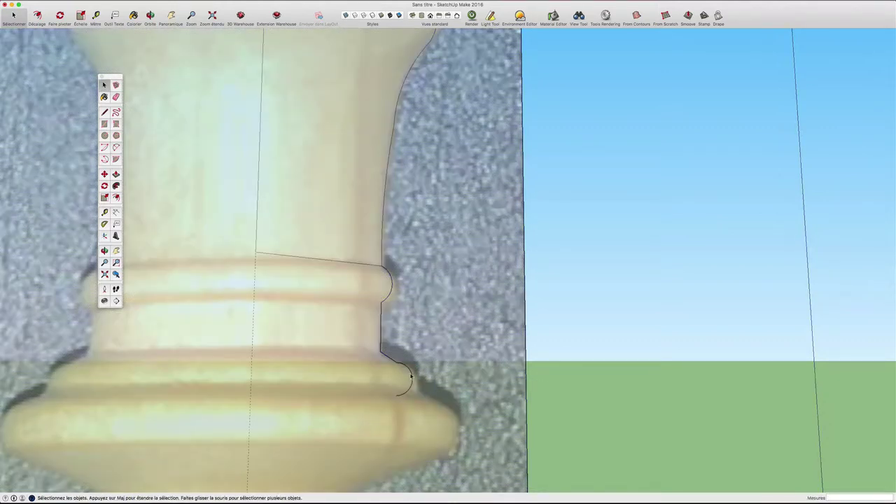
pyautogui.press('e')
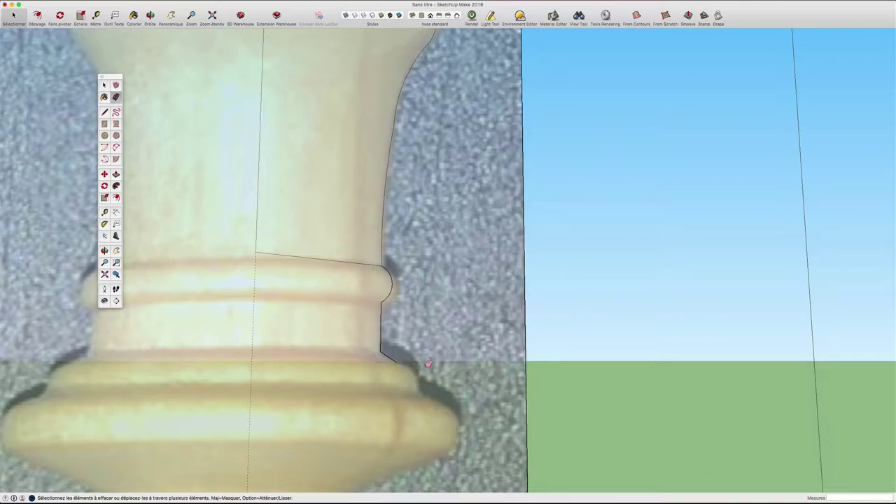
# Step: Add a short step edge, a small arc over the base rim and a short ring edge
pyautogui.press('l')
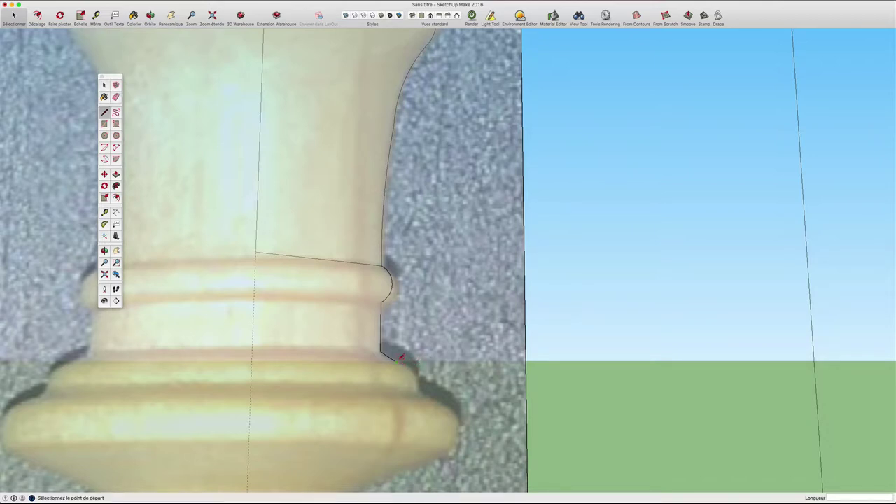
pyautogui.click(396, 360)
pyautogui.press('a')
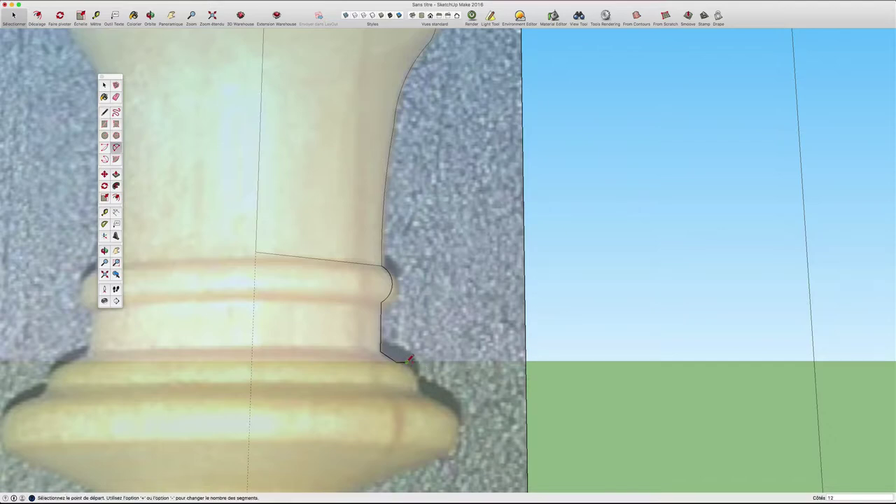
pyautogui.click(408, 361)
pyautogui.click(408, 395)
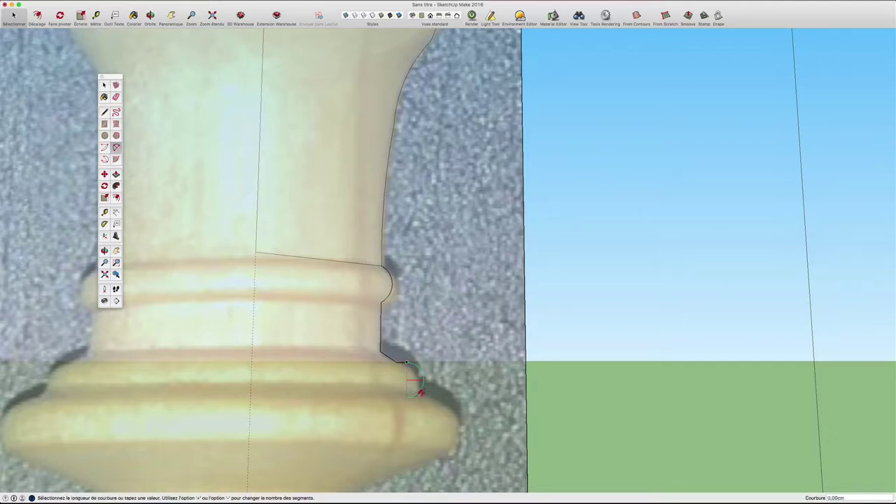
pyautogui.click(421, 392)
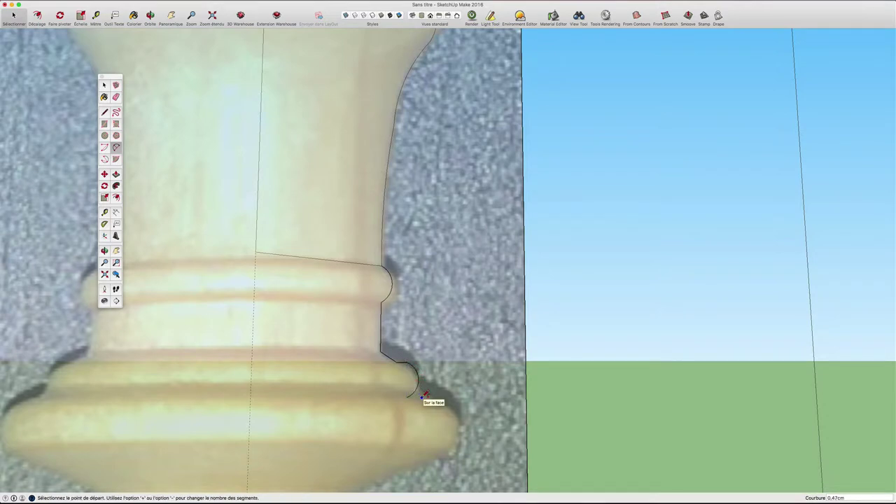
pyautogui.press('l')
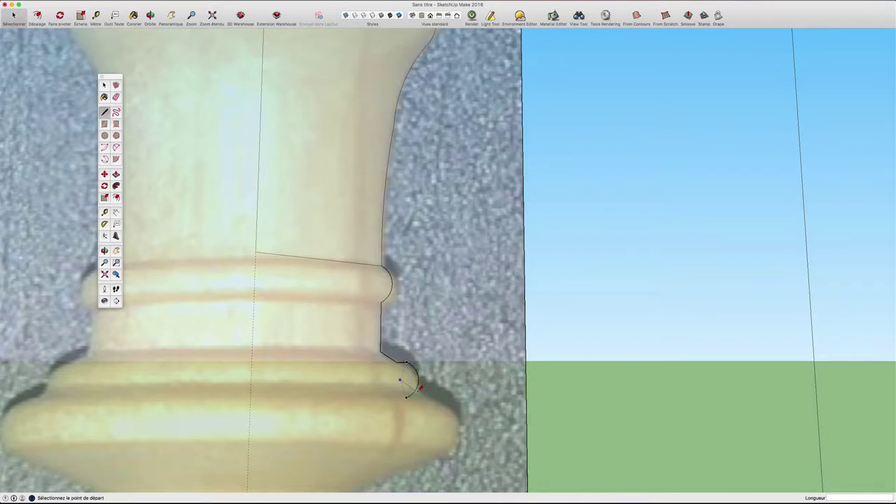
pyautogui.click(407, 397)
pyautogui.click(440, 401)
pyautogui.scroll(-3, 439, 400)
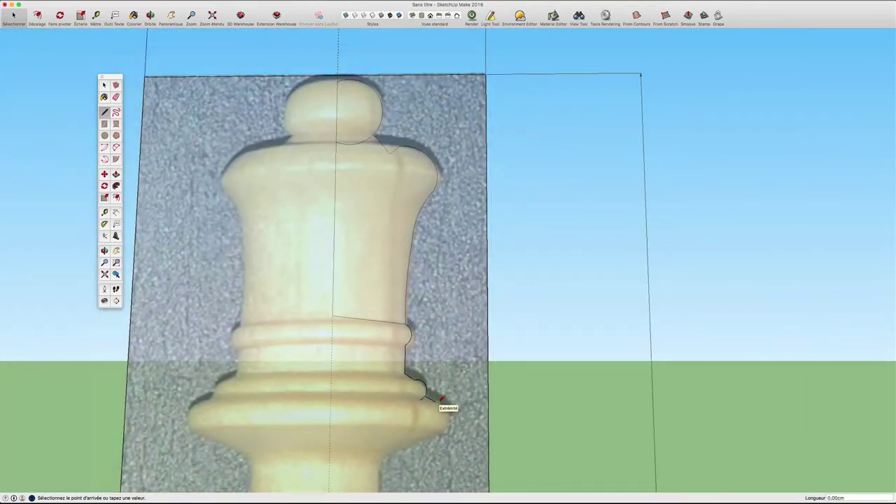
# Step: Draw arcs around the wide collar and along its underside
pyautogui.press('a')
pyautogui.click(439, 400)
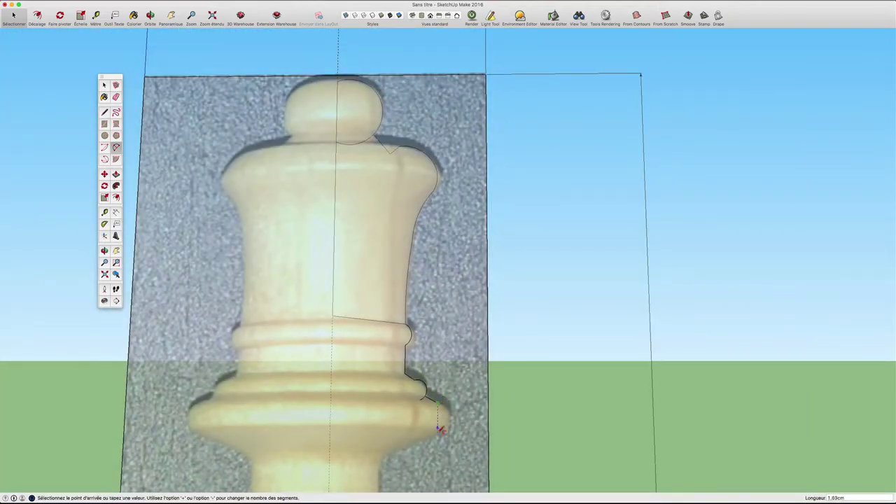
pyautogui.click(439, 434)
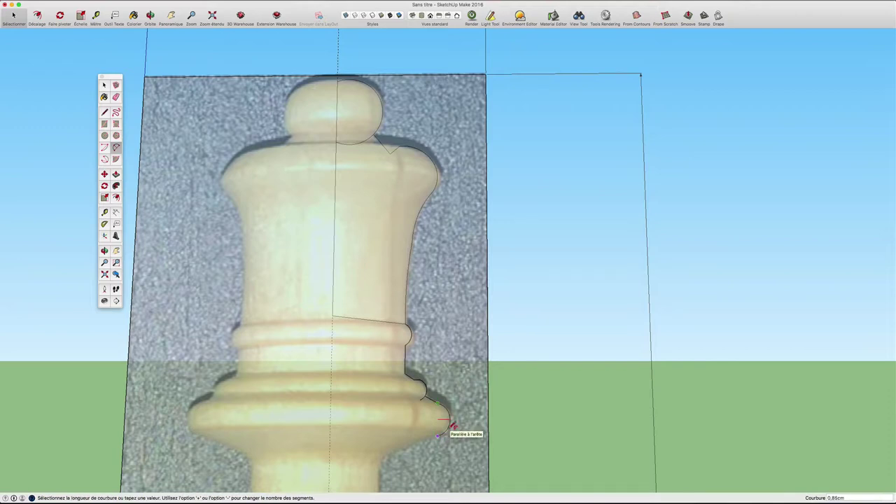
pyautogui.click(451, 425)
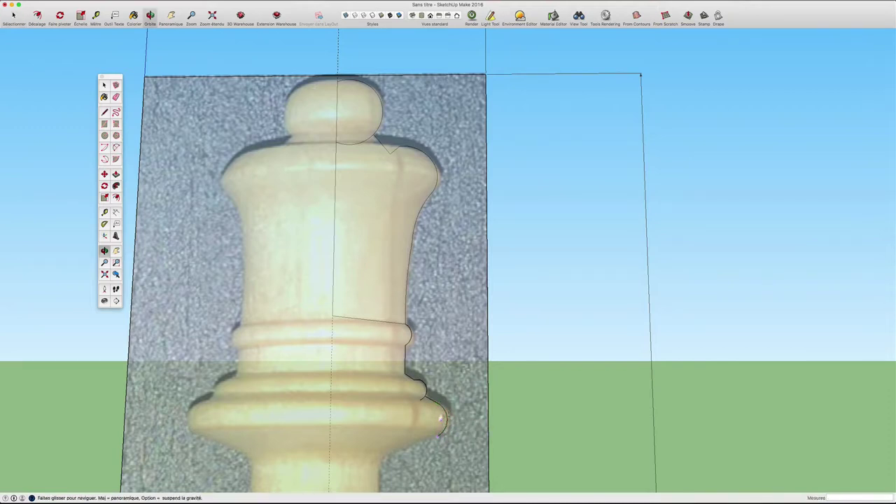
pyautogui.keyDown('shift'); pyautogui.moveTo(452, 425); pyautogui.dragTo(454, 202, button='middle'); pyautogui.keyUp('shift')
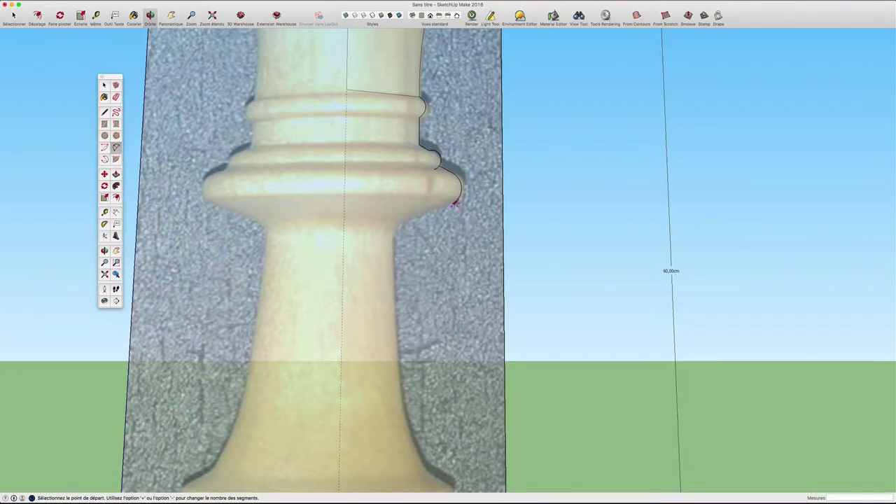
pyautogui.click(454, 202)
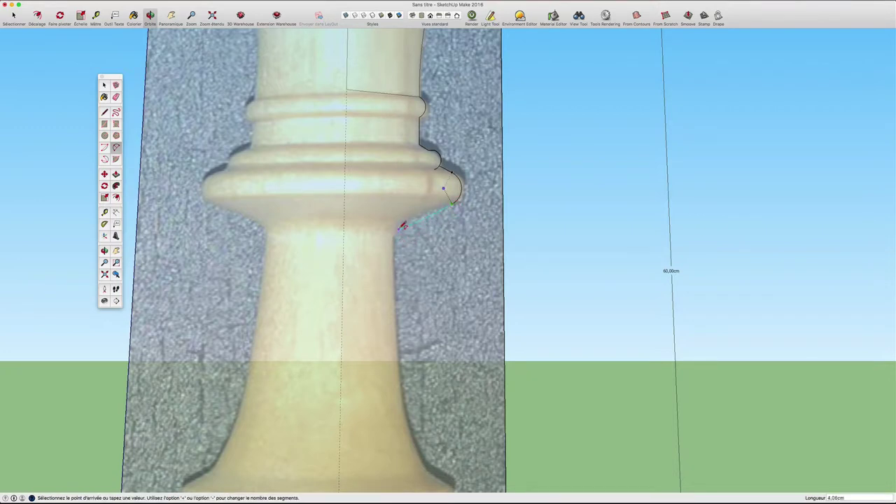
pyautogui.click(399, 227)
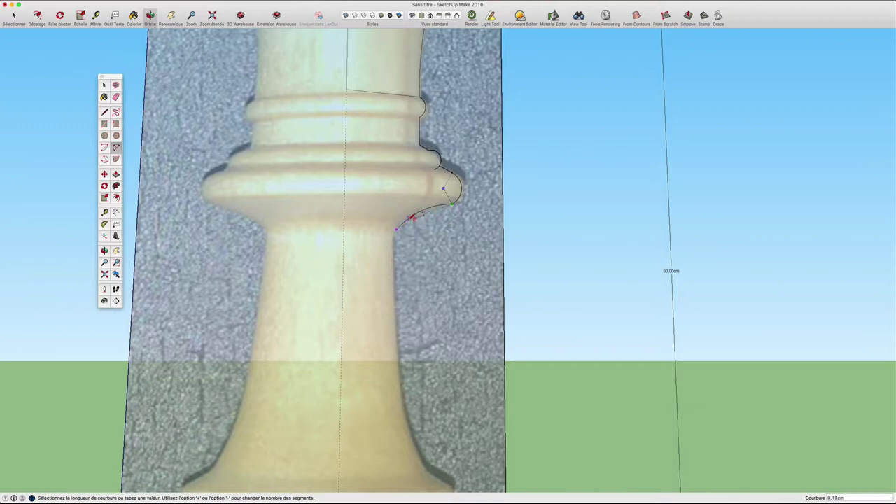
pyautogui.scroll(3, 413, 219)
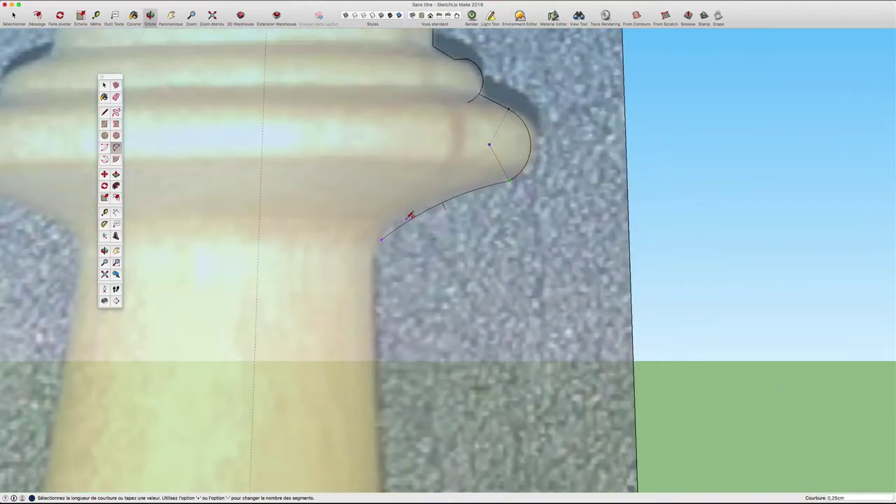
pyautogui.scroll(-3, 409, 215)
pyautogui.scroll(-2, 406, 219)
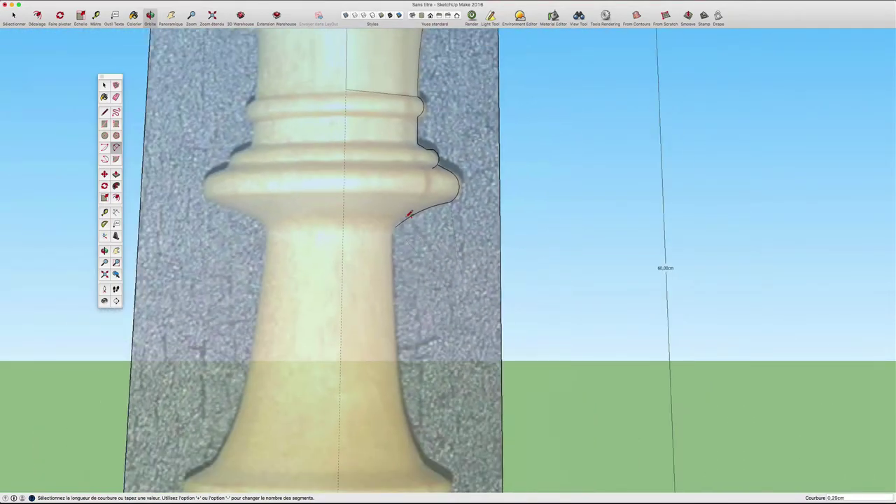
pyautogui.click(401, 223)
# Step: Trace the stem's flaring right edge down to the lower collar with two arcs
pyautogui.click(396, 227)
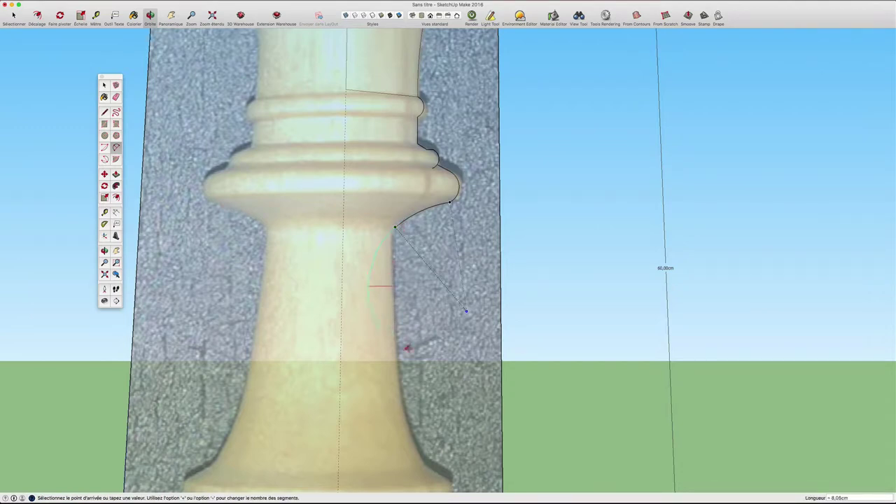
pyautogui.click(394, 323)
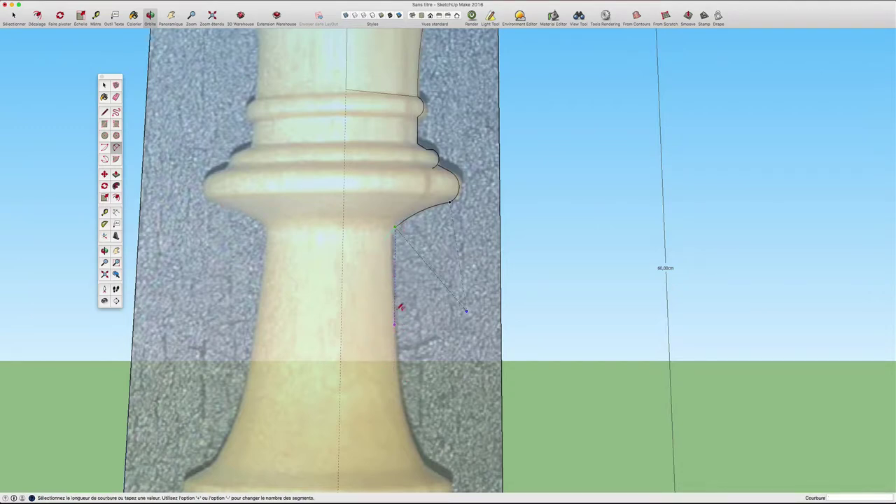
pyautogui.scroll(2, 396, 278)
pyautogui.scroll(2, 395, 263)
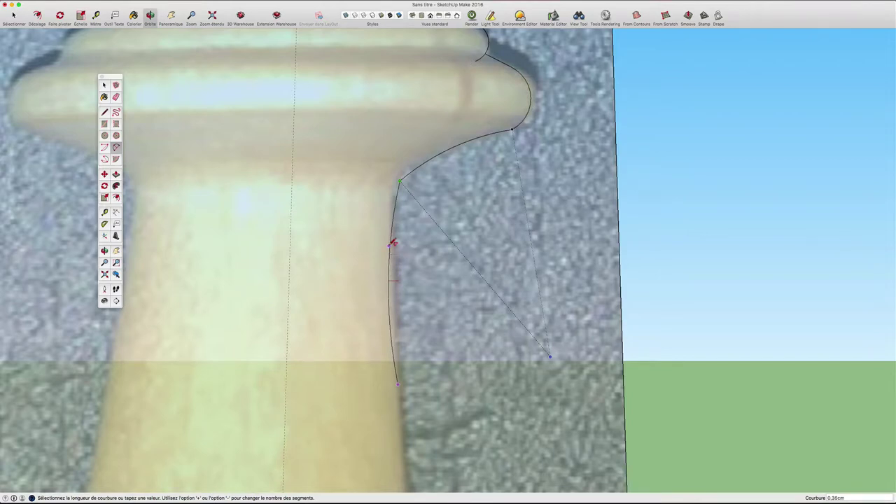
pyautogui.click(393, 242)
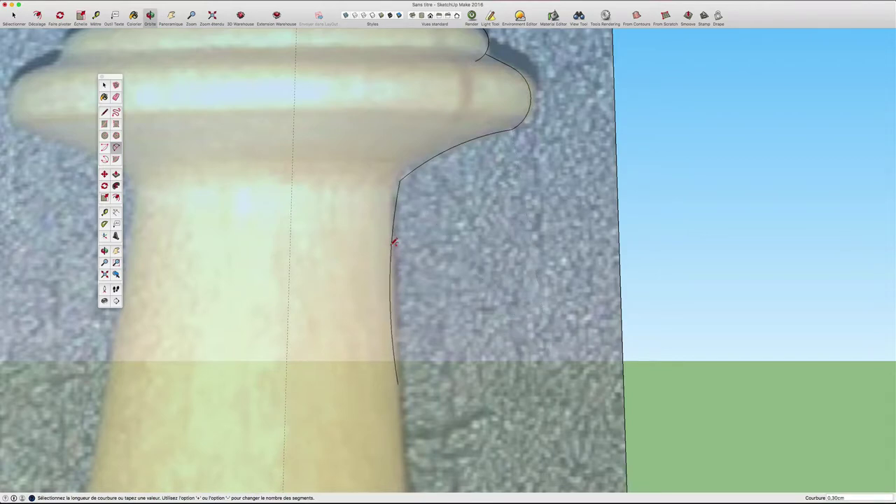
pyautogui.scroll(-3, 396, 245)
pyautogui.scroll(-2, 406, 280)
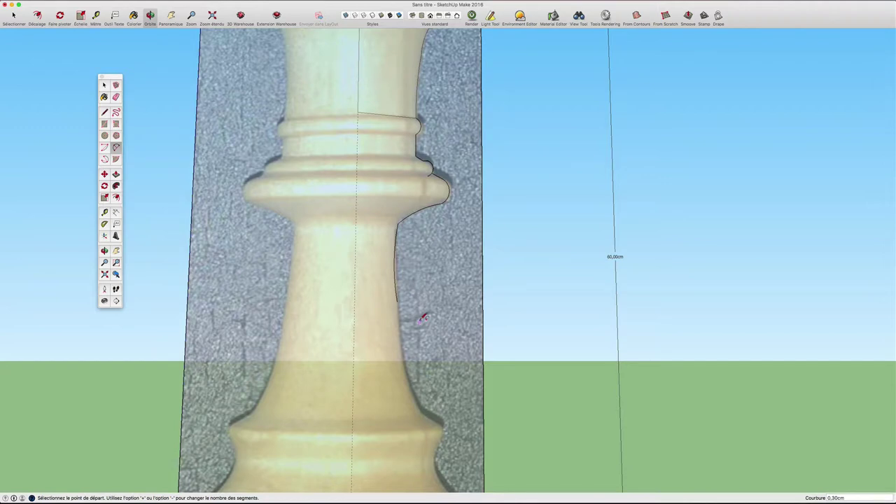
pyautogui.keyDown('shift'); pyautogui.moveTo(423, 319); pyautogui.dragTo(396, 189, button='middle'); pyautogui.keyUp('shift')
pyautogui.click(376, 168)
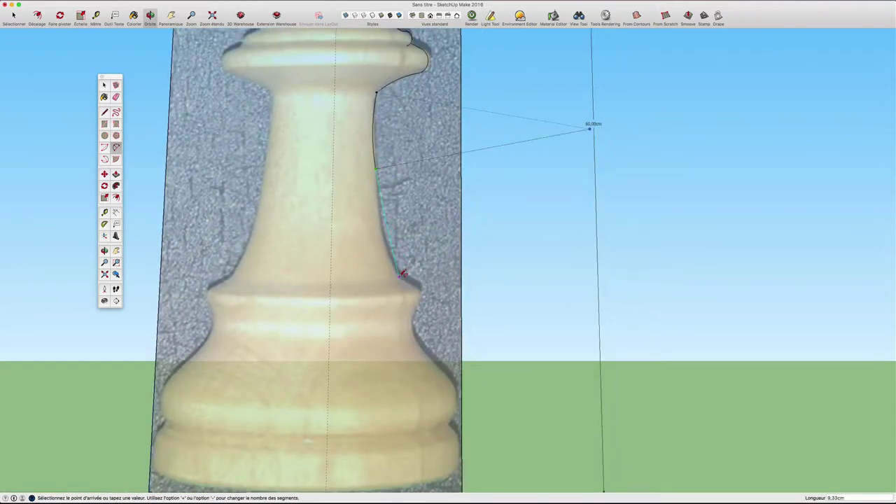
pyautogui.click(400, 274)
pyautogui.scroll(3, 385, 221)
pyautogui.scroll(1, 384, 221)
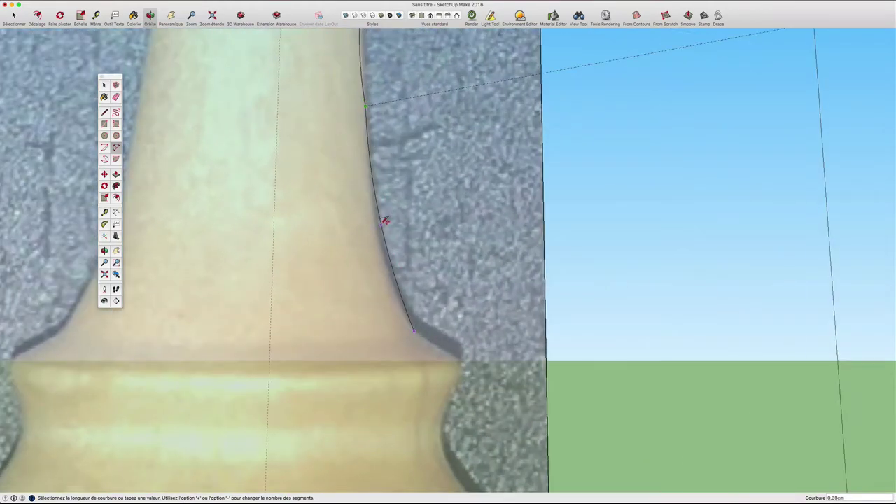
pyautogui.click(384, 220)
pyautogui.scroll(-2, 385, 221)
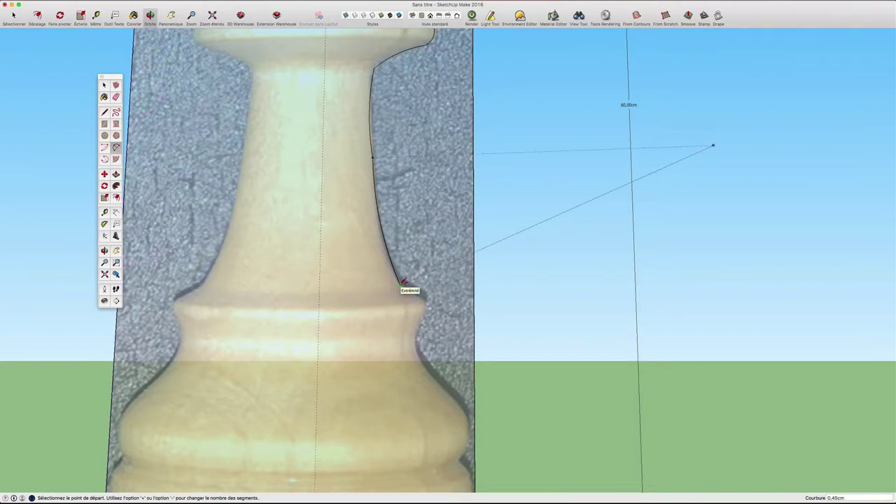
# Step: Draw a short straight edge from the arc's end to the collar's inner corner
pyautogui.press('l')
pyautogui.click(403, 283)
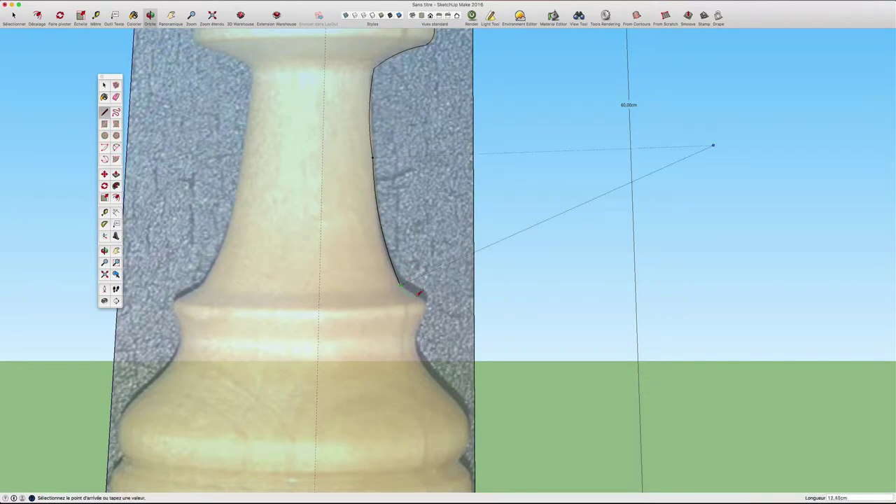
pyautogui.scroll(3, 419, 292)
pyautogui.scroll(2, 419, 292)
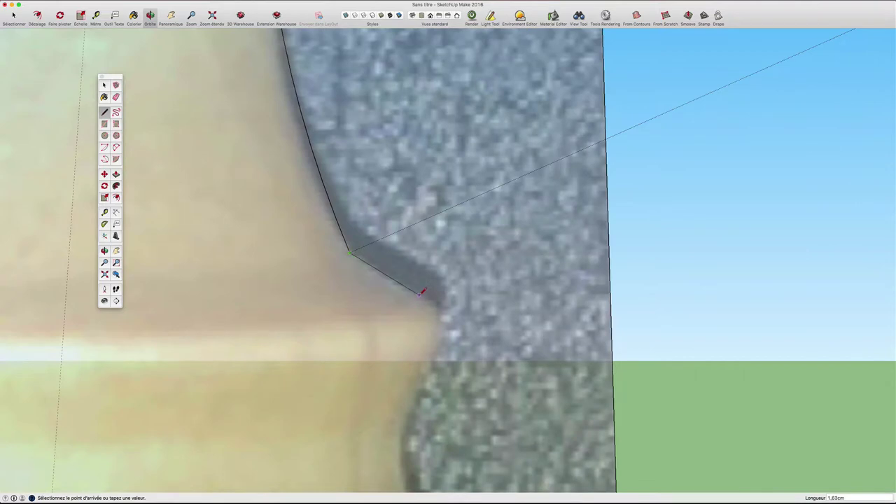
pyautogui.click(422, 292)
pyautogui.scroll(-2, 421, 293)
pyautogui.scroll(-2, 421, 294)
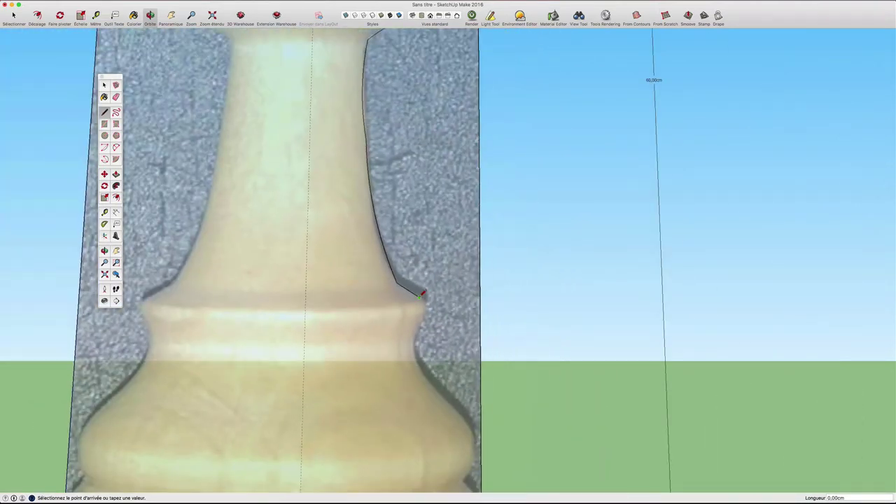
# Step: Draw a 2-point arc bulging around the rounded collar lip, then start a line at its lower end
pyautogui.press('a')
pyautogui.click(421, 293)
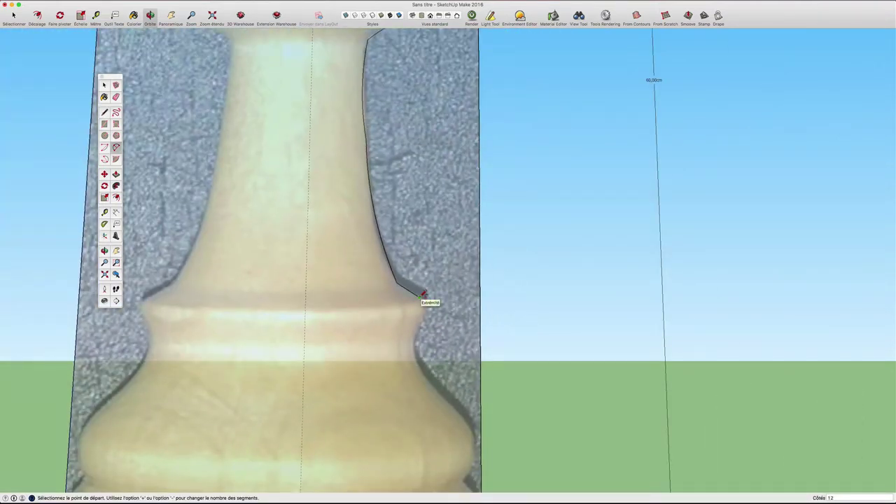
pyautogui.click(419, 327)
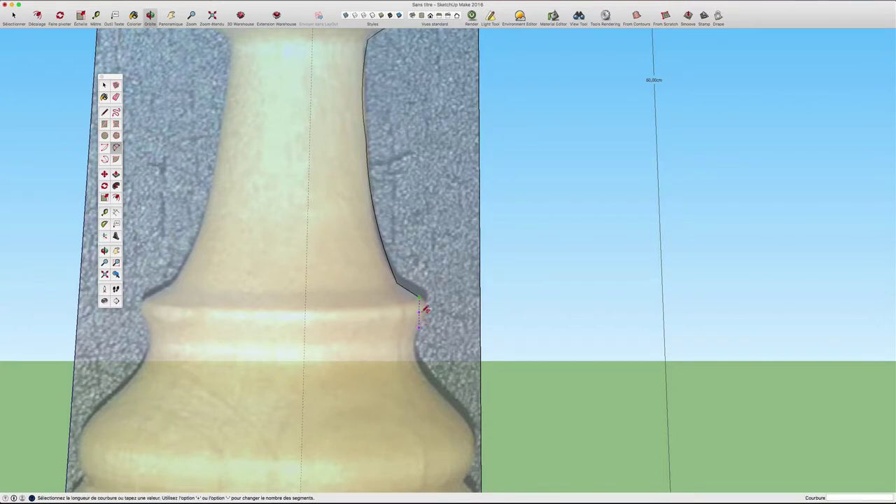
pyautogui.scroll(2, 427, 306)
pyautogui.scroll(1, 429, 305)
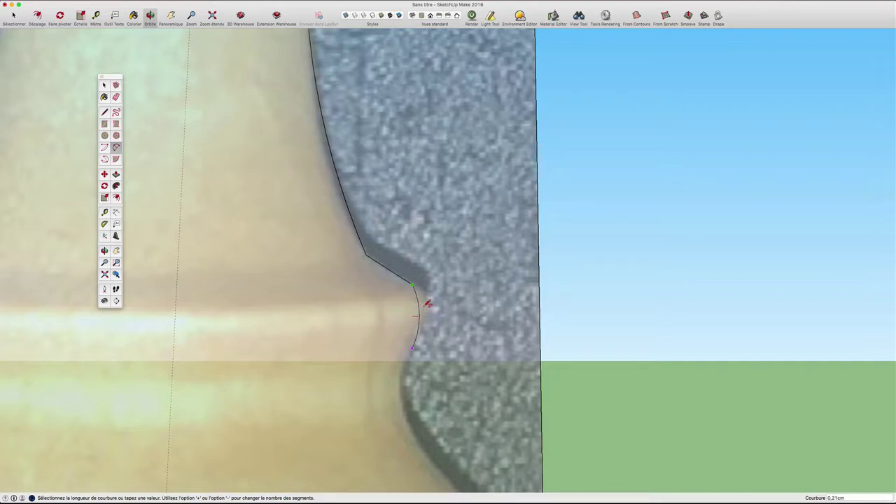
pyautogui.scroll(2, 428, 305)
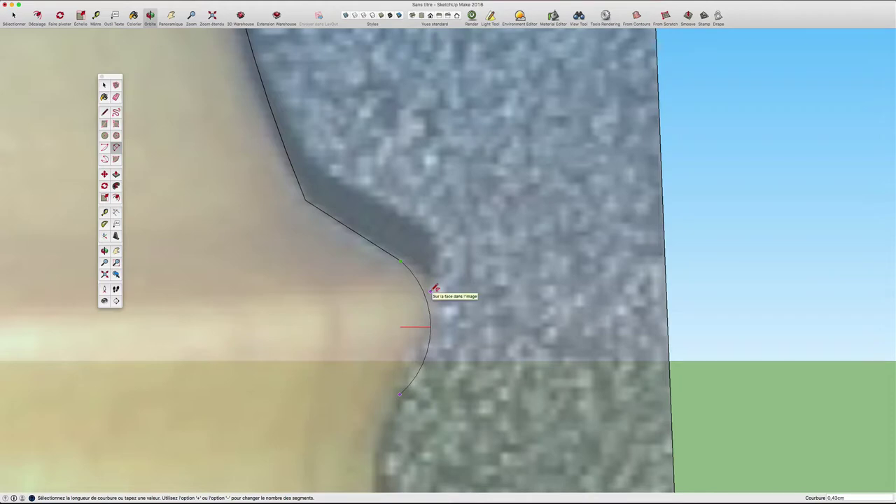
pyautogui.click(434, 287)
pyautogui.scroll(-1, 434, 288)
pyautogui.scroll(-2, 434, 287)
pyautogui.scroll(-1, 433, 288)
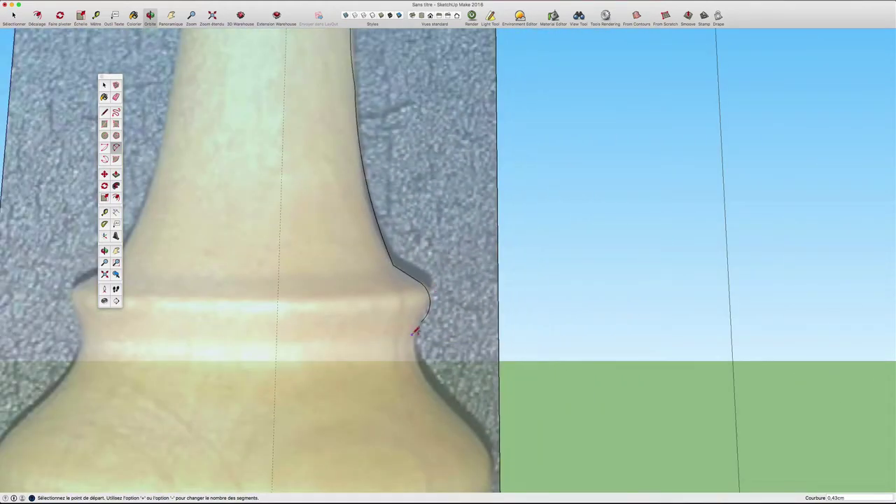
pyautogui.press('l')
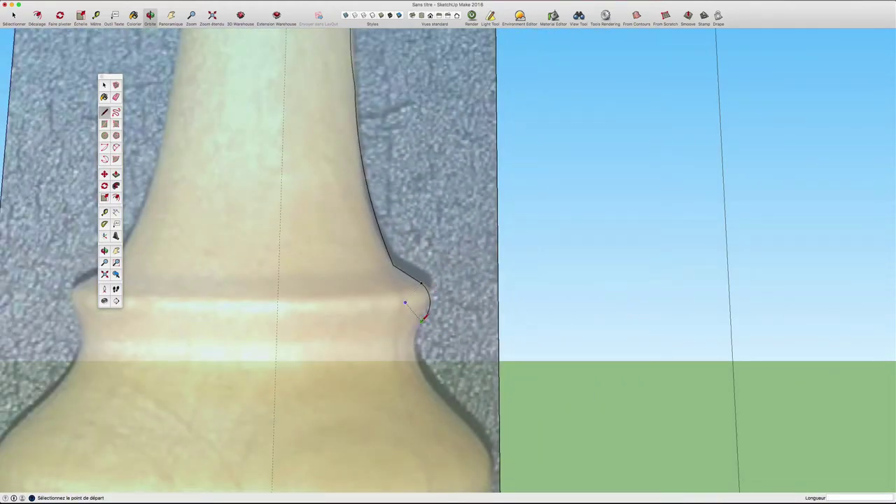
pyautogui.click(423, 319)
# Step: Draw a horizontal edge to the centre axis and run it up the axis to the upper collar
pyautogui.click(281, 320)
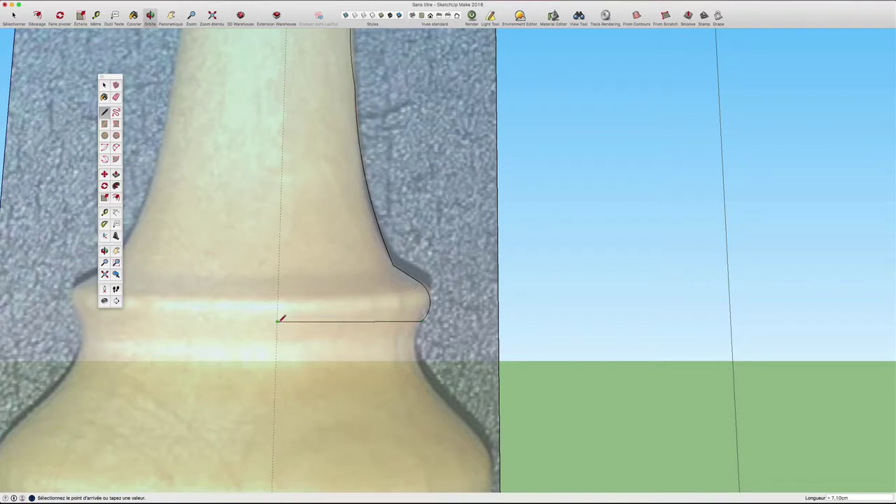
pyautogui.scroll(-1, 280, 318)
pyautogui.scroll(-2, 280, 319)
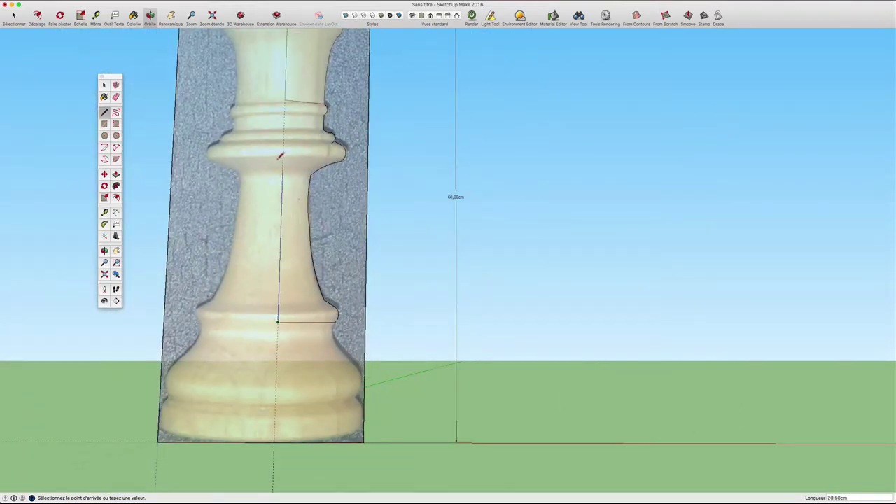
pyautogui.scroll(-1, 280, 152)
pyautogui.click(283, 116)
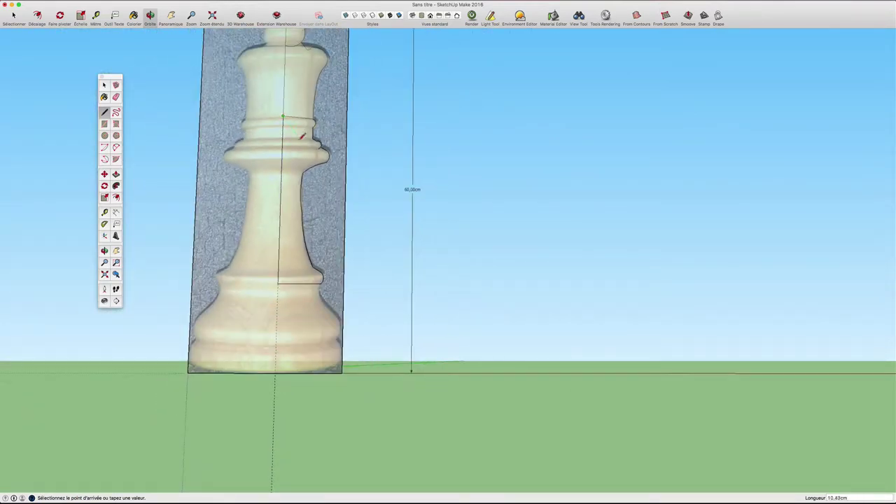
pyautogui.scroll(3, 291, 120)
pyautogui.scroll(1, 291, 112)
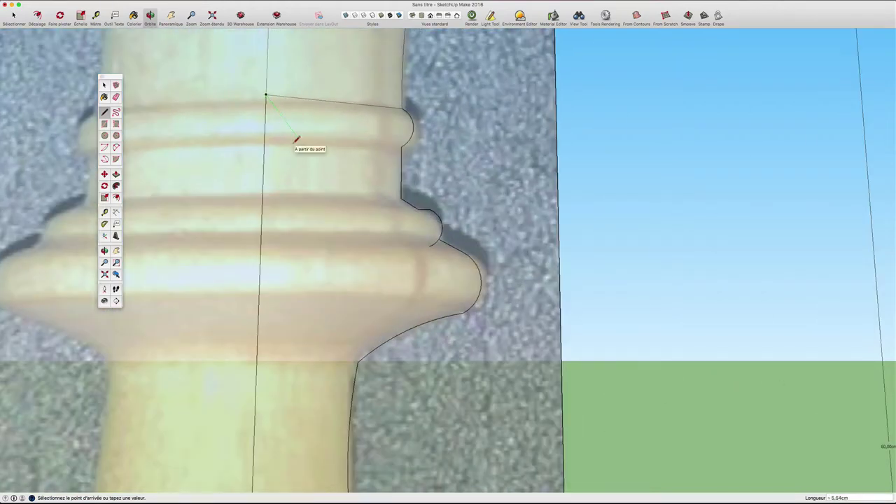
# Step: Orbit and zoom around the chess piece, returning to a front view
pyautogui.moveTo(296, 139)
pyautogui.mouseDown(button='middle')
pyautogui.moveTo(440, 357)
pyautogui.moveTo(310, 354)
pyautogui.mouseUp(button='middle')
pyautogui.scroll(2, 494, 356)
pyautogui.scroll(2, 645, 356)
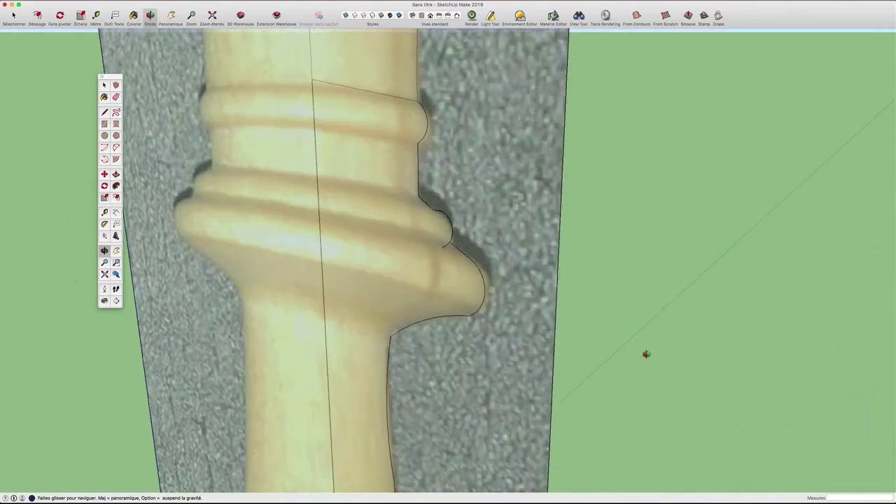
pyautogui.scroll(-3, 449, 260)
pyautogui.scroll(-2, 434, 308)
pyautogui.scroll(-1, 413, 387)
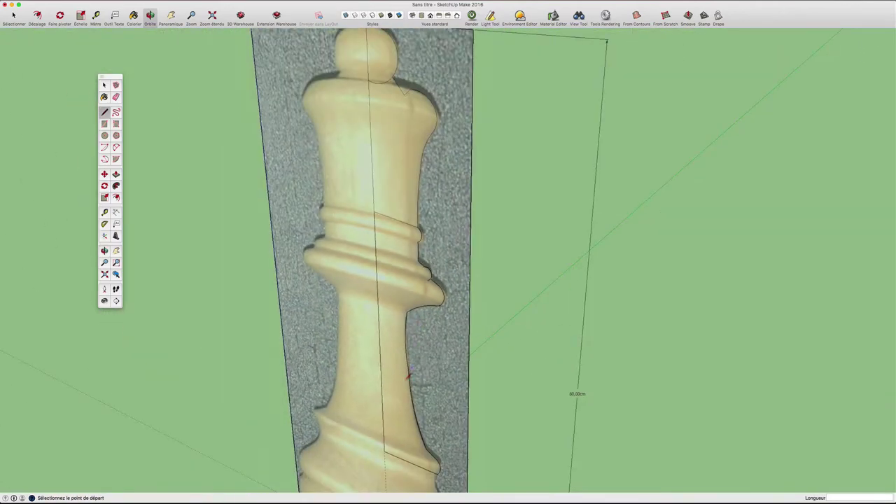
pyautogui.scroll(-2, 413, 387)
pyautogui.scroll(3, 419, 350)
pyautogui.scroll(3, 424, 320)
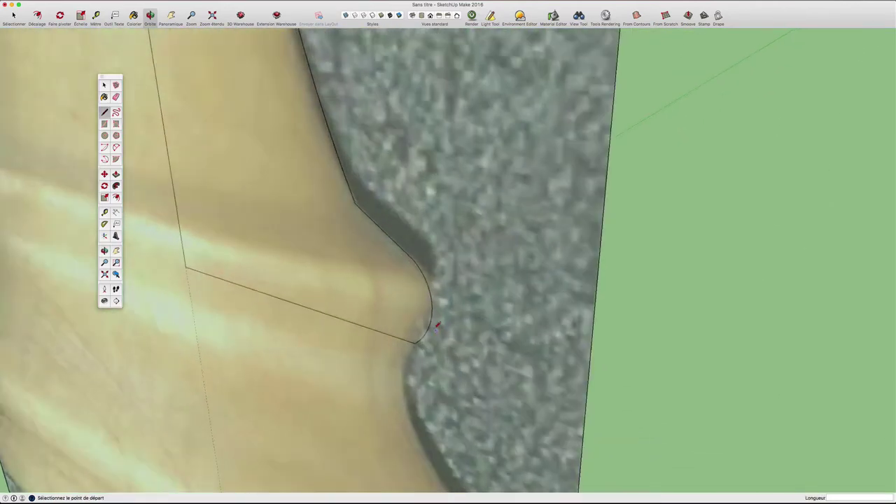
pyautogui.scroll(3, 432, 323)
pyautogui.scroll(2, 432, 323)
pyautogui.scroll(2, 420, 320)
pyautogui.moveTo(420, 320); pyautogui.dragTo(232, 254, button='middle')
pyautogui.moveTo(342, 265); pyautogui.dragTo(514, 264, button='middle')
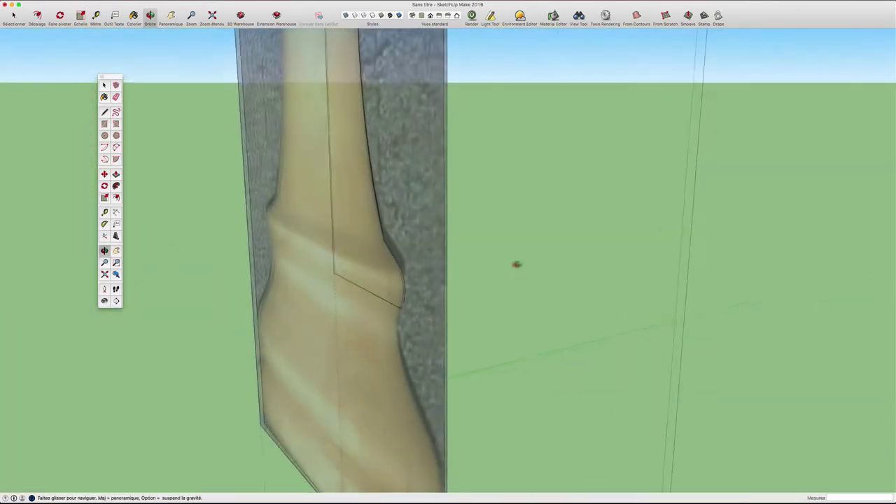
pyautogui.scroll(2, 414, 208)
pyautogui.scroll(2, 436, 301)
pyautogui.scroll(2, 424, 196)
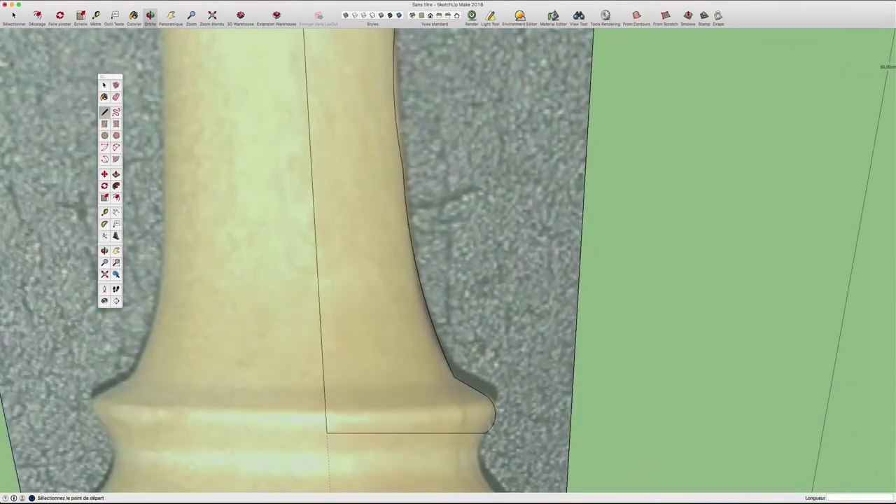
pyautogui.scroll(2, 422, 336)
pyautogui.scroll(-3, 422, 337)
# Step: Stop drawing with the Select tool and pan along the shaft to the lower collar
pyautogui.press('space')
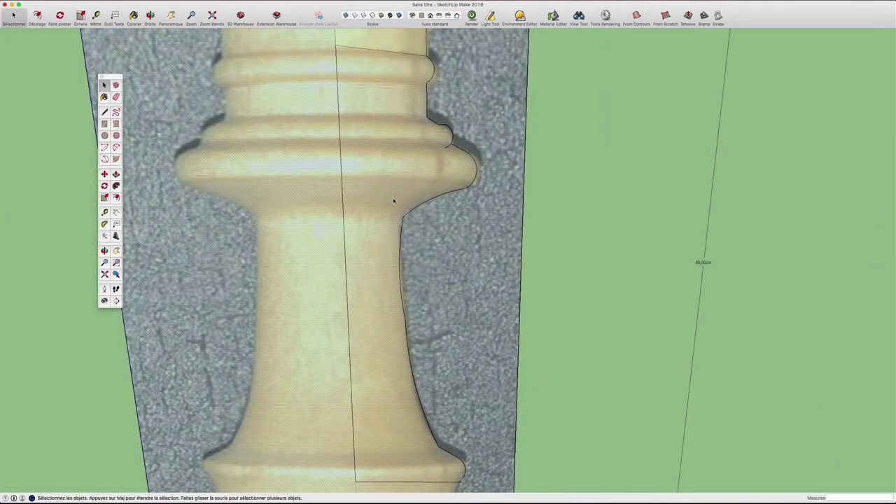
pyautogui.scroll(-2, 393, 201)
pyautogui.scroll(3, 349, 86)
pyautogui.scroll(3, 366, 88)
pyautogui.scroll(3, 341, 103)
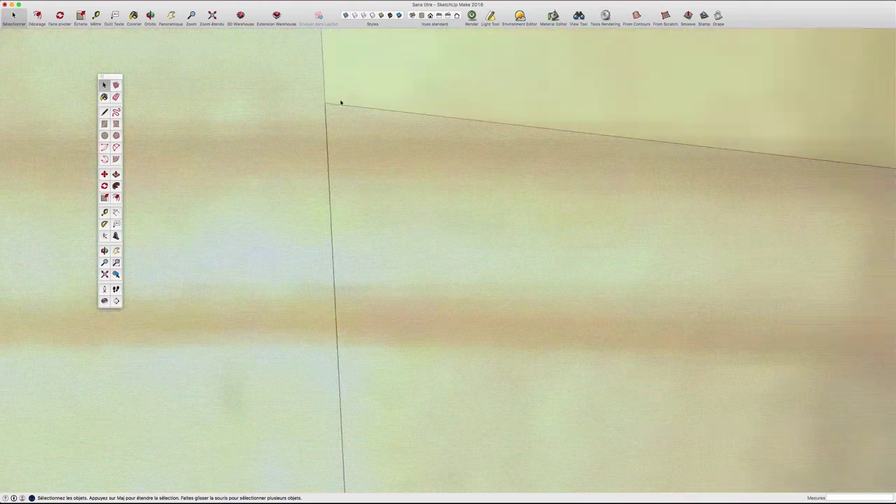
pyautogui.scroll(-1, 335, 107)
pyautogui.scroll(-2, 334, 109)
pyautogui.scroll(-3, 339, 114)
pyautogui.scroll(-3, 371, 147)
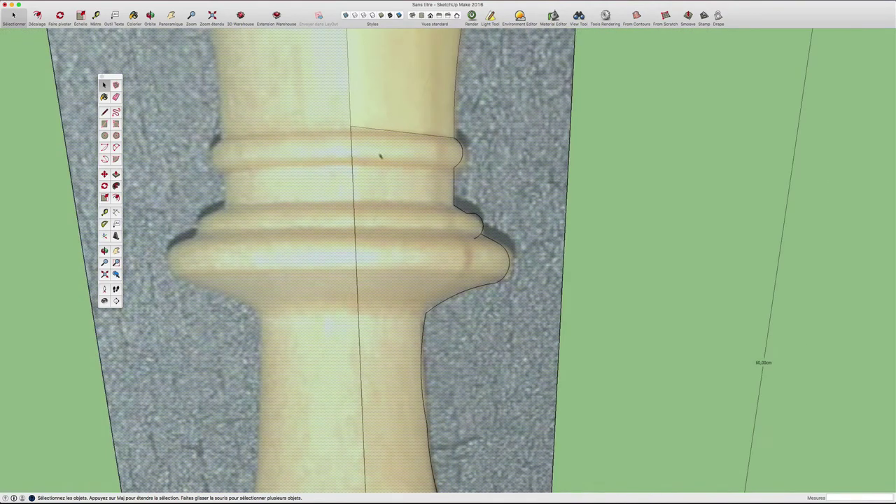
pyautogui.scroll(-2, 421, 241)
pyautogui.keyDown('shift'); pyautogui.moveTo(409, 303); pyautogui.dragTo(350, 196, button='middle'); pyautogui.keyUp('shift')
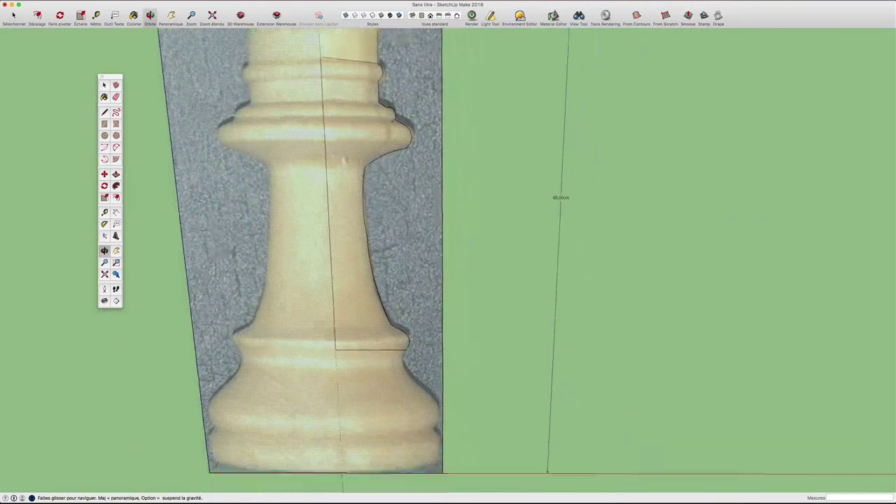
pyautogui.scroll(2, 350, 196)
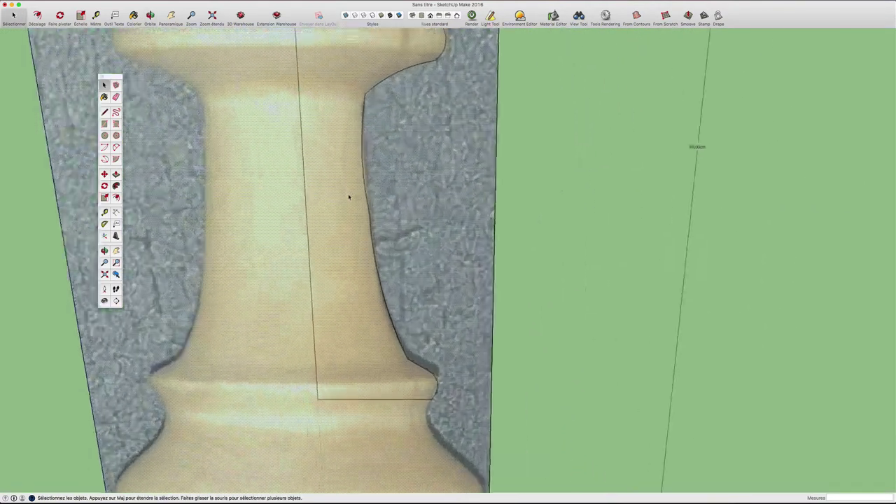
# Step: Erase the horizontal line across the lower collar
pyautogui.press('e')
pyautogui.click(366, 399)
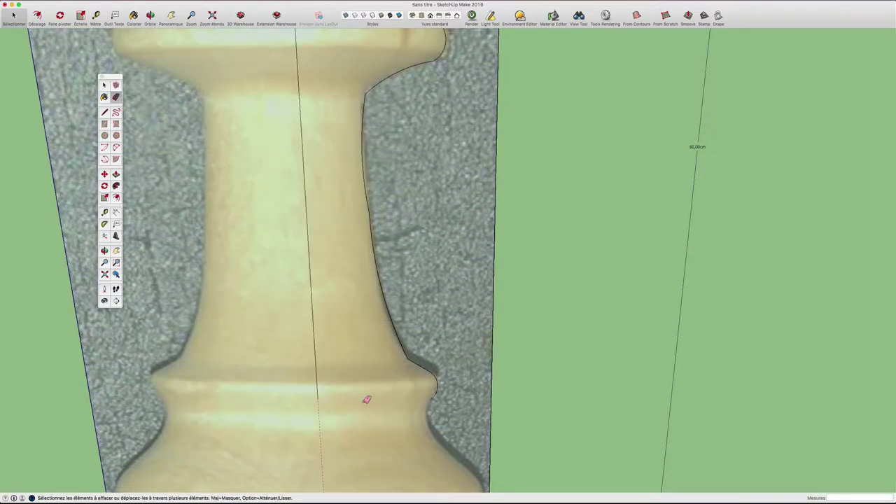
pyautogui.scroll(-1, 391, 378)
pyautogui.scroll(1, 391, 378)
pyautogui.scroll(-1, 389, 364)
pyautogui.scroll(1, 382, 328)
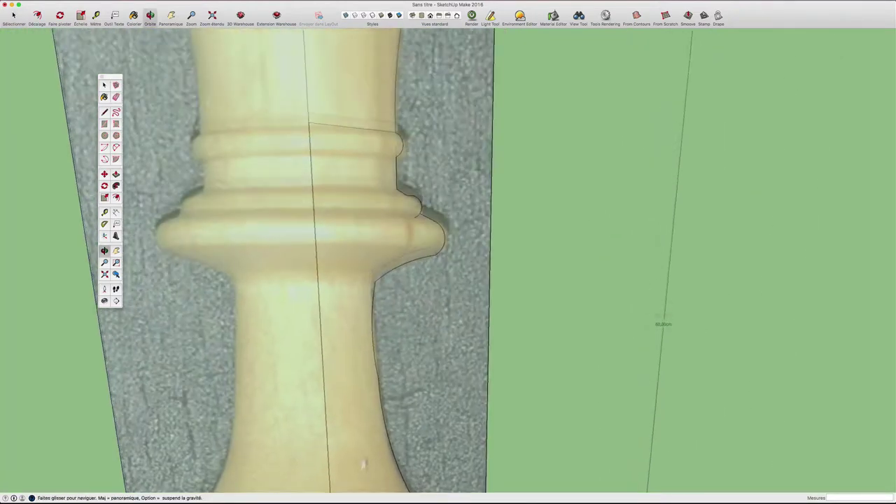
pyautogui.scroll(2, 381, 329)
pyautogui.scroll(2, 381, 328)
# Step: Draw a horizontal edge from the curve's lower endpoint to the centre axis
pyautogui.press('l')
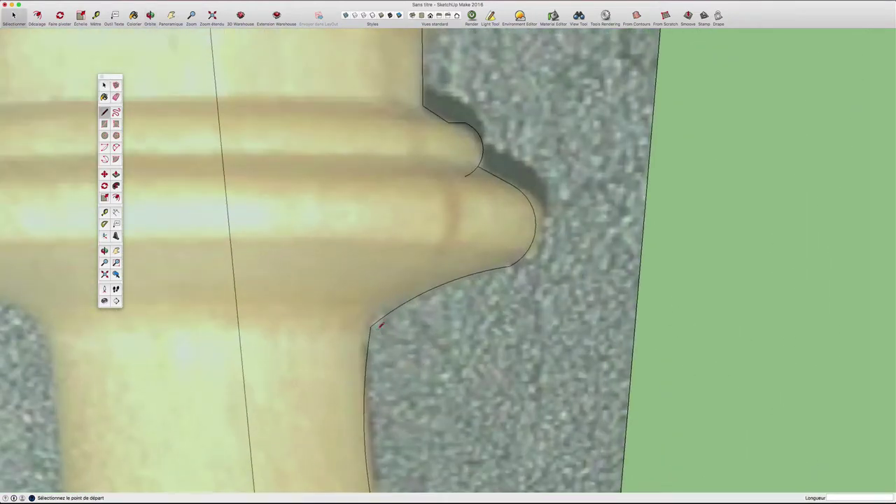
pyautogui.click(371, 327)
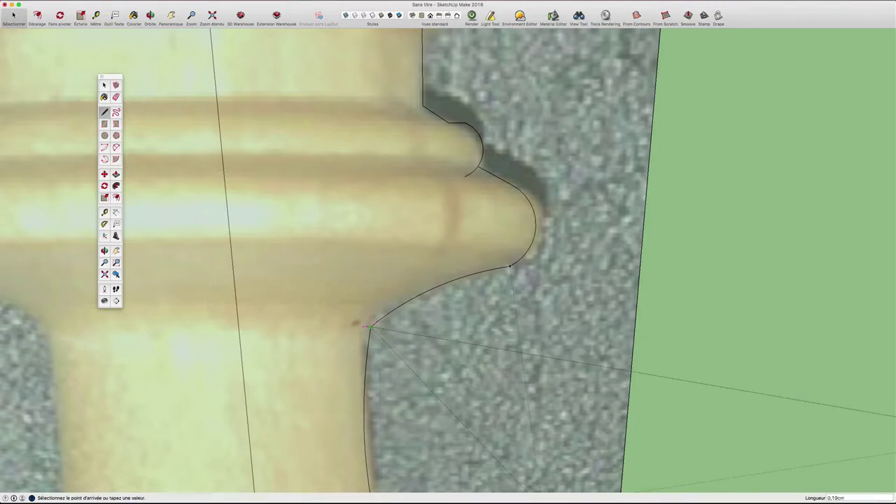
pyautogui.click(239, 325)
pyautogui.scroll(-2, 302, 302)
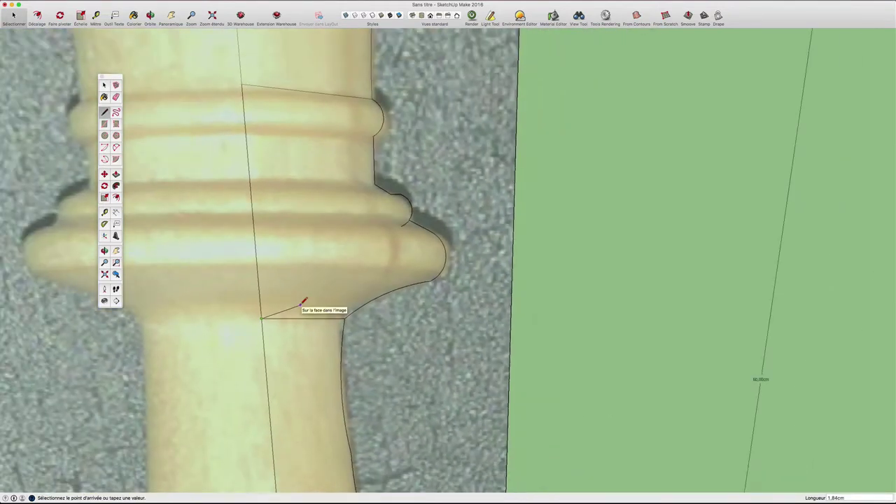
pyautogui.press('space')
pyautogui.scroll(3, 354, 226)
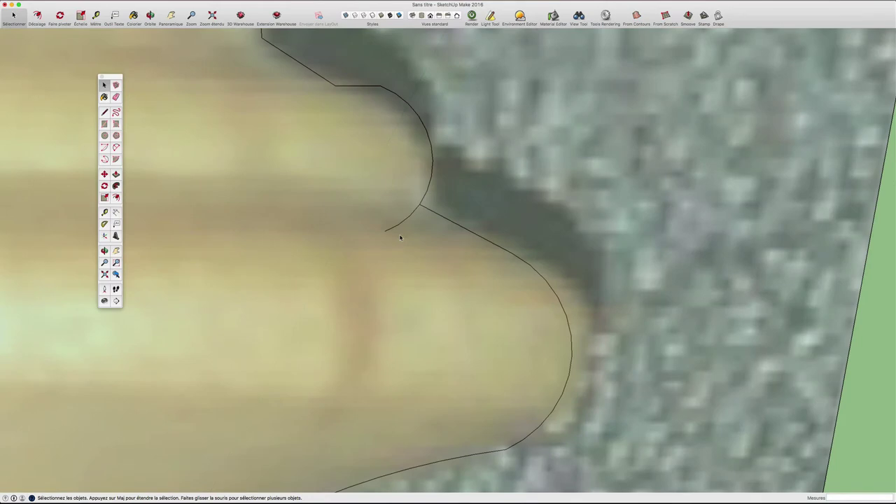
pyautogui.scroll(-3, 400, 238)
# Step: Orbit and zoom to re-examine the collar area of the profile
pyautogui.press('e')
pyautogui.scroll(-2, 399, 221)
pyautogui.scroll(-1, 401, 221)
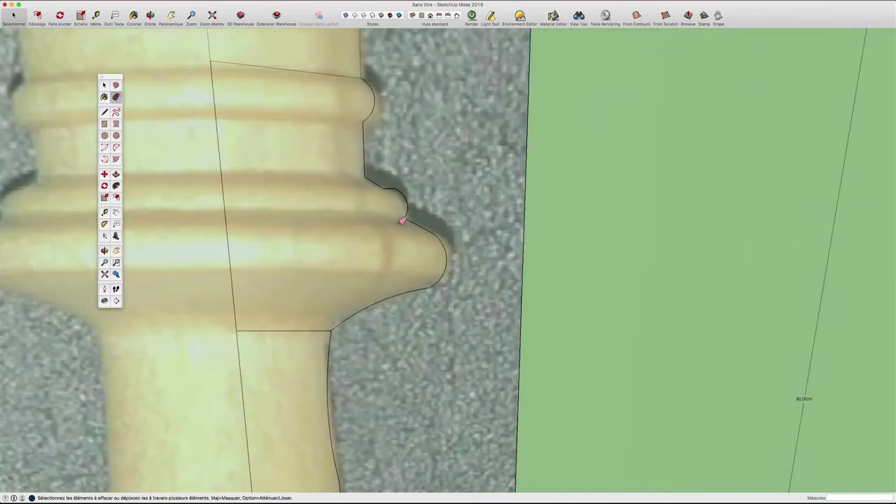
pyautogui.press('space')
pyautogui.moveTo(429, 160)
pyautogui.mouseDown(button='middle')
pyautogui.moveTo(458, 222)
pyautogui.moveTo(594, 192)
pyautogui.moveTo(642, 168)
pyautogui.moveTo(366, 174)
pyautogui.moveTo(364, 190)
pyautogui.moveTo(401, 216)
pyautogui.mouseUp(button='middle')
pyautogui.press('space')
pyautogui.scroll(-5, 400, 215)
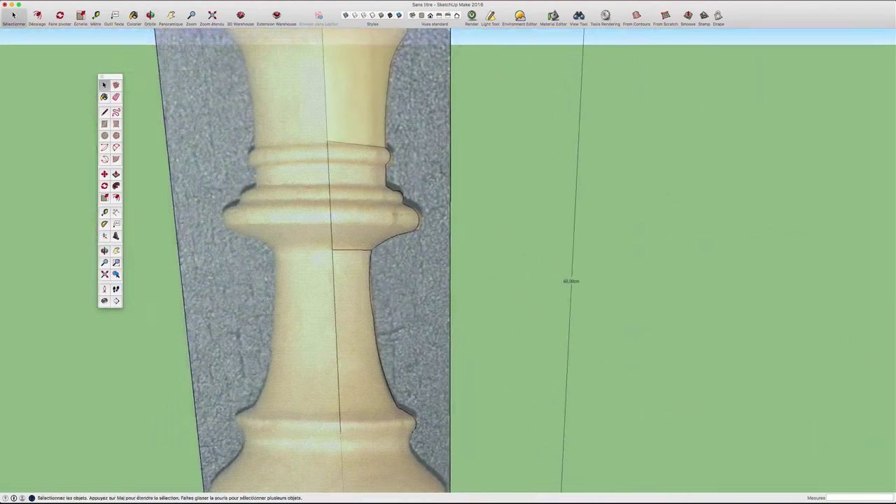
pyautogui.scroll(-3, 392, 196)
pyautogui.scroll(8, 389, 172)
pyautogui.scroll(-3, 385, 161)
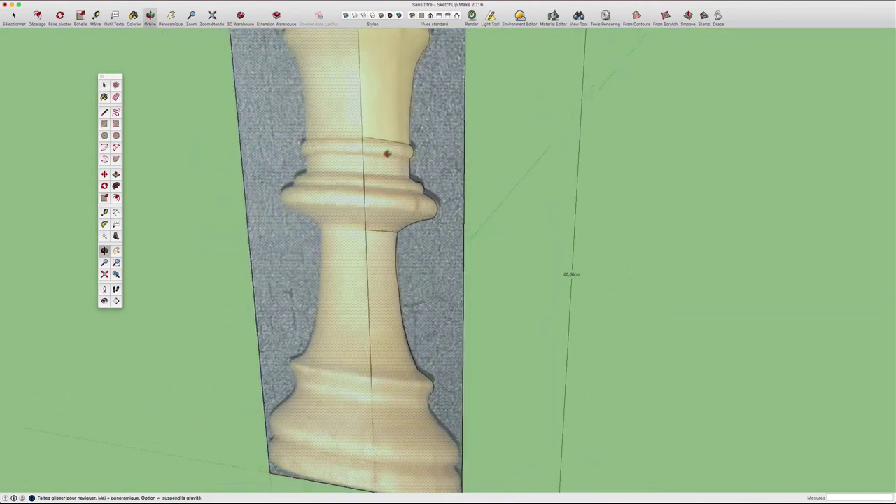
pyautogui.scroll(4, 380, 148)
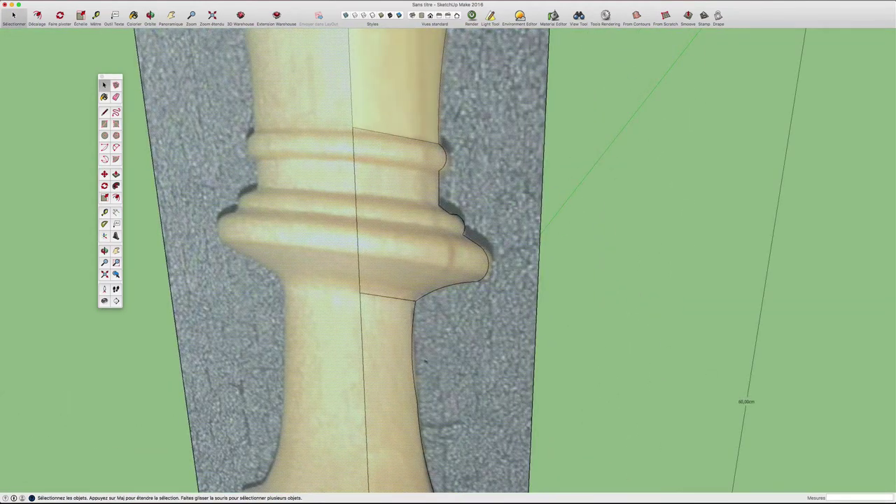
pyautogui.scroll(3, 425, 361)
pyautogui.scroll(-4, 429, 327)
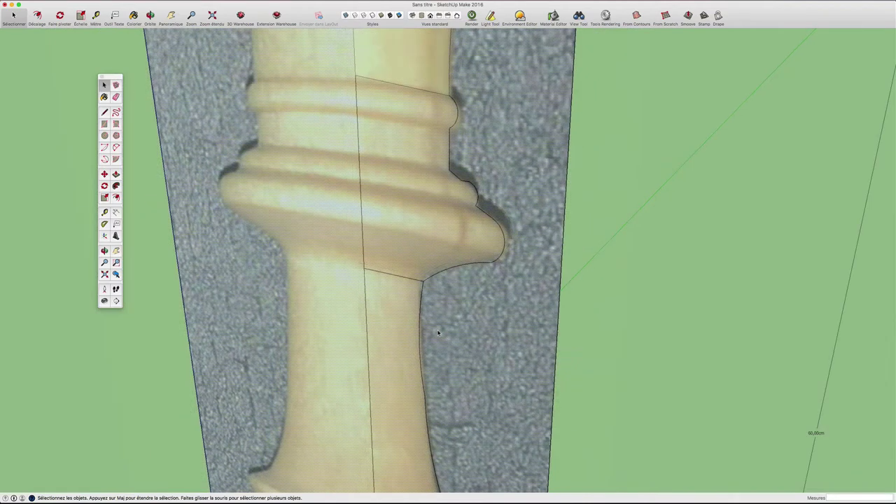
# Step: Erase the pieces of the stray vertical line below the collar
pyautogui.press('e')
pyautogui.click(420, 334)
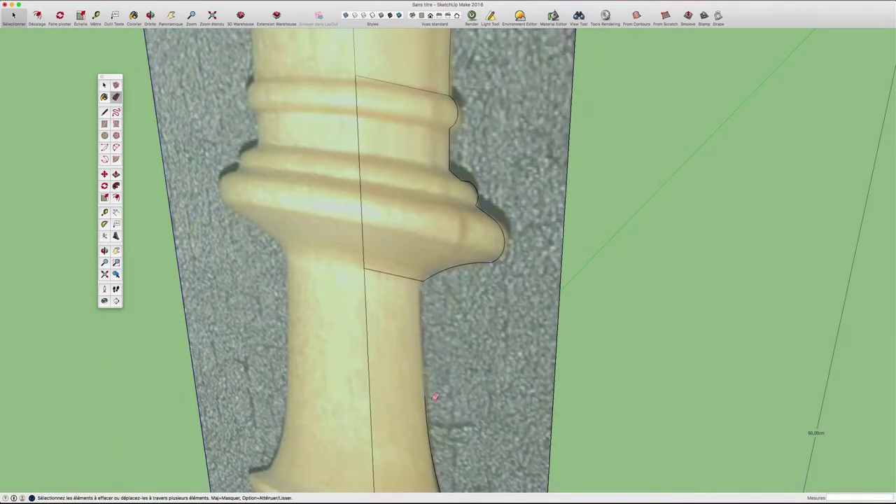
pyautogui.click(428, 400)
pyautogui.click(369, 311)
pyautogui.press('space')
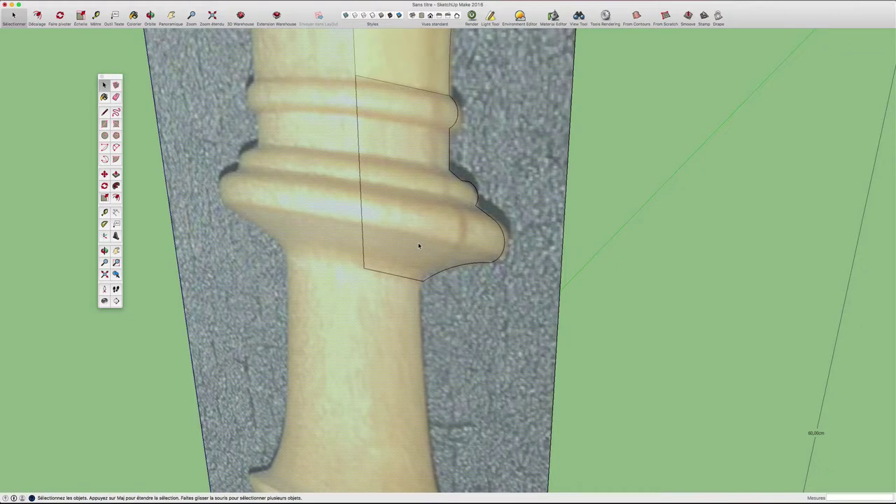
pyautogui.scroll(2, 428, 210)
pyautogui.scroll(2, 426, 278)
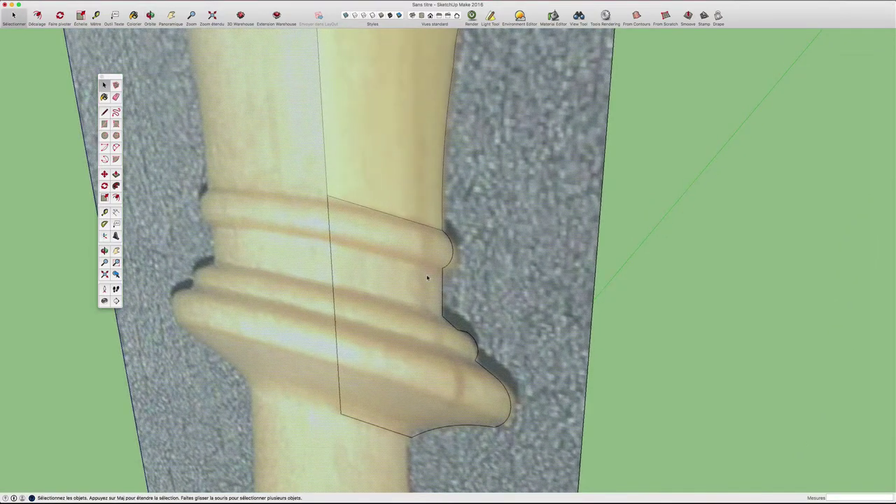
# Step: Draw a horizontal edge across the collar ring to the centre line and select the band
pyautogui.press('l')
pyautogui.click(444, 264)
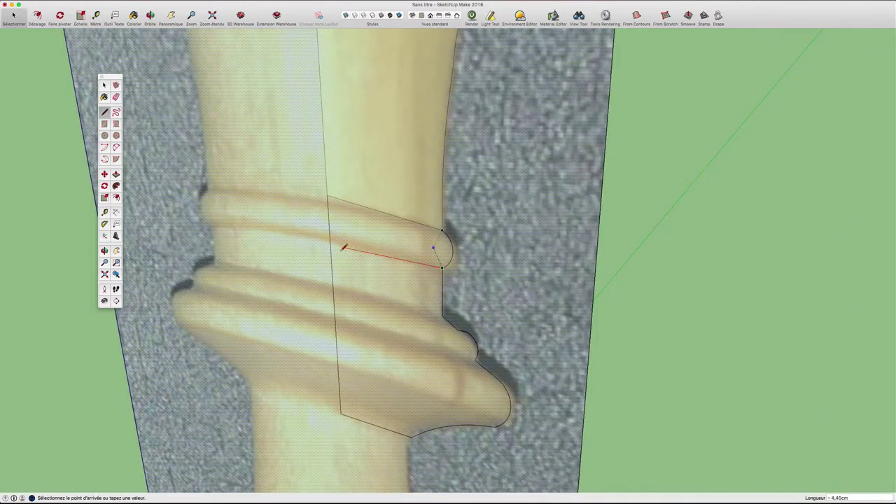
pyautogui.click(442, 314)
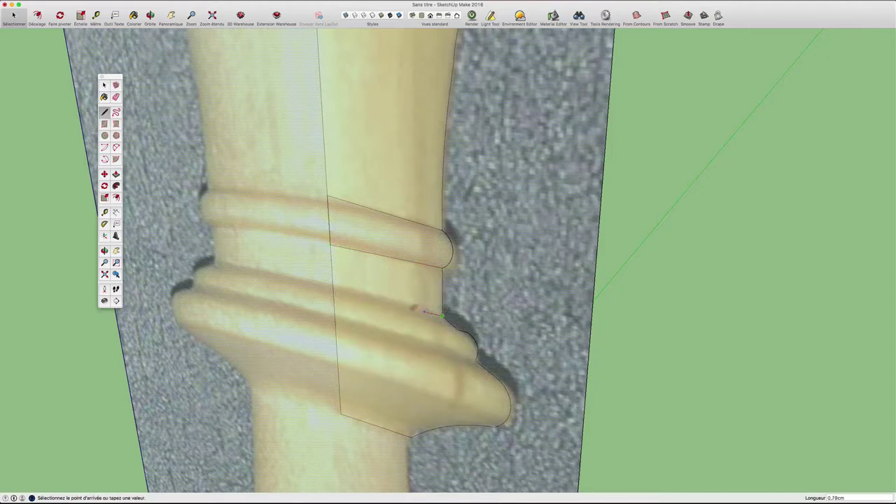
pyautogui.click(334, 289)
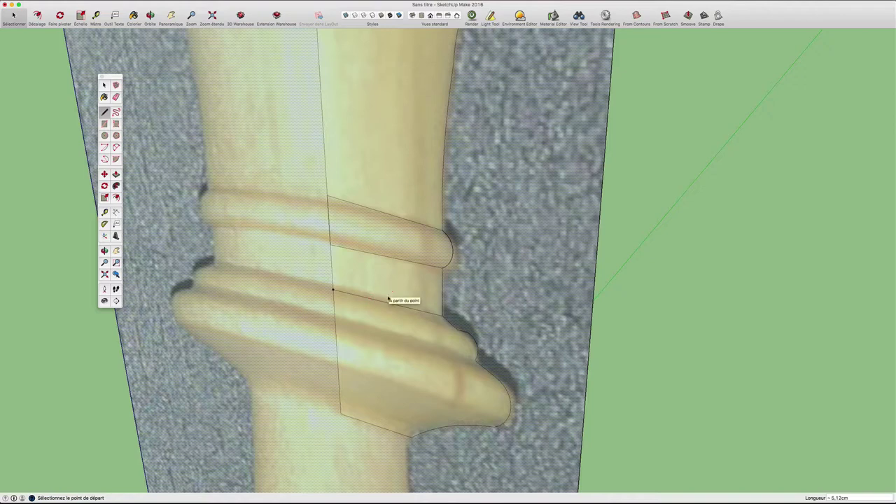
pyautogui.press('space')
pyautogui.click(401, 277)
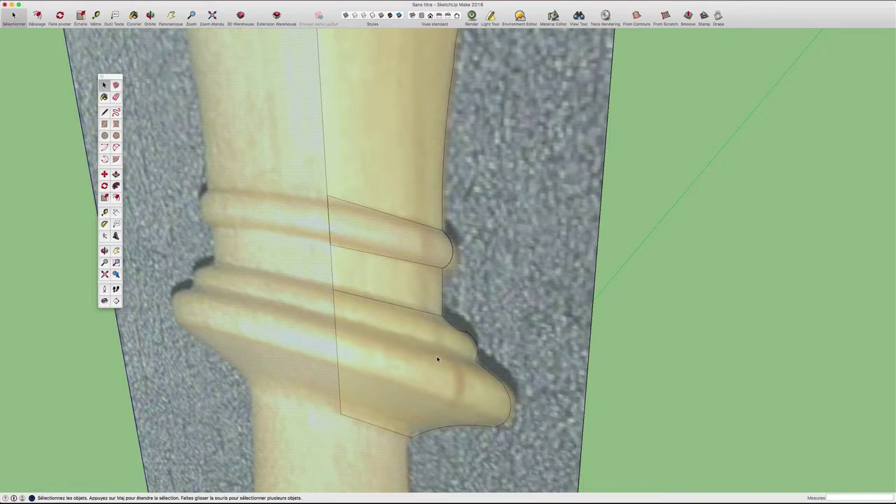
# Step: Close off the lower collar band with another edge to the centre line and select it
pyautogui.press('l')
pyautogui.click(475, 358)
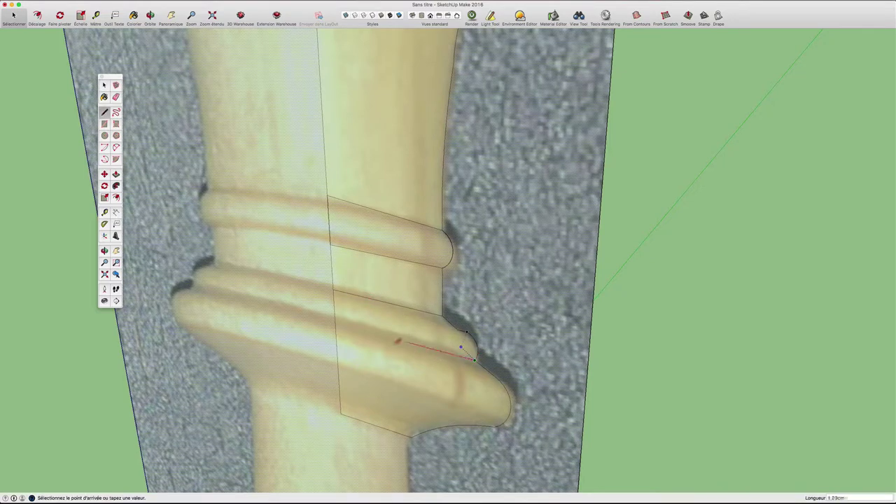
pyautogui.click(337, 322)
pyautogui.press('space')
pyautogui.click(393, 319)
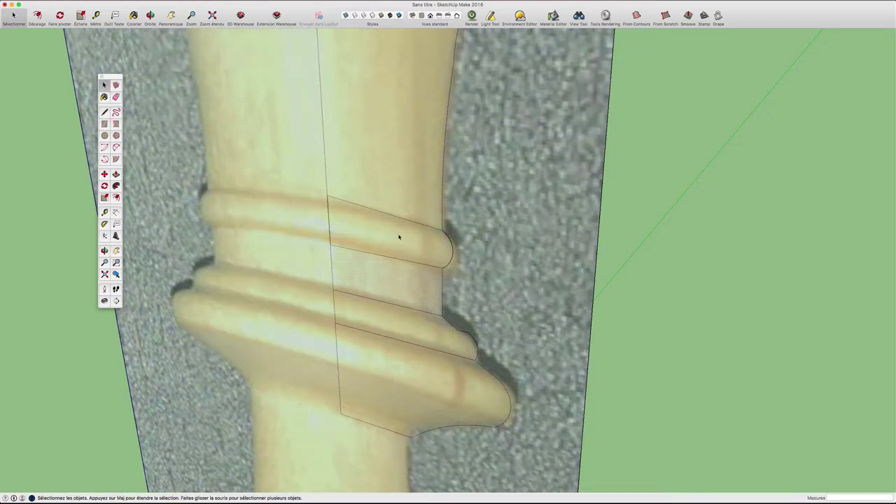
pyautogui.moveTo(399, 238)
pyautogui.mouseDown(button='middle')
pyautogui.moveTo(419, 305)
pyautogui.moveTo(414, 333)
pyautogui.mouseUp(button='middle')
# Step: Pan and orbit to bring the whole queen image into view
pyautogui.keyDown('shift'); pyautogui.moveTo(411, 376); pyautogui.dragTo(392, 202, button='middle'); pyautogui.keyUp('shift')
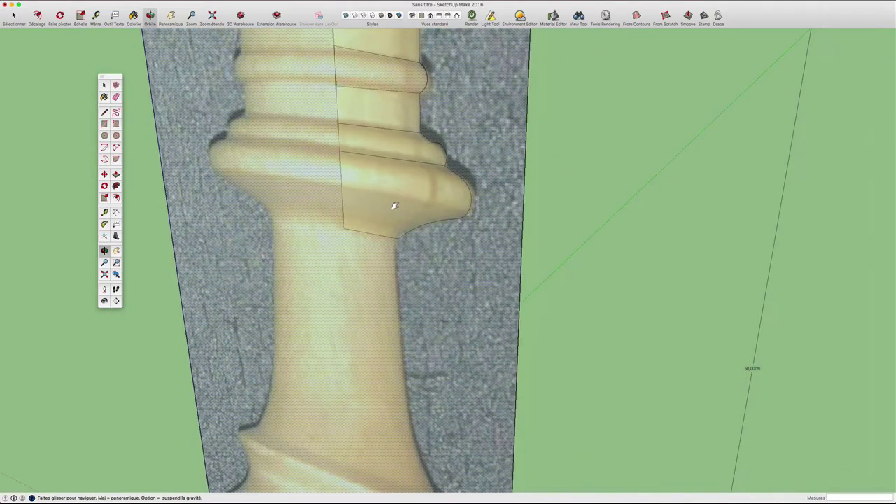
pyautogui.scroll(3, 420, 203)
pyautogui.scroll(-1, 420, 203)
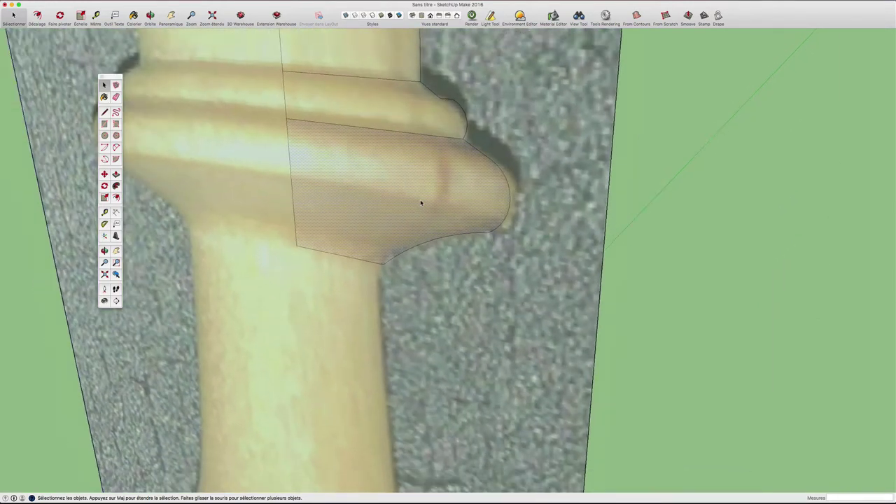
pyautogui.scroll(-2, 421, 203)
pyautogui.scroll(1, 421, 203)
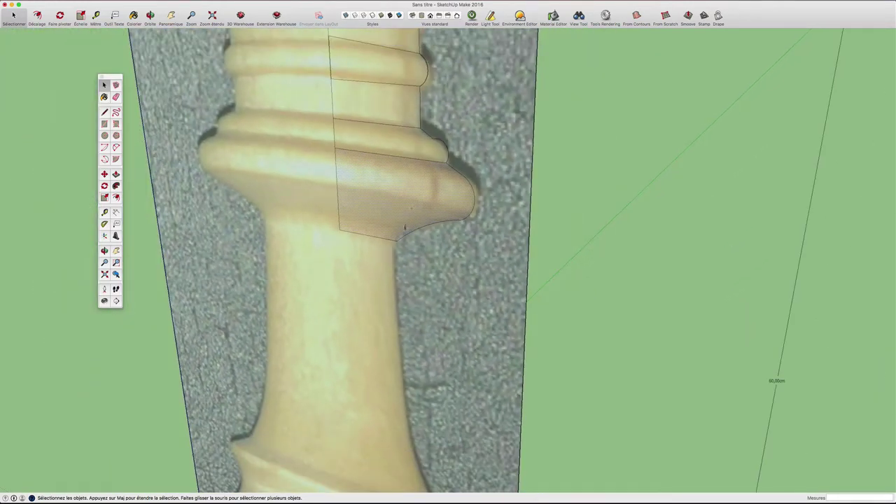
pyautogui.moveTo(418, 263)
pyautogui.keyDown('shift'); pyautogui.mouseDown(button='middle')
pyautogui.moveTo(500, 189)
pyautogui.moveTo(543, 185)
pyautogui.moveTo(538, 177)
pyautogui.mouseUp(button='middle'); pyautogui.keyUp('shift')
pyautogui.press('space')
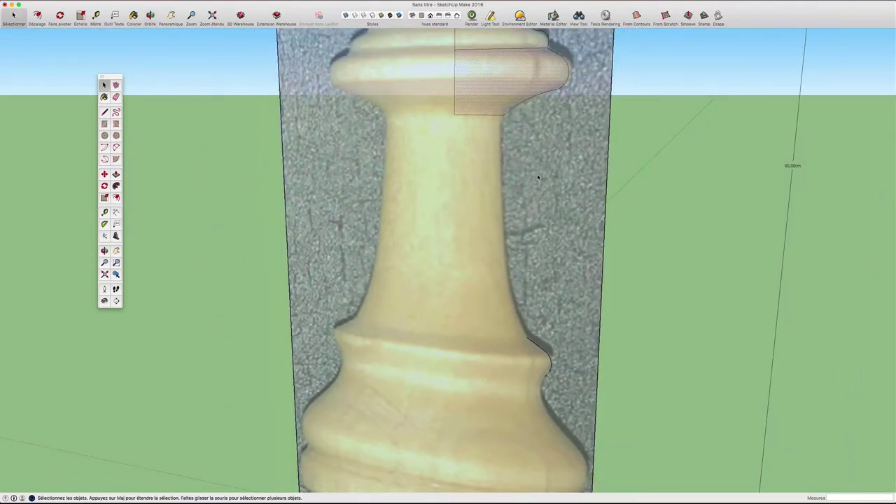
pyautogui.press('e')
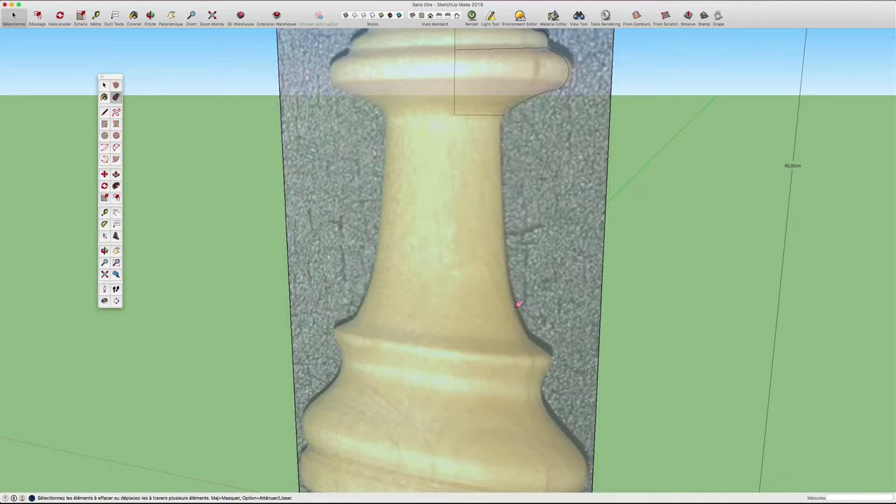
# Step: Draw a 2-point arc down the neck outline from the collar's lower end
pyautogui.press('a')
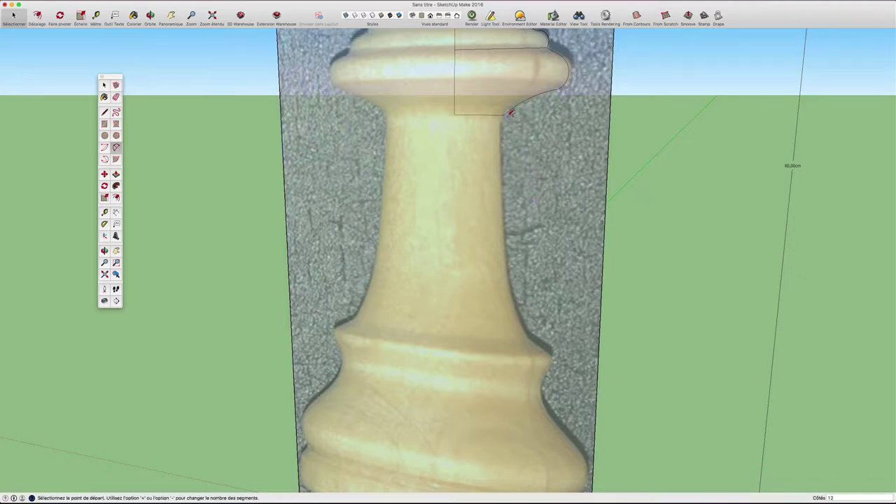
pyautogui.click(505, 113)
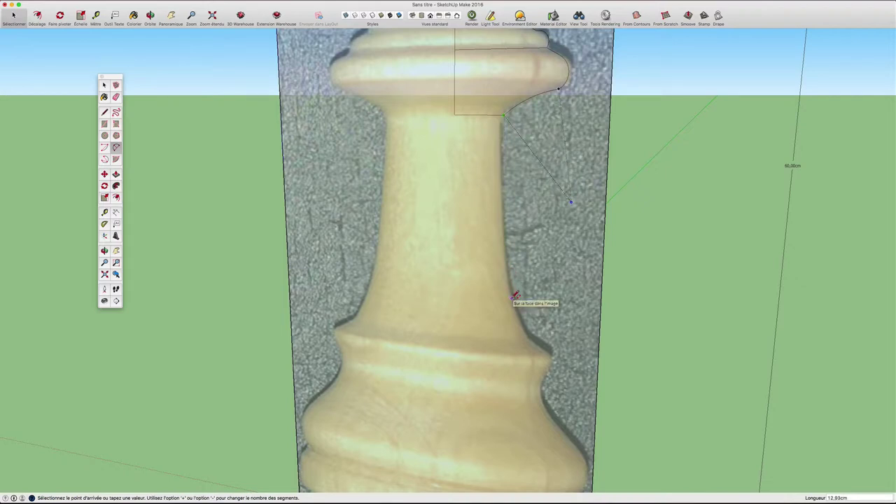
pyautogui.click(513, 298)
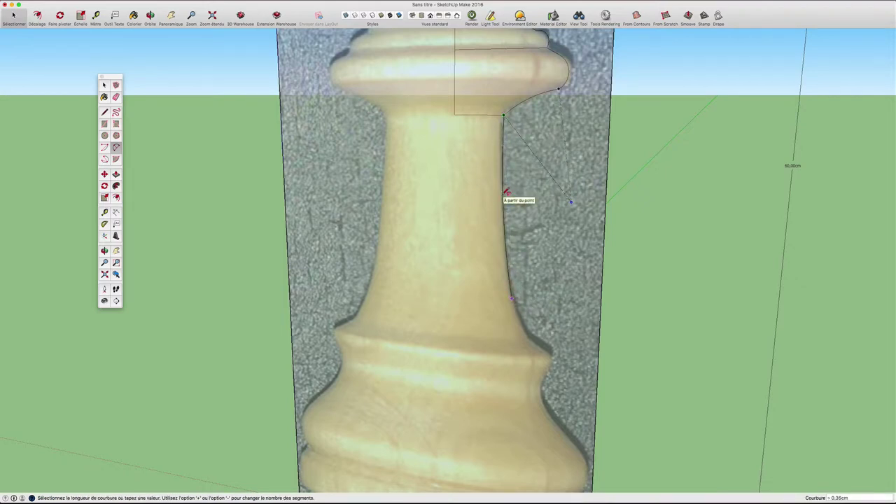
pyautogui.scroll(3, 507, 196)
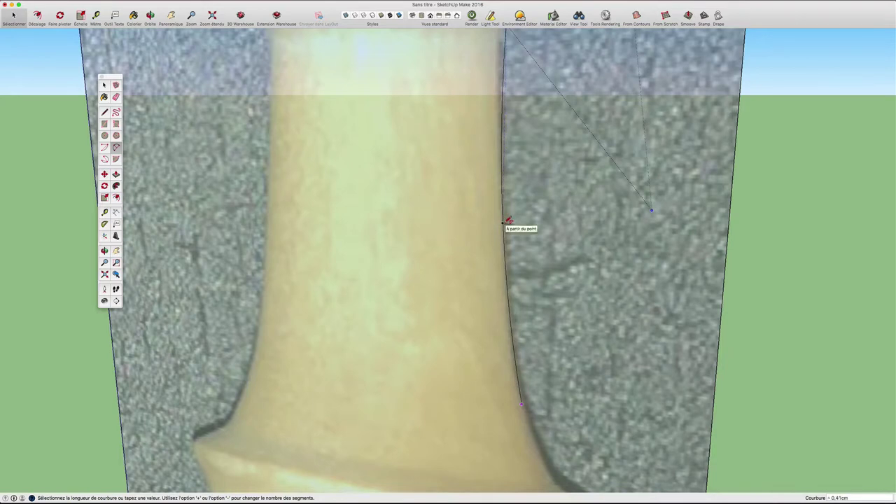
pyautogui.scroll(-2, 508, 220)
pyautogui.scroll(-2, 508, 220)
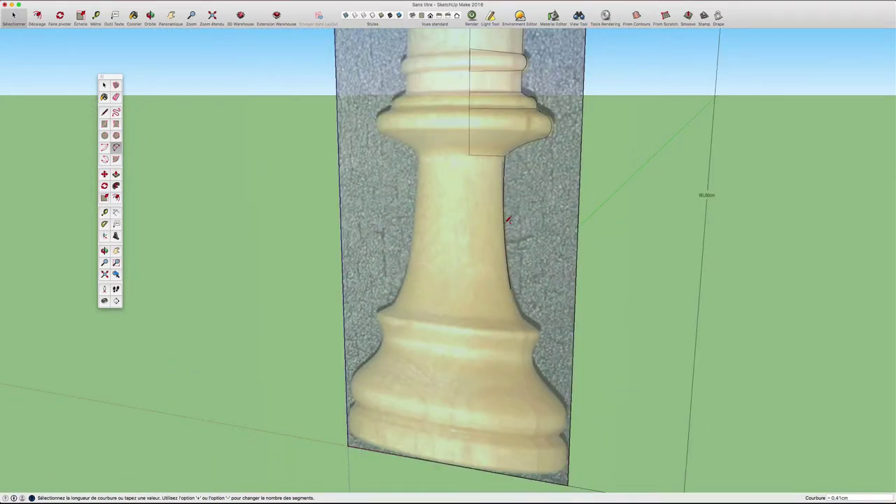
# Step: Draw a vertical centre line from the profile's centre to below the base
pyautogui.press('l')
pyautogui.scroll(-2, 497, 189)
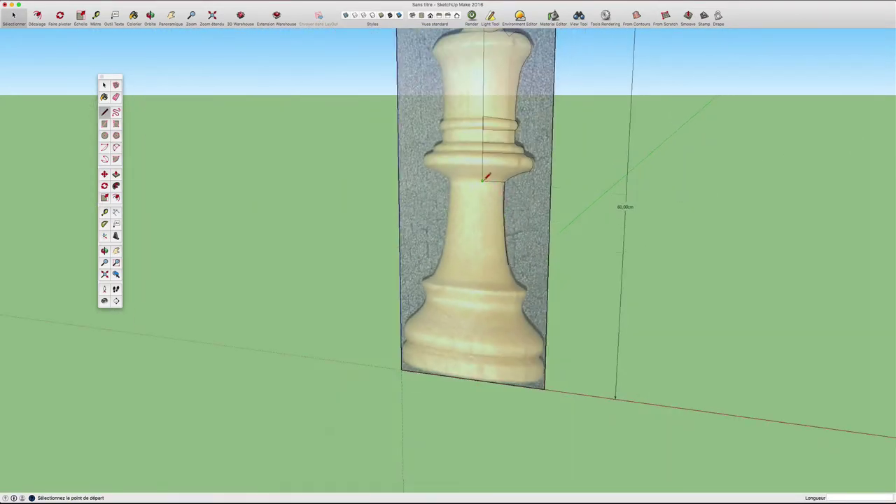
pyautogui.click(482, 180)
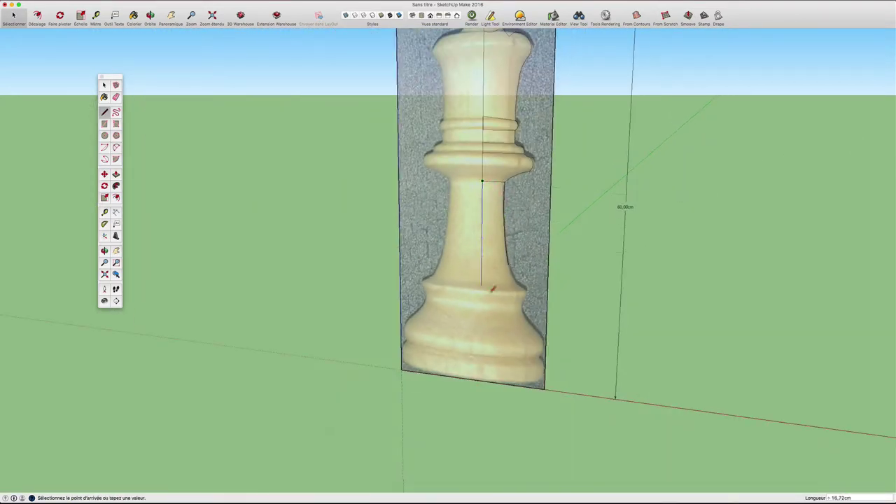
pyautogui.click(482, 417)
pyautogui.scroll(2, 505, 276)
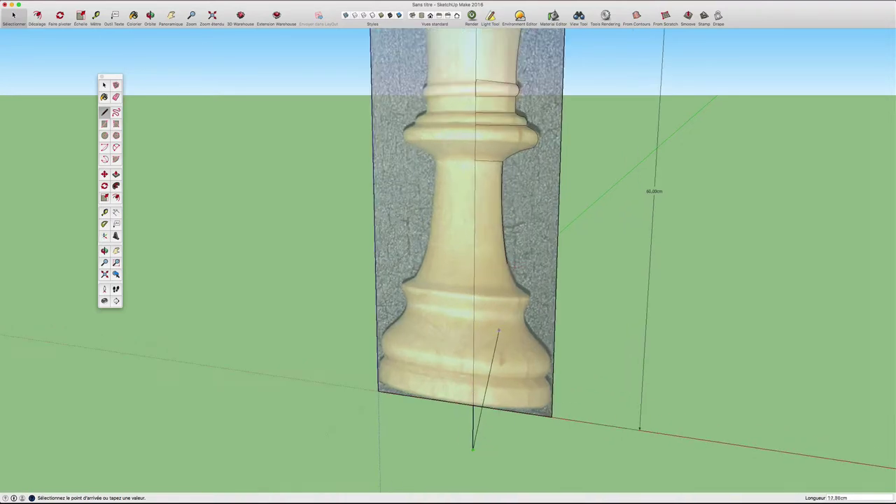
pyautogui.press('Escape')
pyautogui.scroll(3, 518, 294)
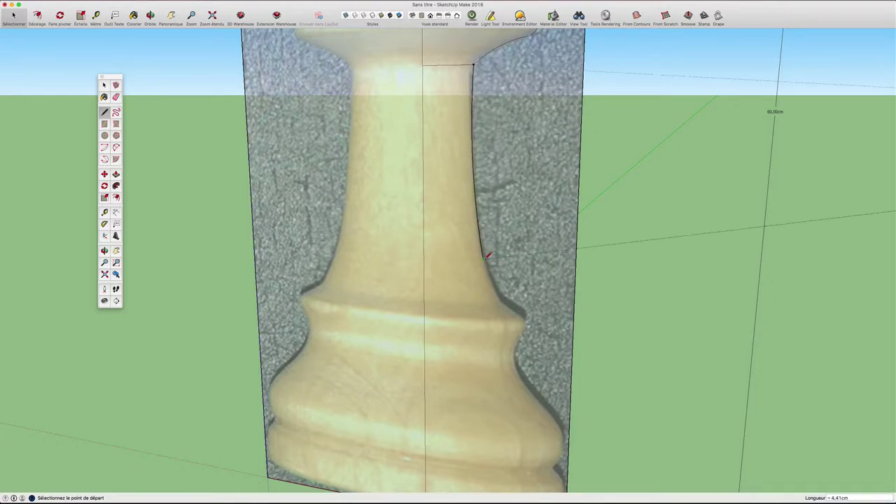
# Step: Close the neck section with a horizontal edge to the centre line and select the new face
pyautogui.click(481, 259)
pyautogui.click(424, 254)
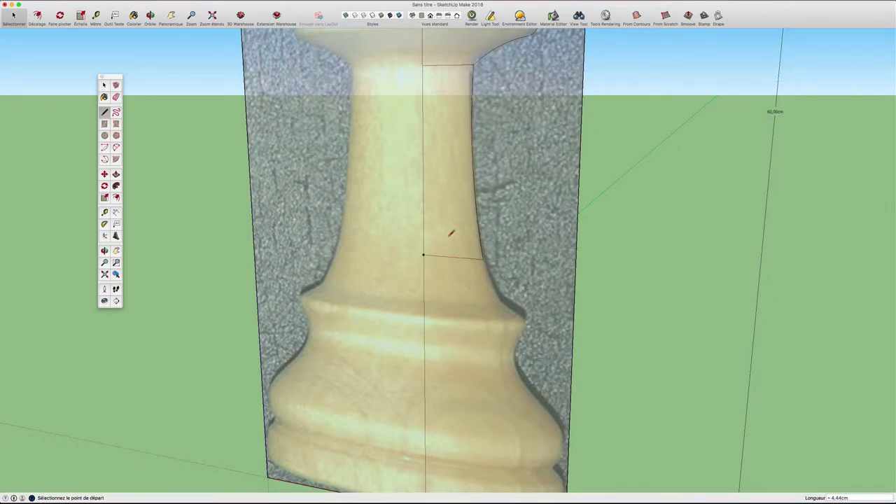
pyautogui.press('space')
pyautogui.scroll(-3, 452, 187)
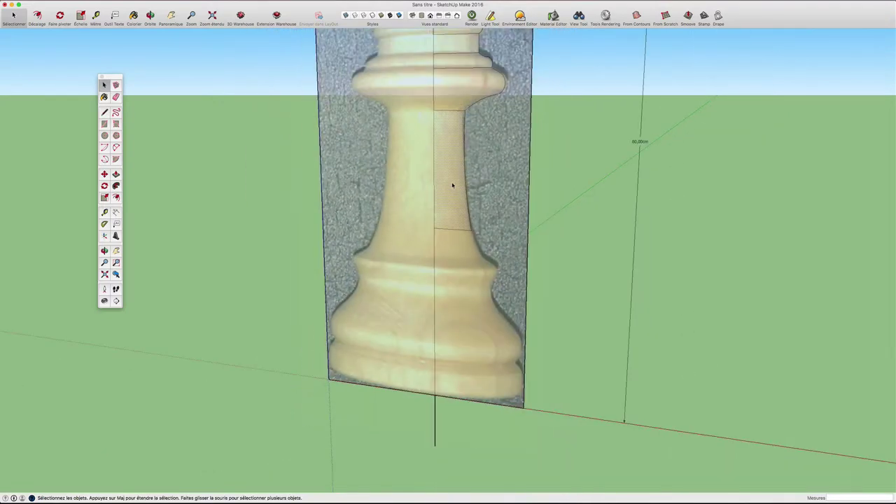
pyautogui.click(452, 186)
pyautogui.scroll(3, 452, 186)
pyautogui.moveTo(472, 237)
pyautogui.mouseDown(button='middle')
pyautogui.moveTo(471, 187)
pyautogui.moveTo(525, 186)
pyautogui.moveTo(511, 240)
pyautogui.moveTo(502, 237)
pyautogui.moveTo(521, 243)
pyautogui.mouseUp(button='middle')
pyautogui.press('space')
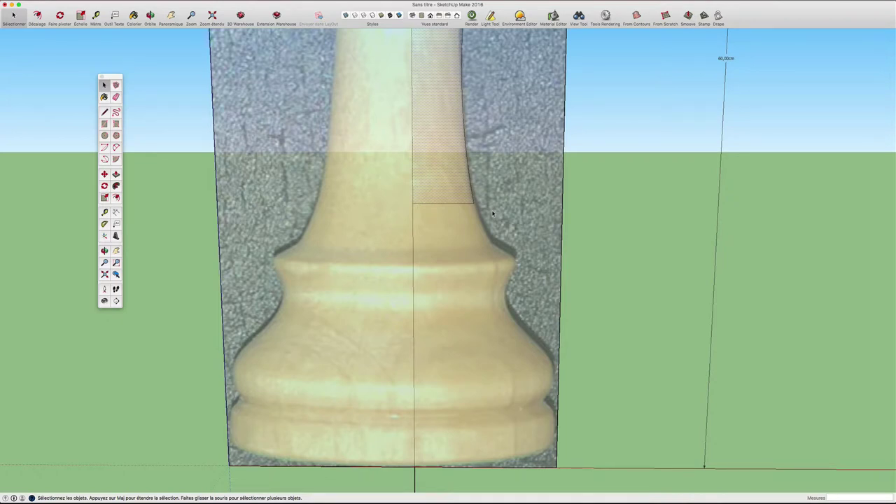
# Step: Trace an arc from the neck face's lower corner down to where the neck flares out
pyautogui.press('a')
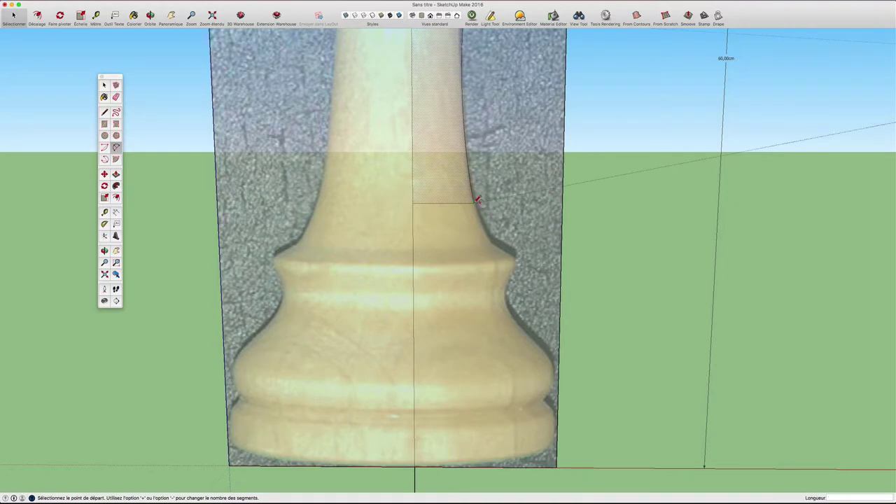
pyautogui.click(474, 203)
pyautogui.scroll(3, 492, 238)
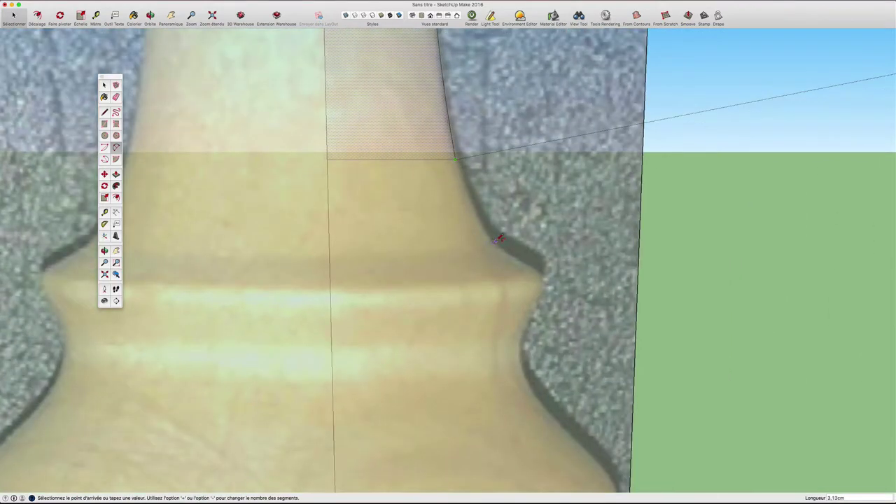
pyautogui.click(493, 240)
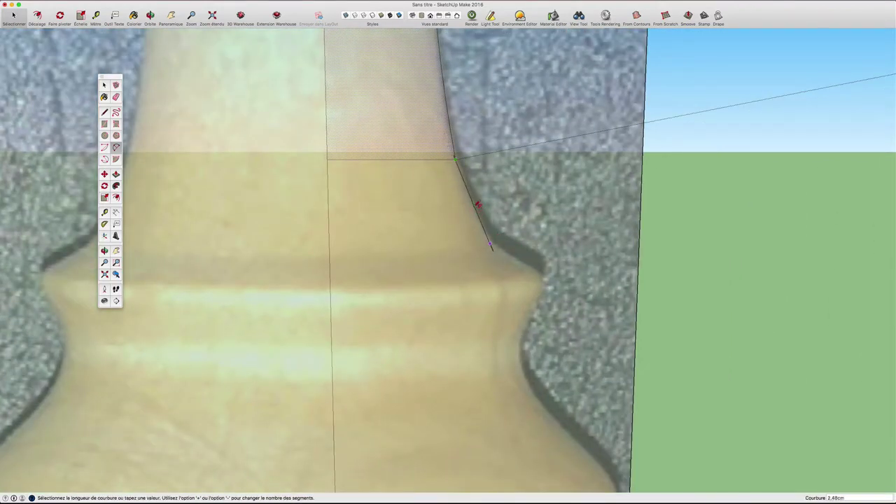
pyautogui.scroll(2, 480, 214)
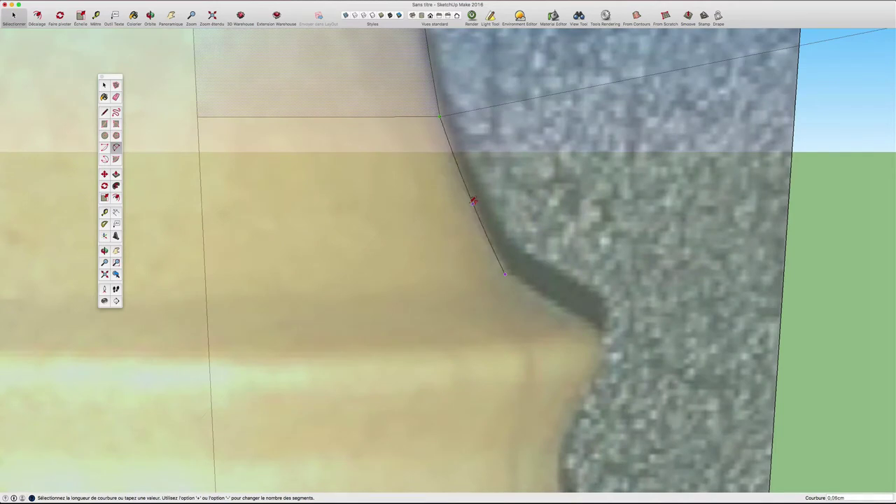
pyautogui.click(472, 201)
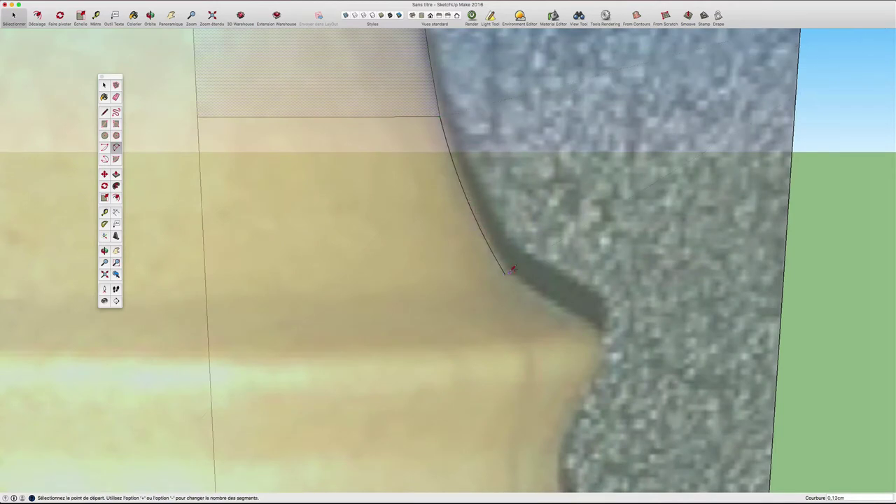
pyautogui.scroll(-2, 509, 272)
# Step: Add two arcs that carry the outline into the notch and around the collar's rim
pyautogui.click(509, 273)
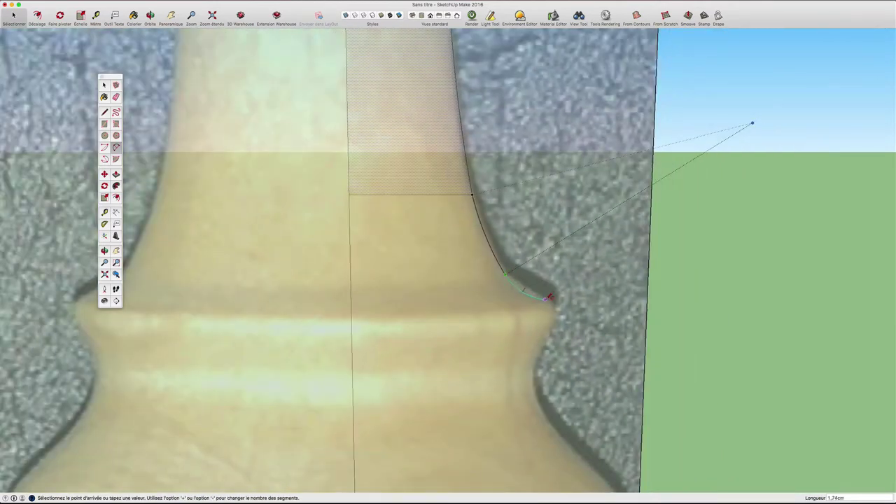
pyautogui.click(550, 297)
pyautogui.scroll(3, 550, 298)
pyautogui.scroll(1, 550, 297)
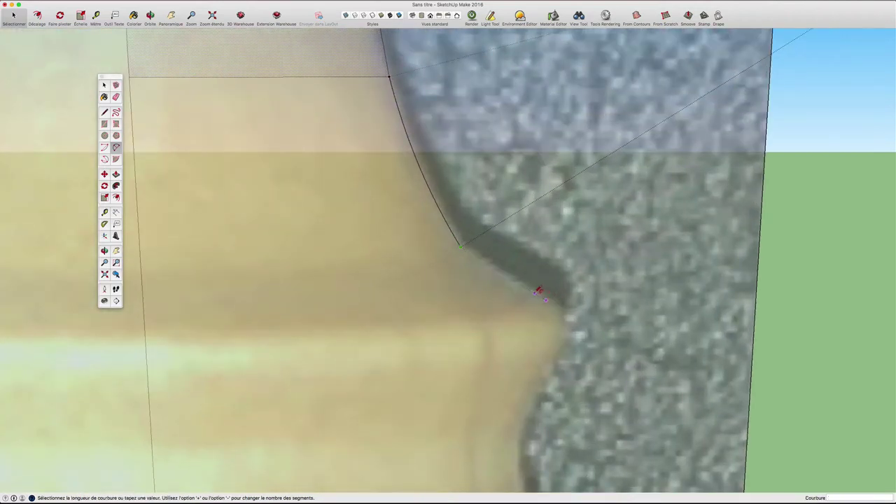
pyautogui.click(537, 292)
pyautogui.scroll(-3, 542, 295)
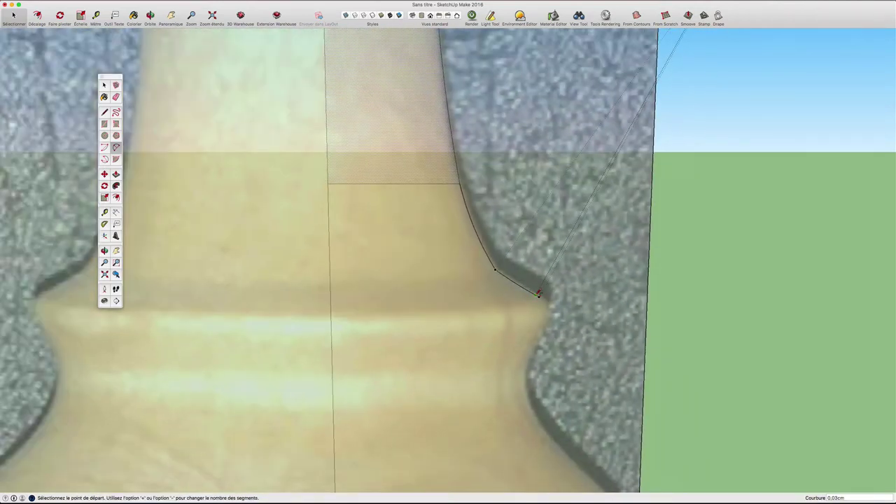
pyautogui.click(540, 296)
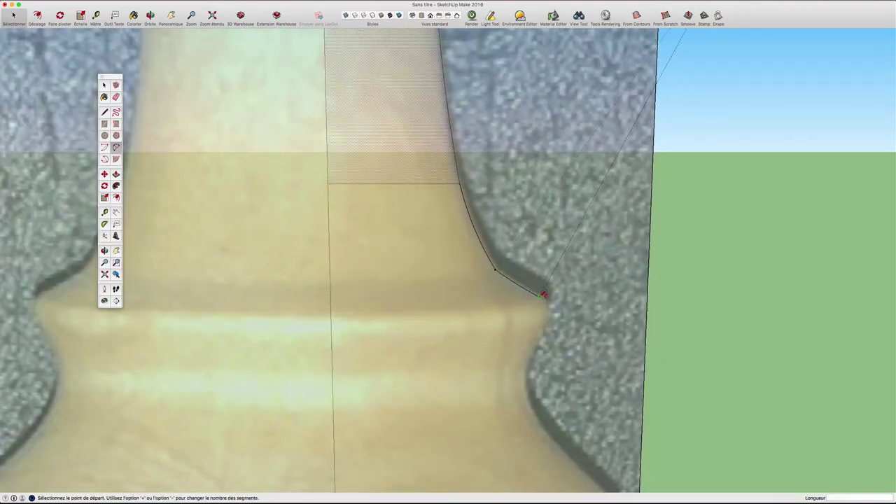
pyautogui.click(538, 339)
pyautogui.scroll(-2, 538, 339)
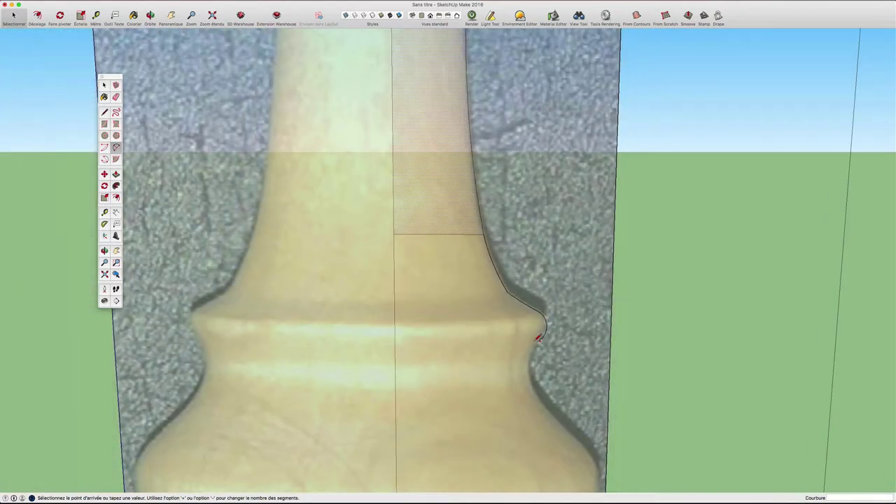
# Step: Draw a horizontal line from the collar arc in to the centre axis, enclosing a face
pyautogui.press('l')
pyautogui.click(538, 341)
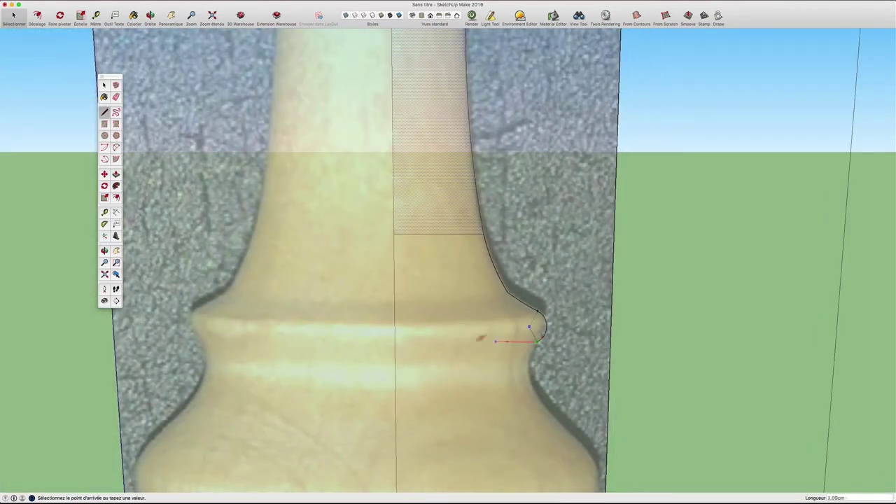
pyautogui.click(395, 341)
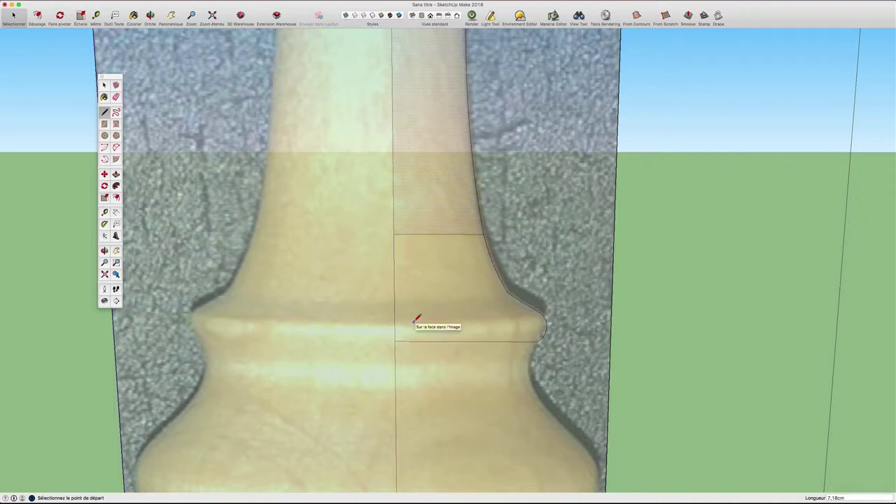
pyautogui.click(418, 318)
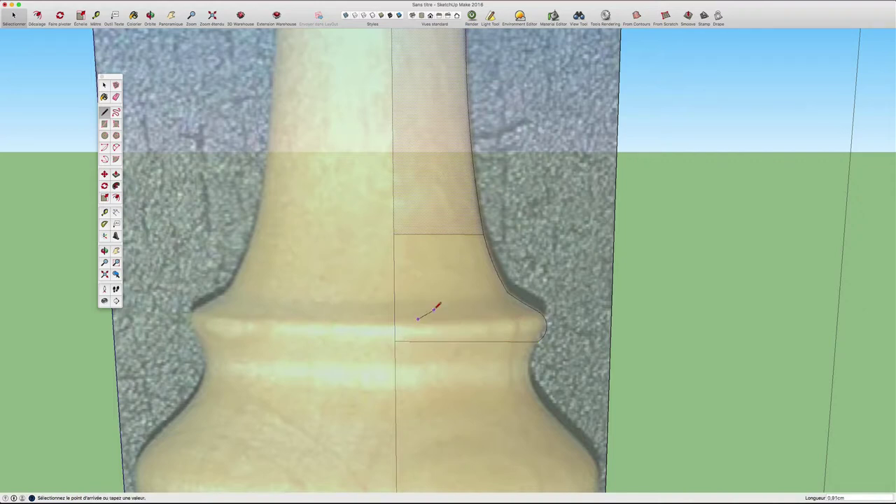
pyautogui.press('space')
pyautogui.click(436, 316)
pyautogui.scroll(-3, 436, 317)
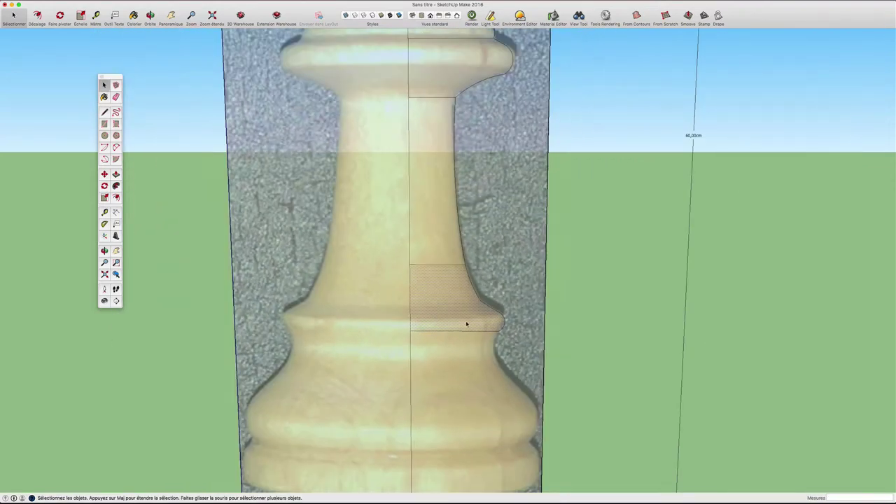
pyautogui.moveTo(466, 324)
pyautogui.mouseDown(button='middle')
pyautogui.moveTo(434, 186)
pyautogui.moveTo(452, 195)
pyautogui.moveTo(428, 198)
pyautogui.mouseUp(button='middle')
pyautogui.scroll(3, 444, 184)
# Step: Trace arcs from under the collar's rim partway down the base curve
pyautogui.press('a')
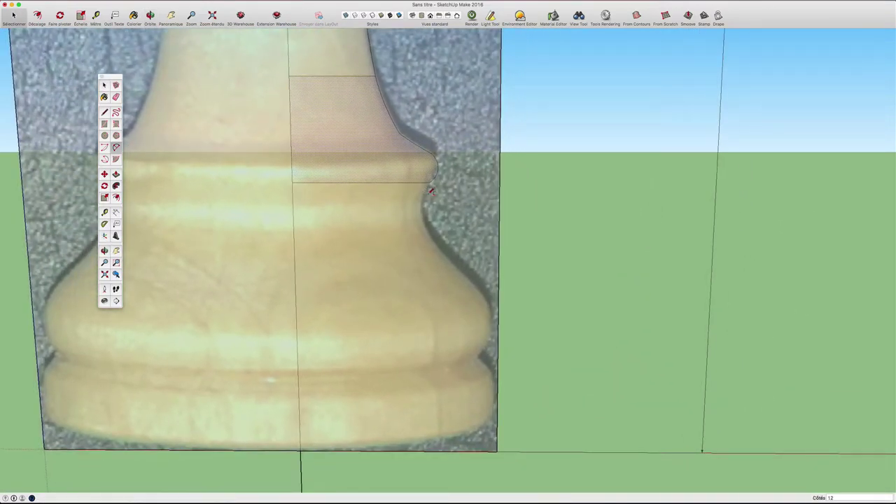
pyautogui.click(428, 151)
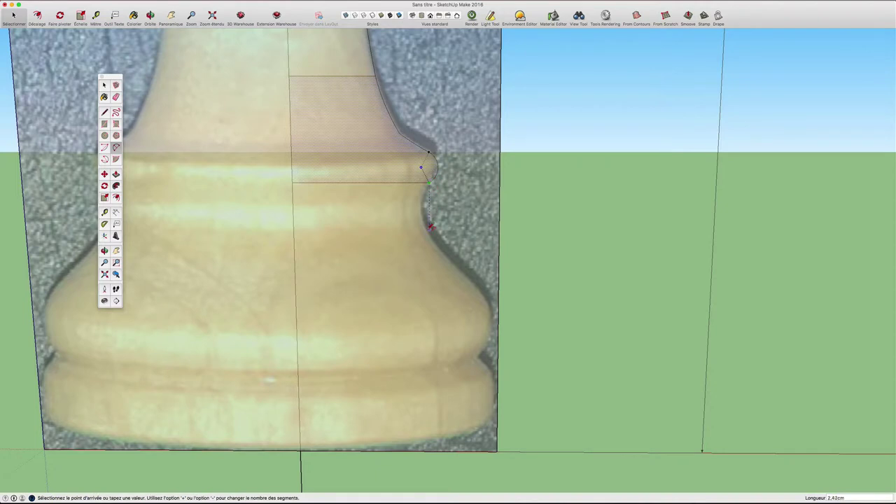
pyautogui.click(430, 232)
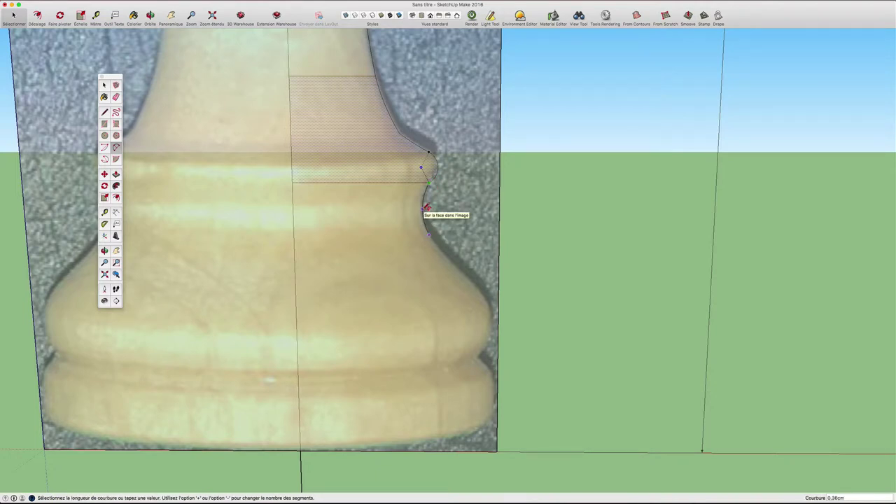
pyautogui.scroll(2, 426, 208)
pyautogui.scroll(-2, 424, 205)
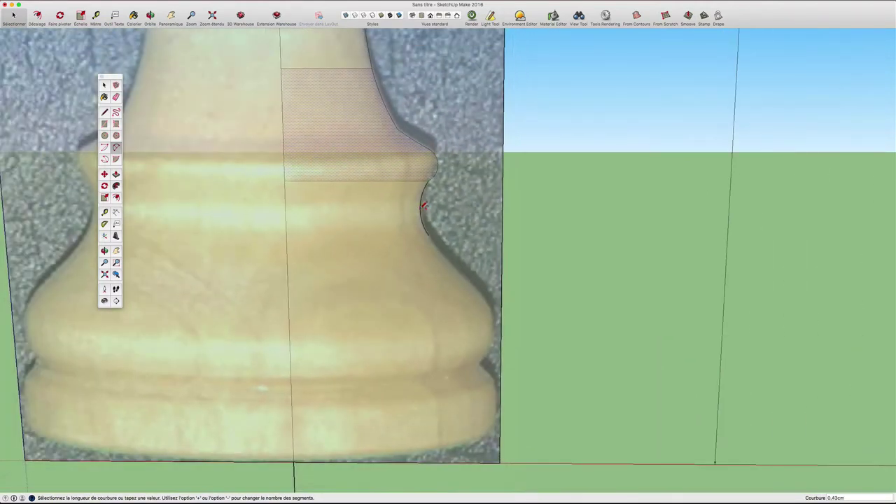
pyautogui.click(423, 205)
pyautogui.moveTo(451, 226); pyautogui.dragTo(413, 217, button='middle')
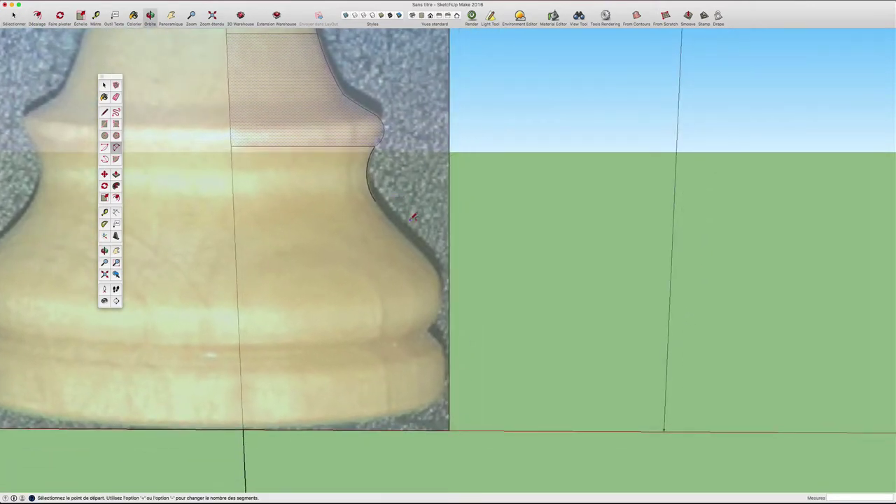
pyautogui.click(380, 197)
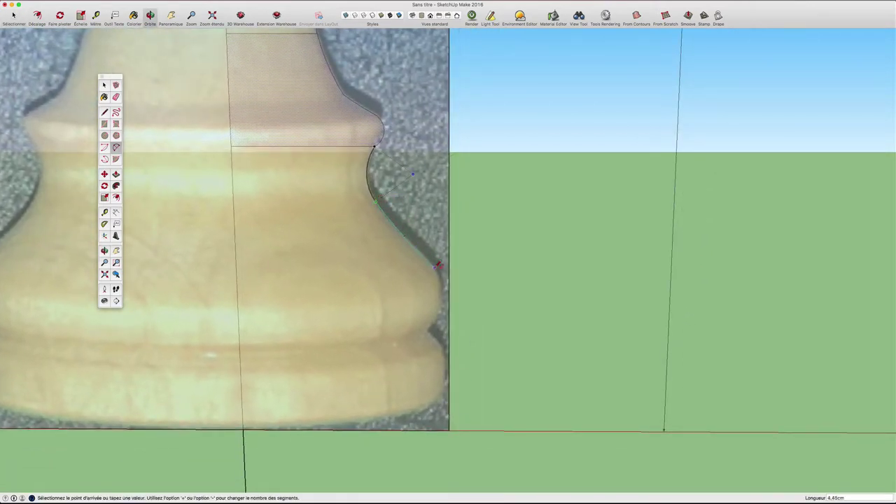
pyautogui.click(435, 263)
pyautogui.click(436, 263)
# Step: Continue an arc around the base's widest bulge, discard a stray small arc, and start a line
pyautogui.click(434, 264)
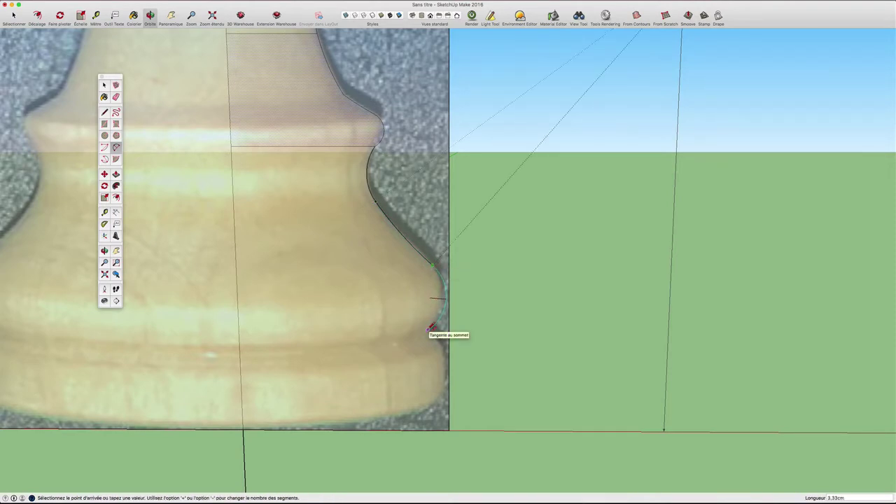
pyautogui.click(431, 327)
pyautogui.scroll(2, 431, 328)
pyautogui.scroll(1, 431, 328)
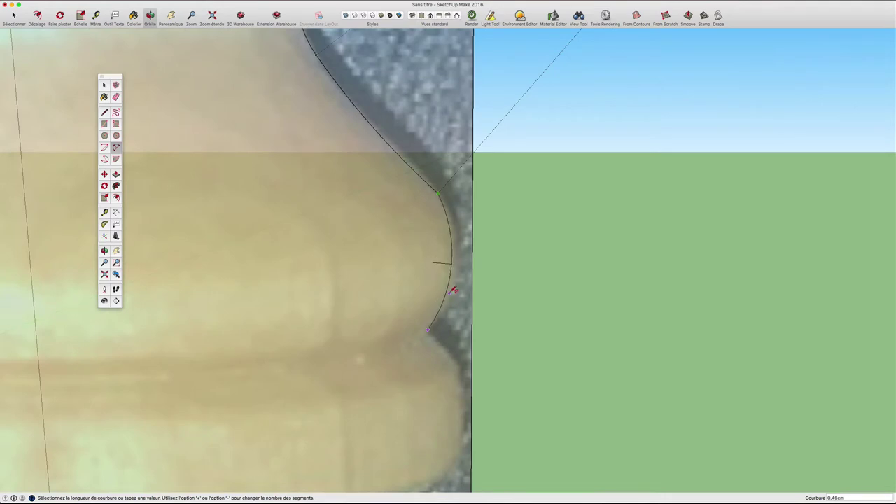
pyautogui.click(454, 290)
pyautogui.scroll(-2, 448, 304)
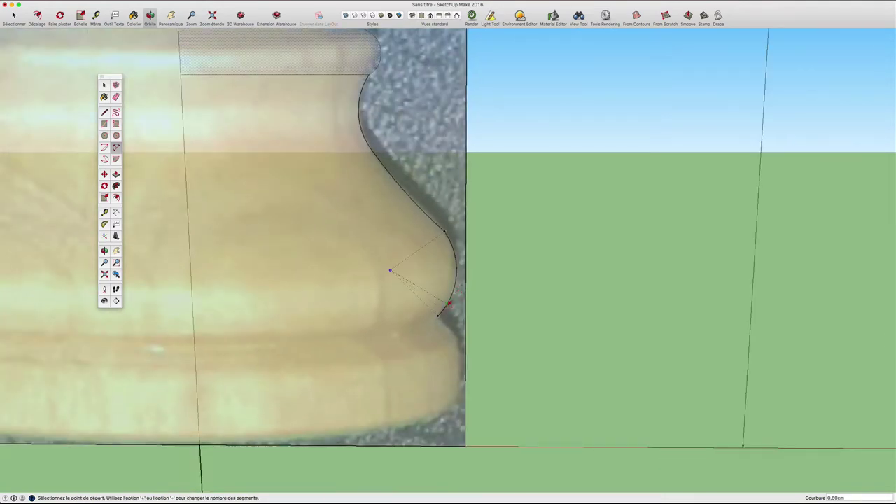
pyautogui.click(437, 316)
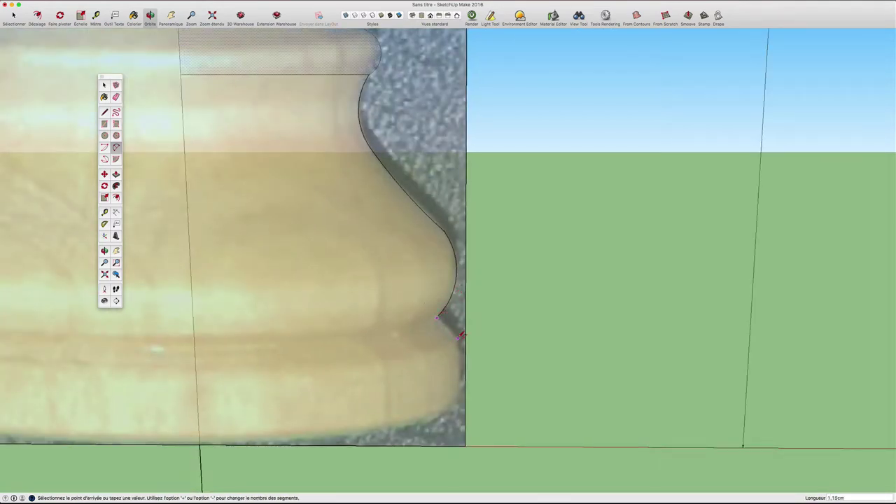
pyautogui.click(458, 339)
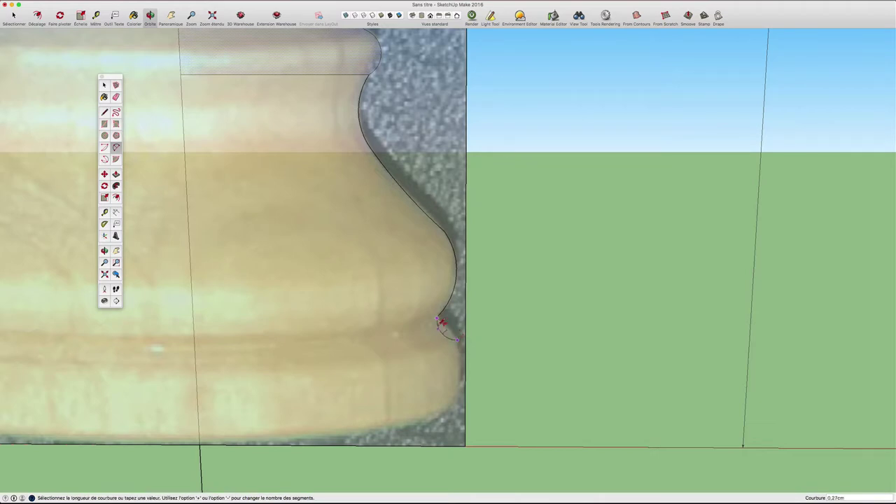
pyautogui.press('Escape')
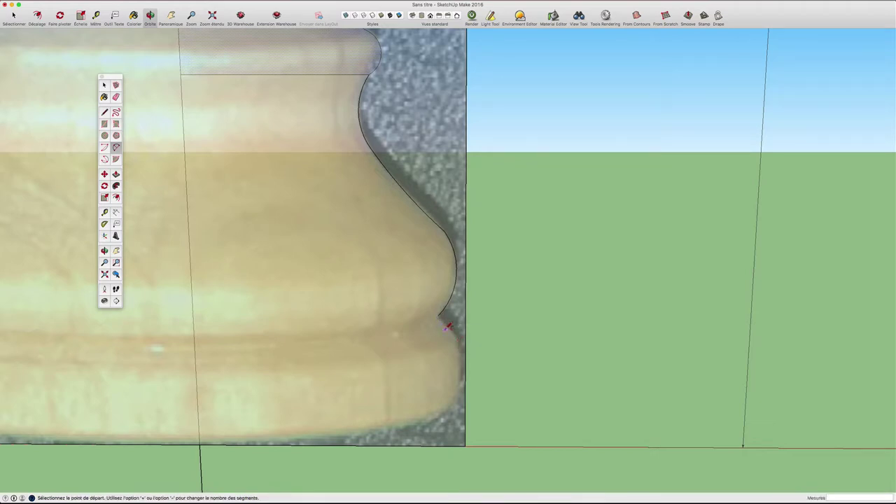
pyautogui.press('l')
pyautogui.click(440, 314)
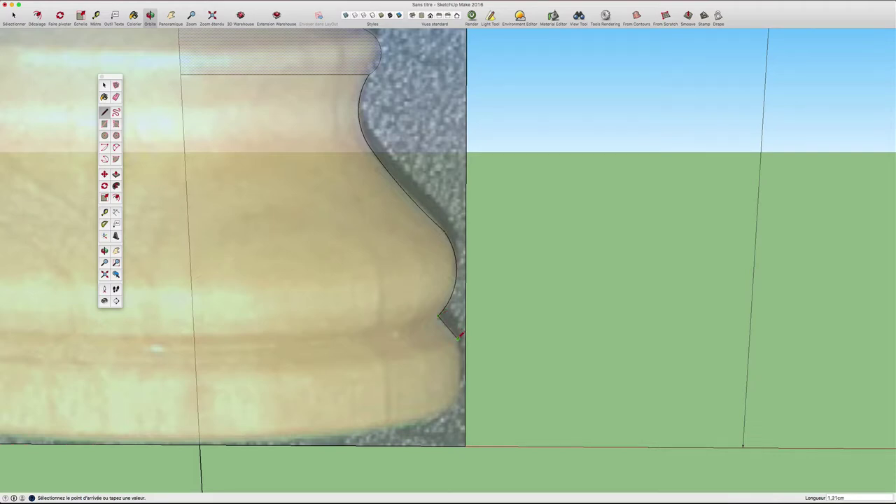
# Step: Finish the diagonal line, place a guide at the base's bottom edge, and draw lines down and along it
pyautogui.click(459, 336)
pyautogui.press('space')
pyautogui.press('t')
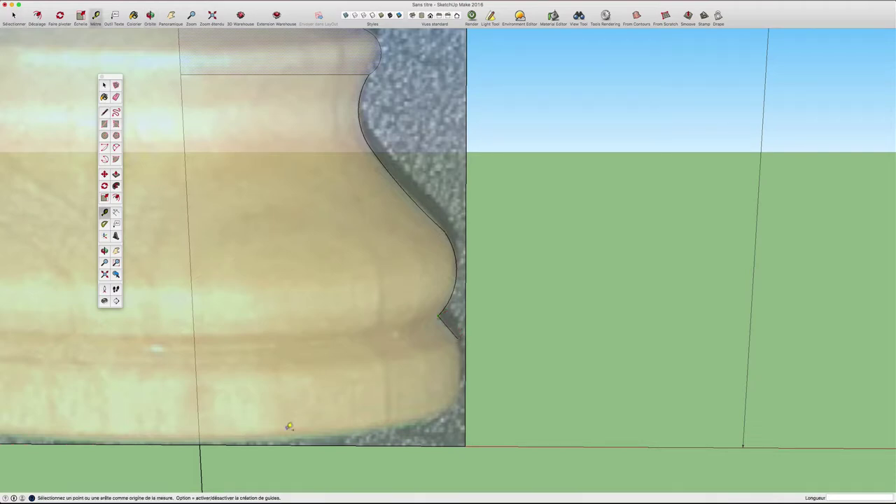
pyautogui.click(287, 440)
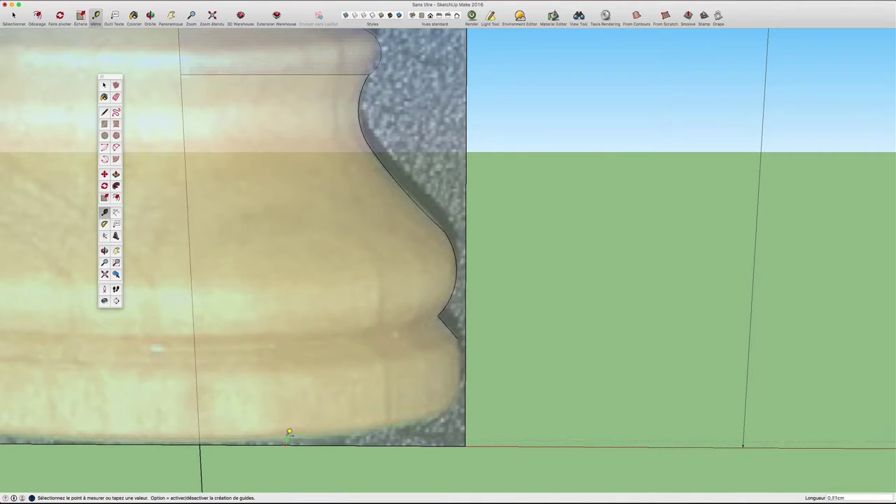
pyautogui.click(287, 438)
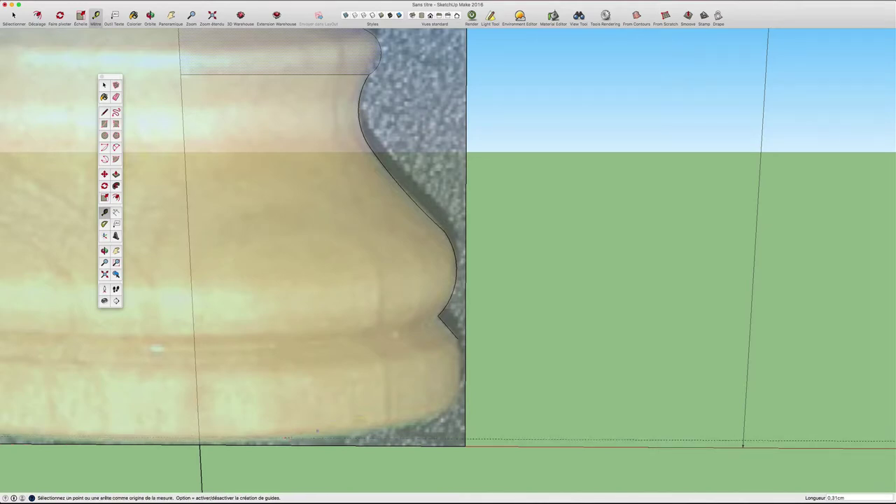
pyautogui.press('l')
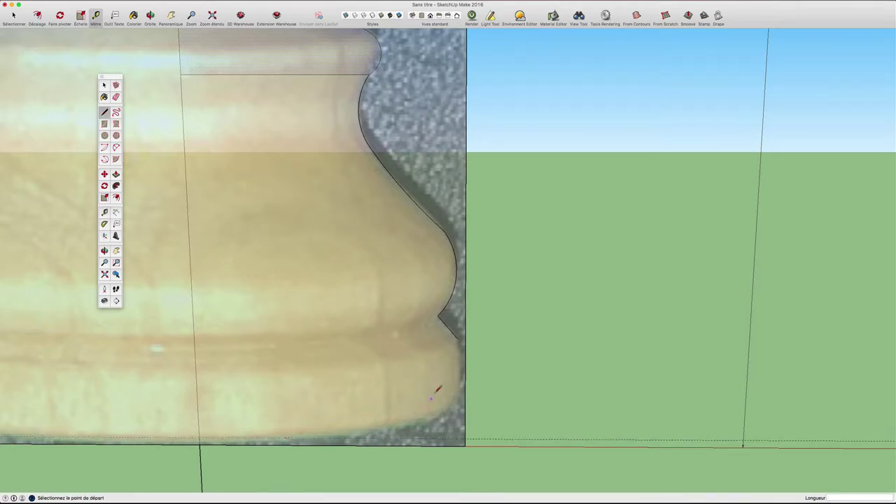
pyautogui.click(458, 339)
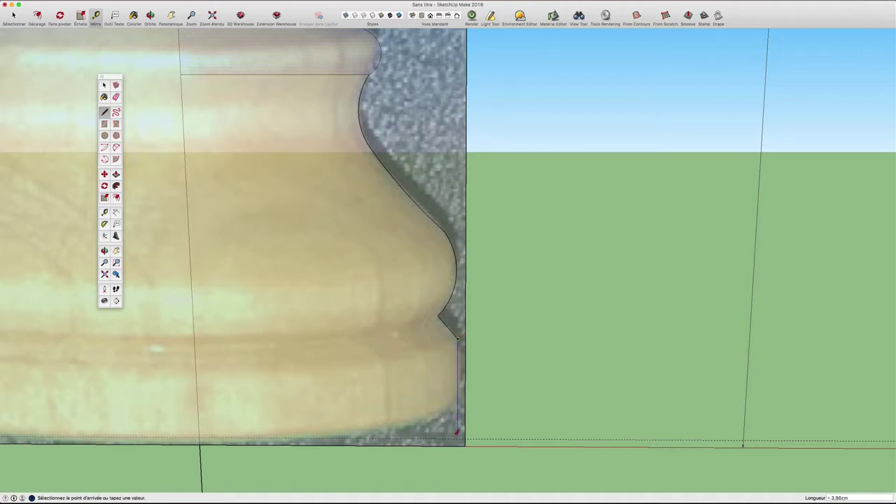
pyautogui.click(459, 436)
pyautogui.doubleClick(208, 434)
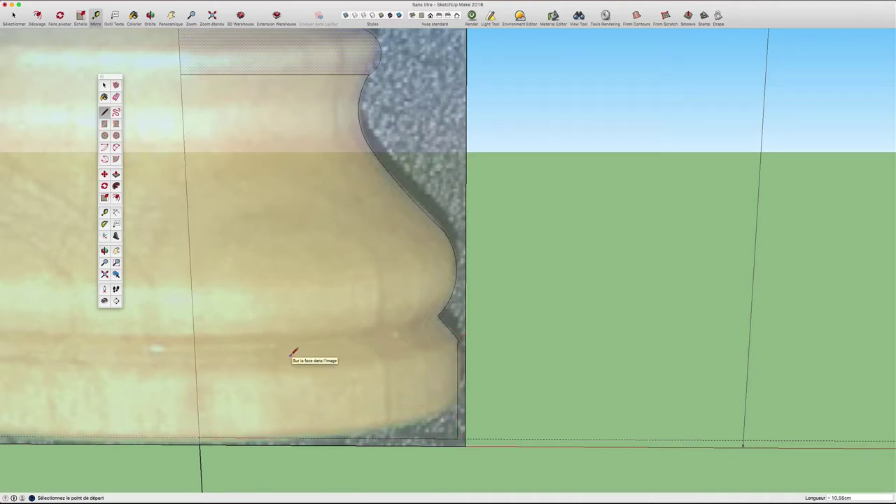
pyautogui.press('space')
# Step: Zoom out and pan until the whole dimensioned queen photo is framed, then open Fichier
pyautogui.scroll(-1, 308, 328)
pyautogui.scroll(-2, 311, 257)
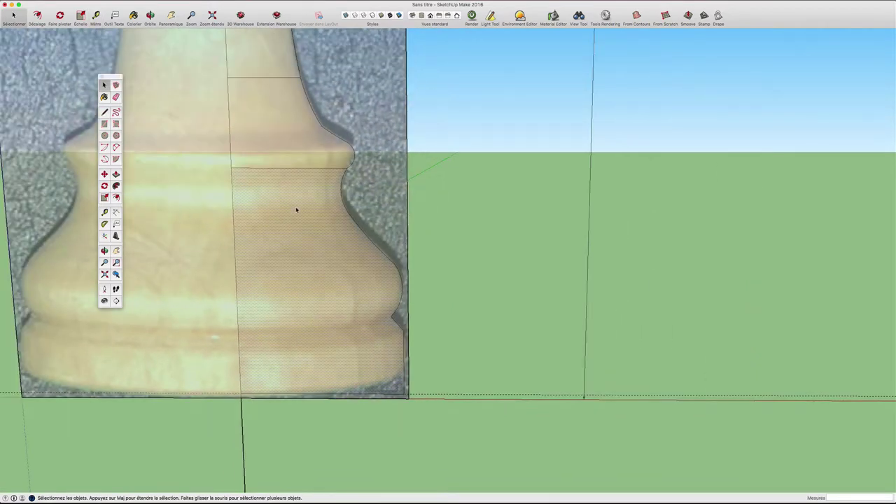
pyautogui.moveTo(296, 210)
pyautogui.keyDown('shift'); pyautogui.mouseDown(button='middle')
pyautogui.moveTo(298, 256)
pyautogui.moveTo(354, 343)
pyautogui.mouseUp(button='middle'); pyautogui.keyUp('shift')
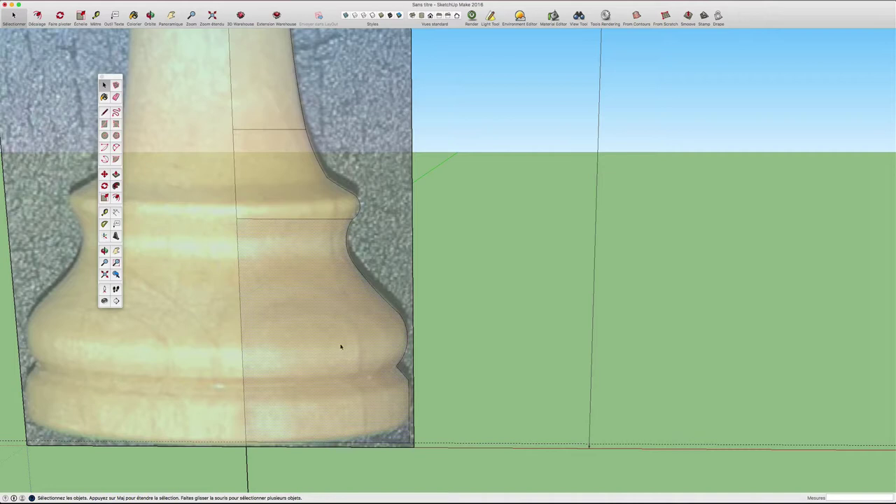
pyautogui.scroll(-1, 340, 345)
pyautogui.scroll(-1, 319, 292)
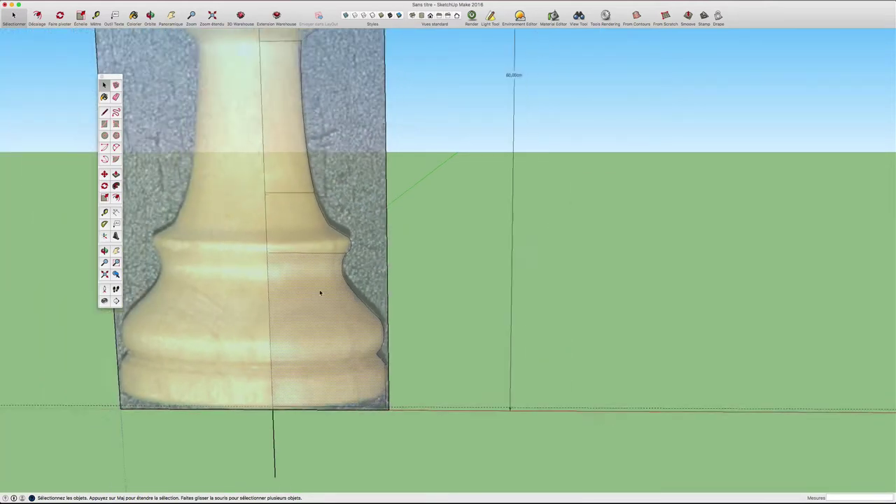
pyautogui.scroll(-1, 319, 294)
pyautogui.scroll(-1, 324, 314)
pyautogui.scroll(-2, 324, 314)
pyautogui.scroll(-2, 329, 269)
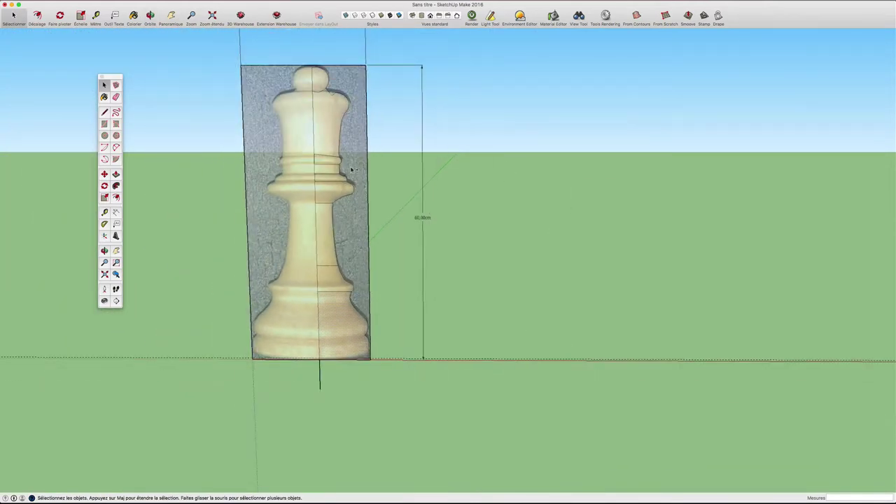
pyautogui.moveTo(343, 161)
pyautogui.keyDown('shift'); pyautogui.mouseDown(button='middle')
pyautogui.moveTo(350, 251)
pyautogui.moveTo(344, 220)
pyautogui.mouseUp(button='middle'); pyautogui.keyUp('shift')
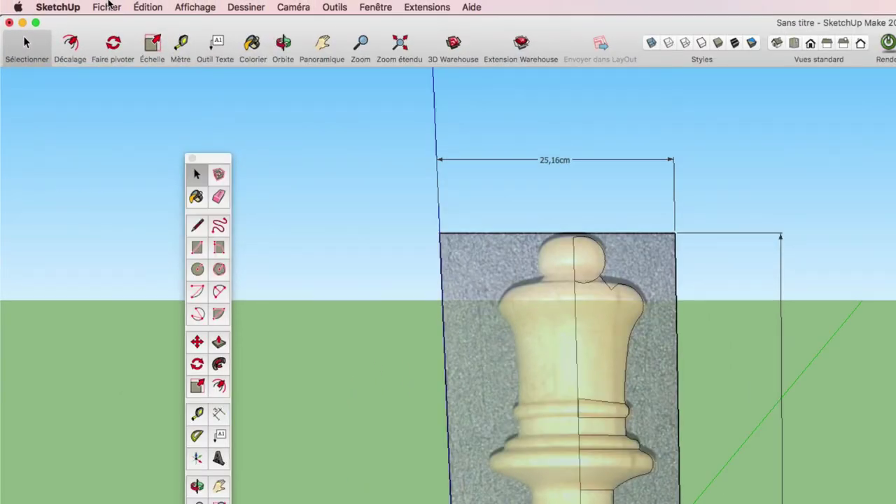
pyautogui.click(106, 7)
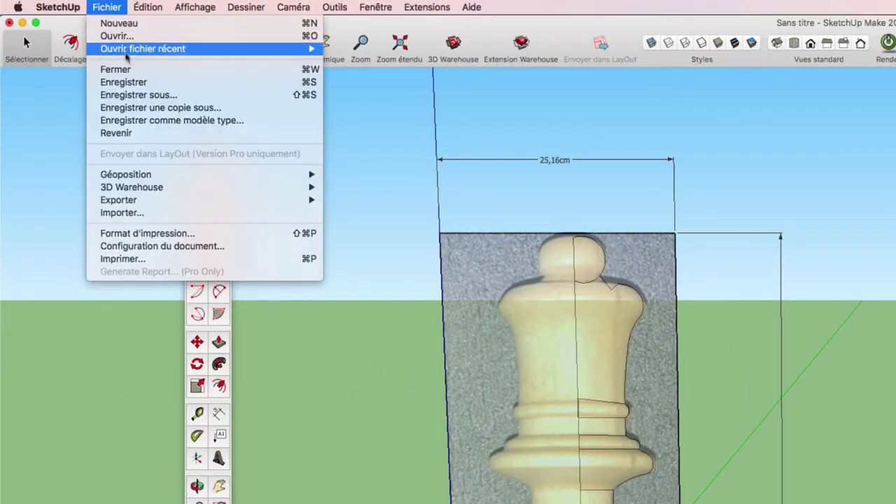
# Step: Use Enregistrer sous to overwrite the existing Dame_Echec file in Lesson45_Dame
pyautogui.click(130, 95)
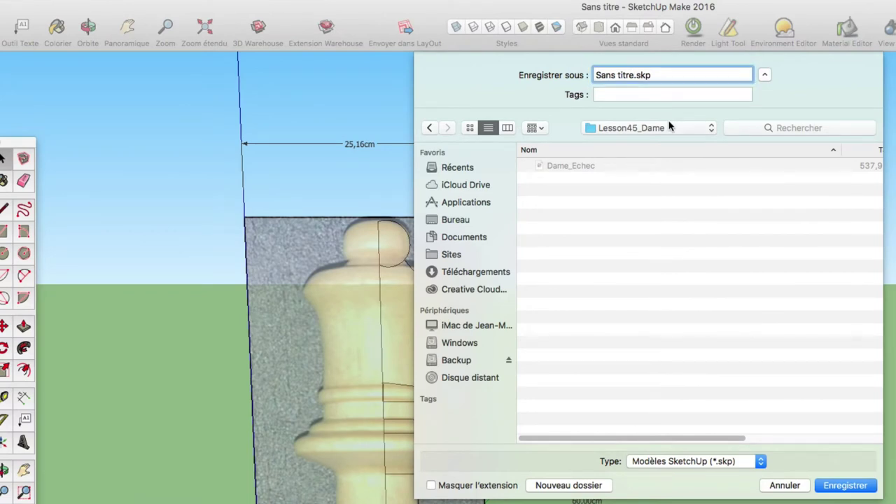
pyautogui.press('BackSpace')
pyautogui.press('BackSpace')
pyautogui.press('BackSpace')
pyautogui.press('BackSpace')
pyautogui.press('BackSpace')
pyautogui.press('BackSpace')
pyautogui.press('BackSpace')
pyautogui.press('BackSpace')
pyautogui.press('BackSpace')
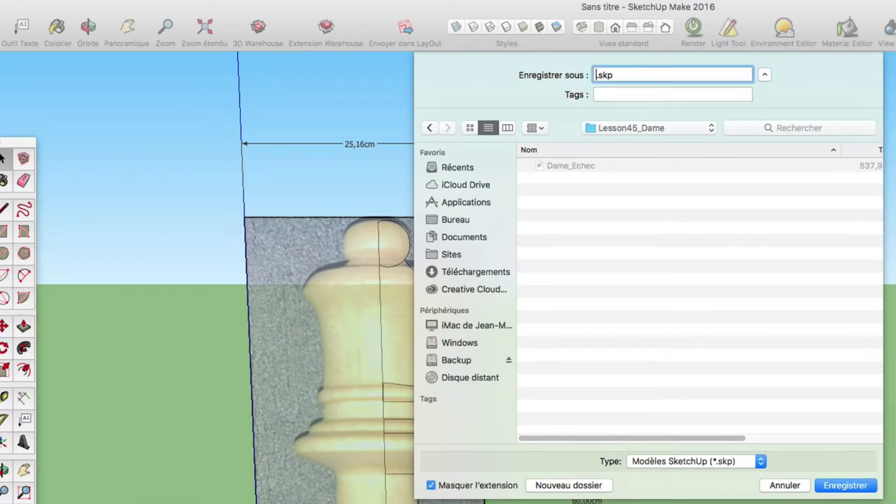
pyautogui.click(571, 166)
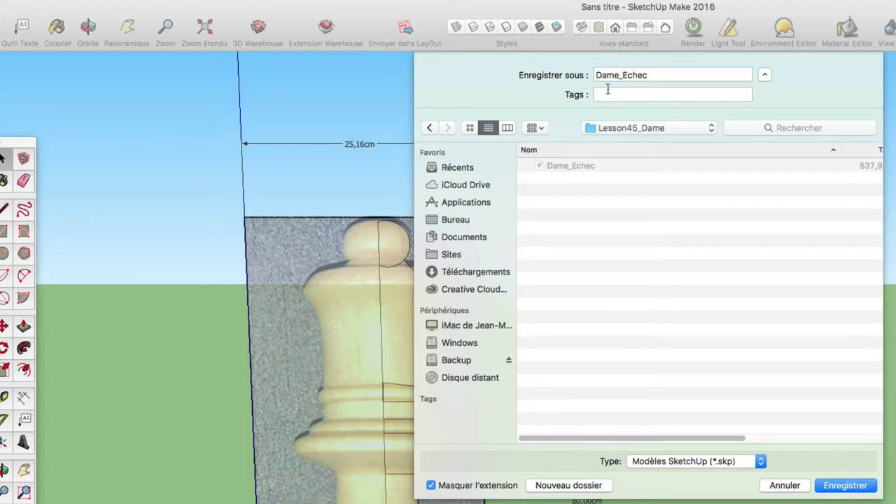
pyautogui.click(844, 485)
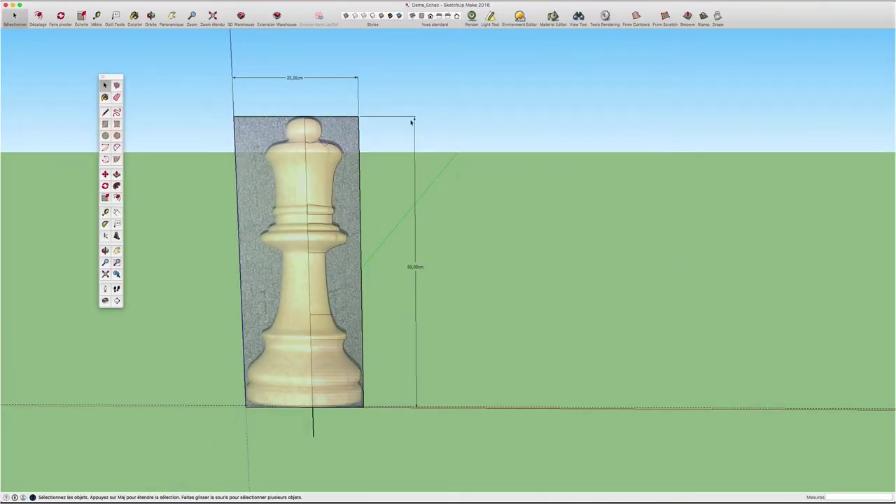
# Step: Erase the 25,16cm and 60,00cm dimensions, the queen photo and a stray vertical line
pyautogui.press('e')
pyautogui.click(359, 77)
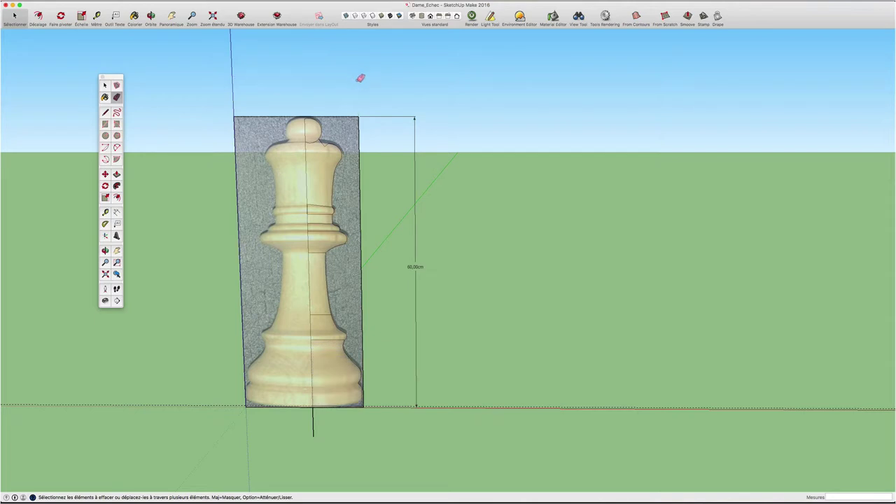
pyautogui.click(415, 125)
pyautogui.press('space')
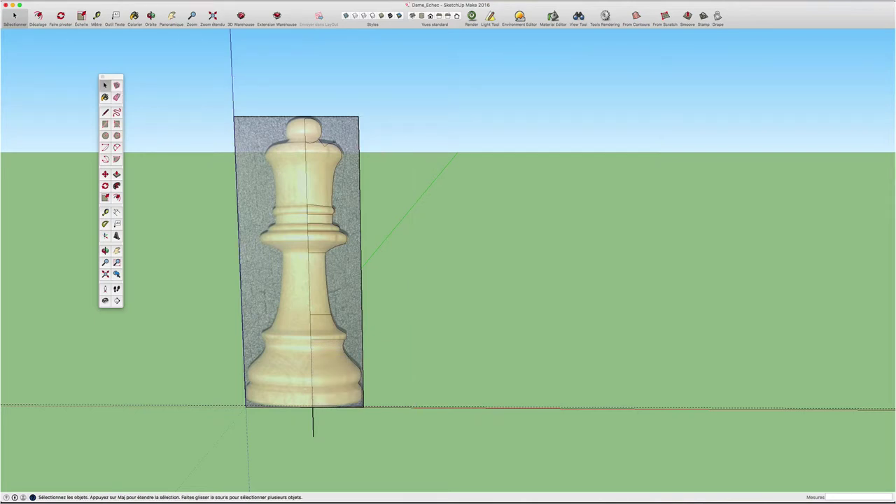
pyautogui.moveTo(253, 127); pyautogui.dragTo(253, 125, button='middle')
pyautogui.click(253, 125)
pyautogui.press('e')
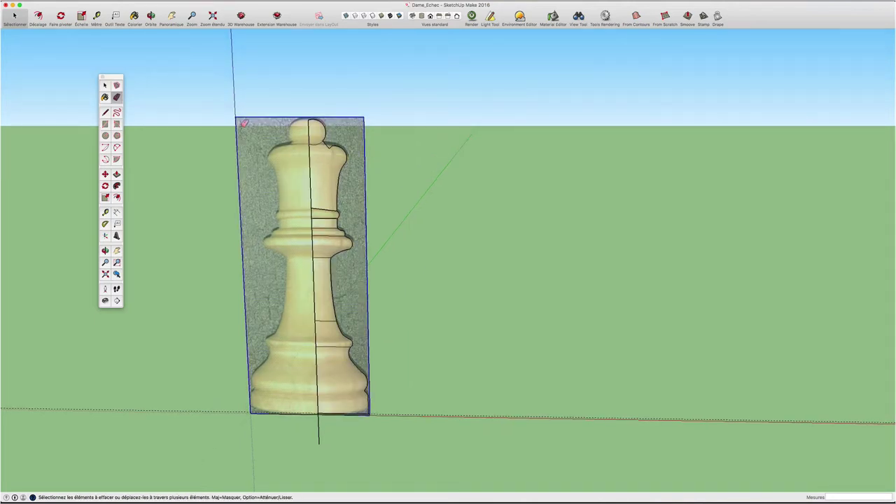
pyautogui.click(365, 127)
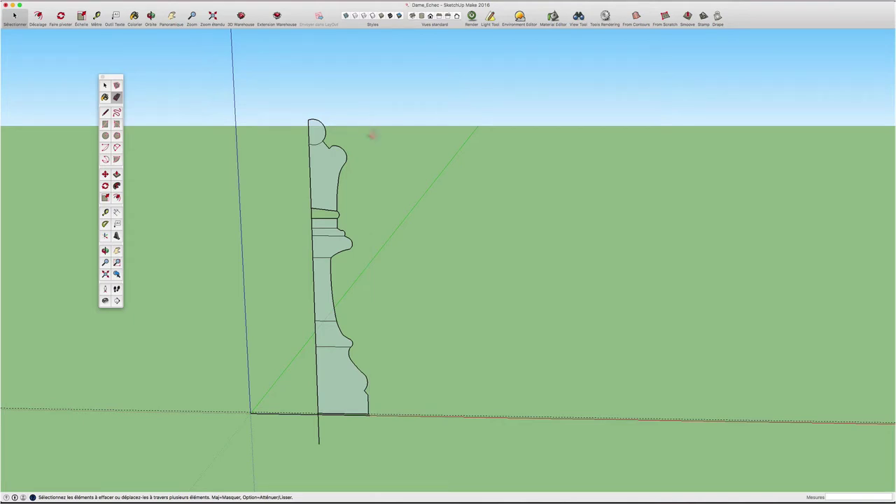
pyautogui.scroll(3, 354, 201)
pyautogui.scroll(3, 306, 214)
pyautogui.press('space')
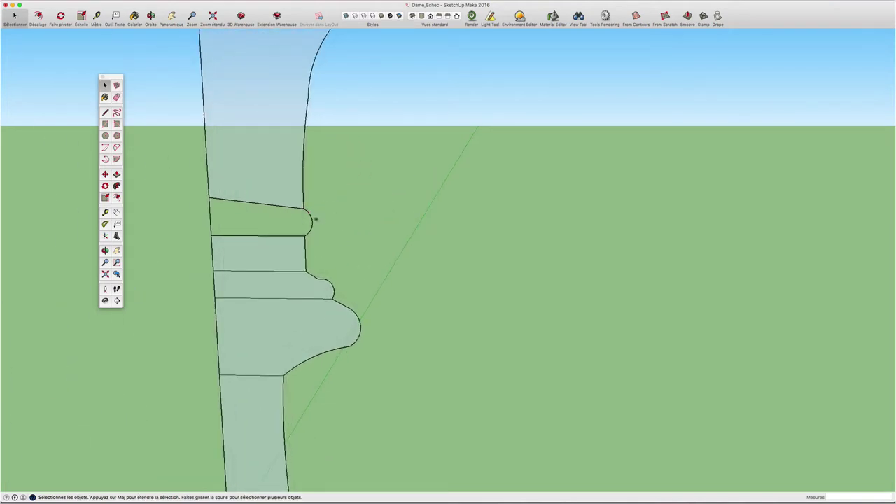
pyautogui.scroll(1, 314, 218)
# Step: Replace the empty band's broken left edge with a new line so its face fills in
pyautogui.moveTo(304, 214)
pyautogui.mouseDown(button='middle')
pyautogui.moveTo(72, 226)
pyautogui.moveTo(434, 218)
pyautogui.moveTo(306, 198)
pyautogui.moveTo(648, 206)
pyautogui.moveTo(793, 192)
pyautogui.moveTo(291, 215)
pyautogui.mouseUp(button='middle')
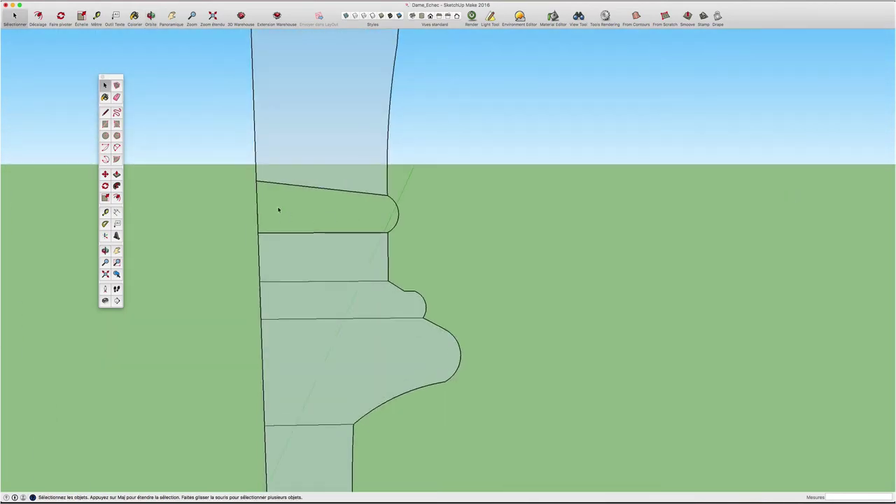
pyautogui.press('e')
pyautogui.click(256, 203)
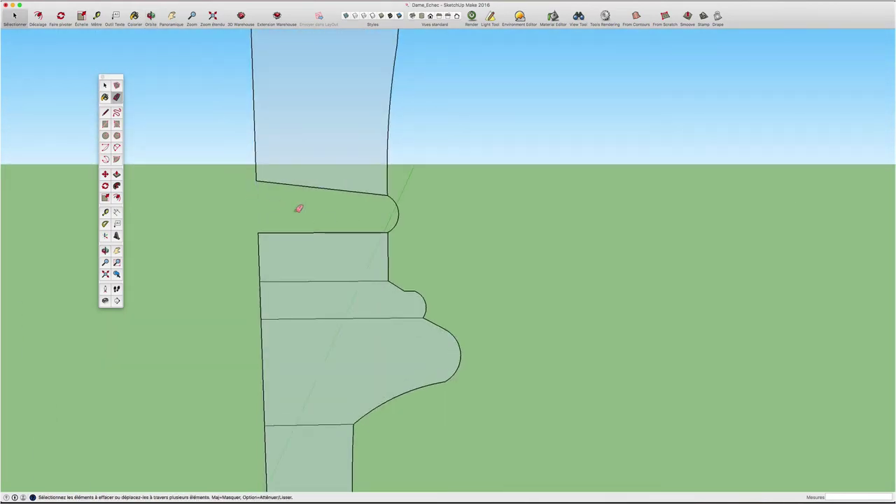
pyautogui.press('l')
pyautogui.click(256, 181)
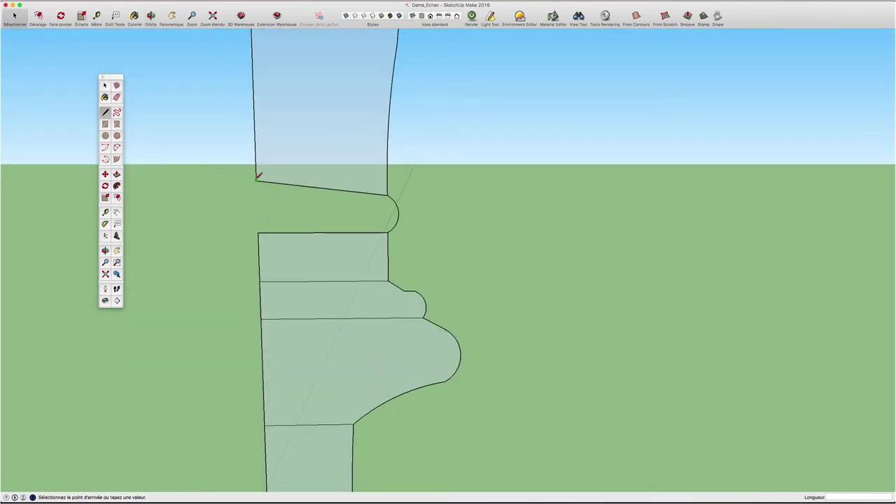
pyautogui.click(263, 230)
pyautogui.scroll(-2, 340, 218)
pyautogui.scroll(-3, 340, 219)
pyautogui.scroll(-3, 340, 218)
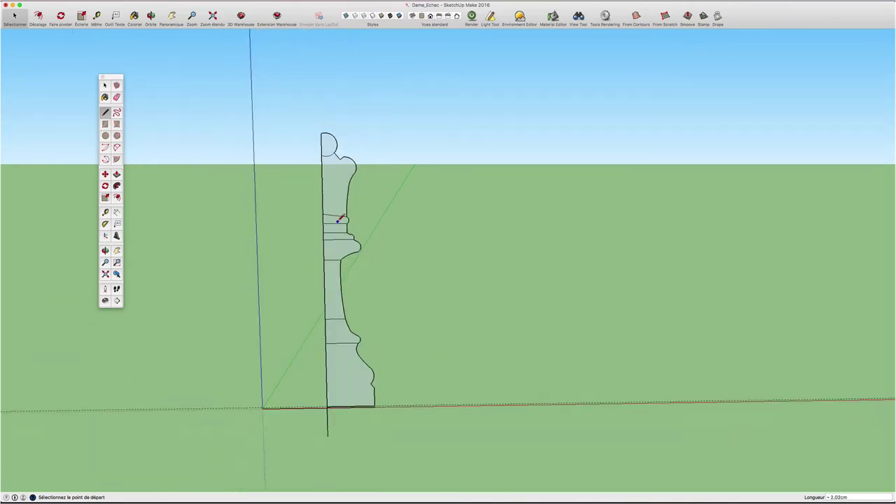
pyautogui.scroll(3, 350, 389)
pyautogui.scroll(2, 350, 389)
# Step: Erase the stray red-axis line, the vertical edge below, and the horizontal edges dividing the profile
pyautogui.press('e')
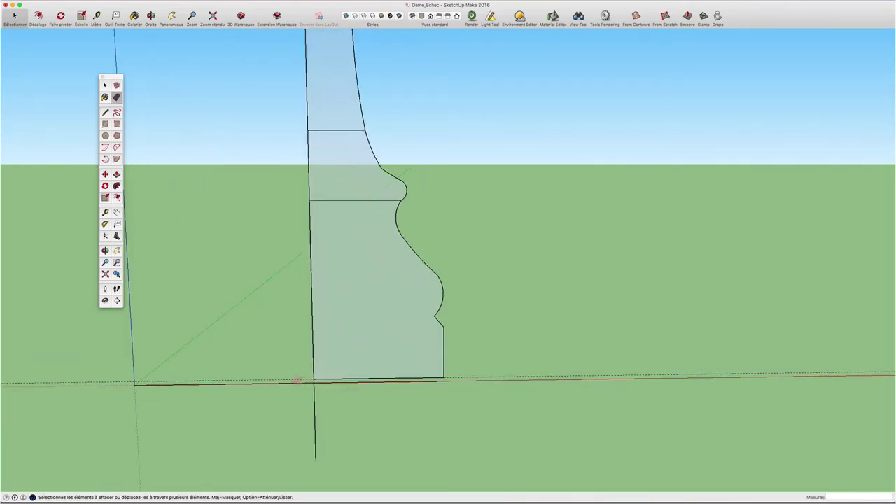
pyautogui.click(230, 383)
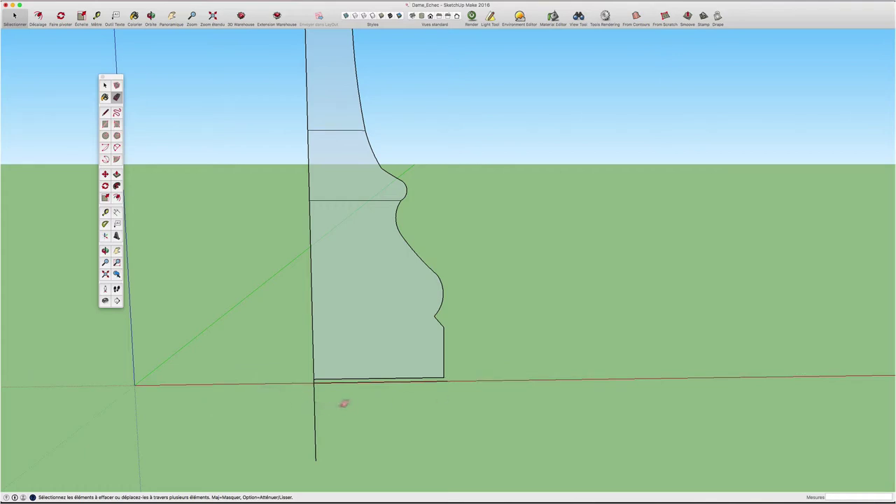
pyautogui.click(315, 405)
pyautogui.scroll(2, 426, 404)
pyautogui.scroll(-2, 523, 385)
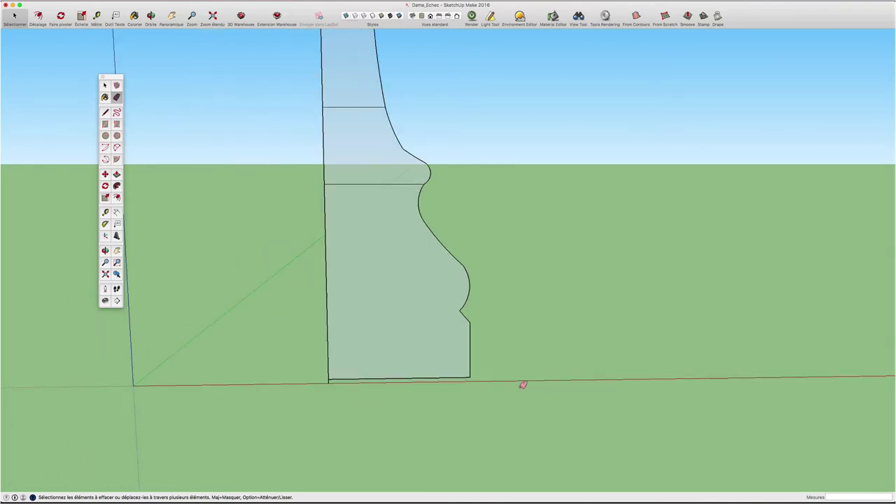
pyautogui.scroll(-2, 516, 364)
pyautogui.scroll(-2, 499, 84)
pyautogui.moveTo(524, 119)
pyautogui.mouseDown(button='middle')
pyautogui.moveTo(520, 280)
pyautogui.moveTo(508, 189)
pyautogui.mouseUp(button='middle')
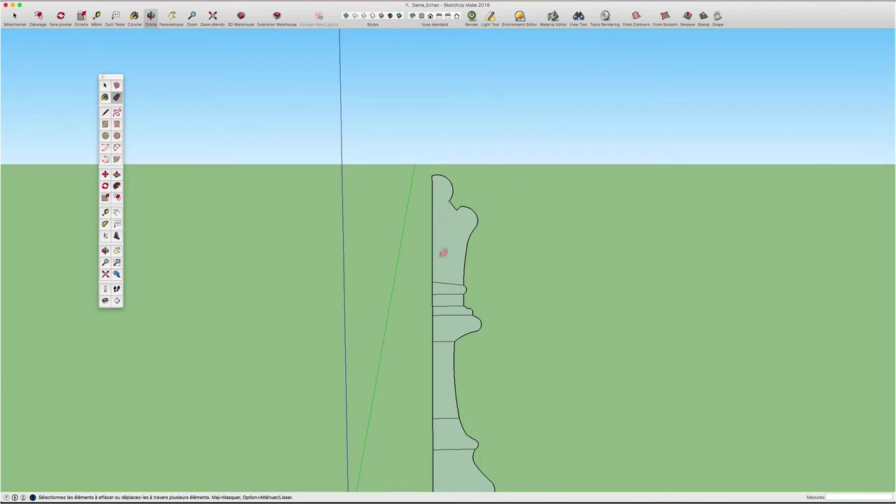
pyautogui.moveTo(443, 252); pyautogui.dragTo(441, 344)
pyautogui.scroll(-2, 460, 343)
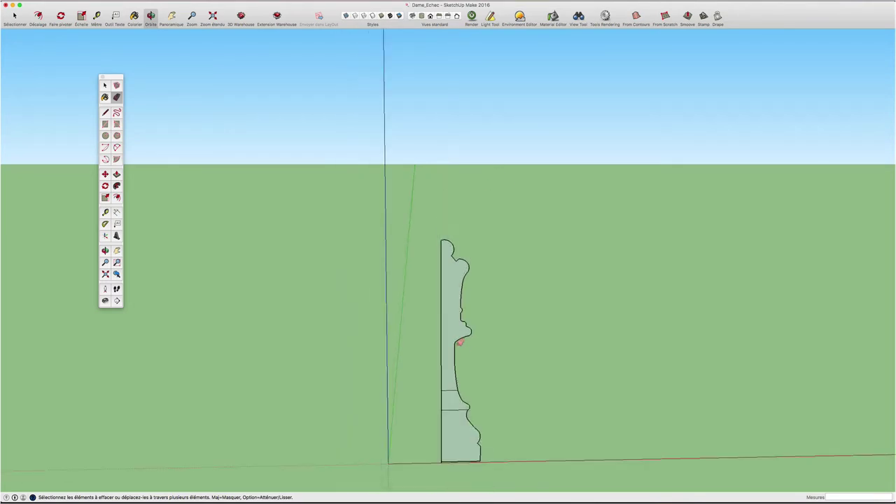
pyautogui.moveTo(460, 342); pyautogui.dragTo(494, 322, button='middle')
pyautogui.scroll(2, 494, 322)
pyautogui.moveTo(506, 254); pyautogui.dragTo(504, 277, button='middle')
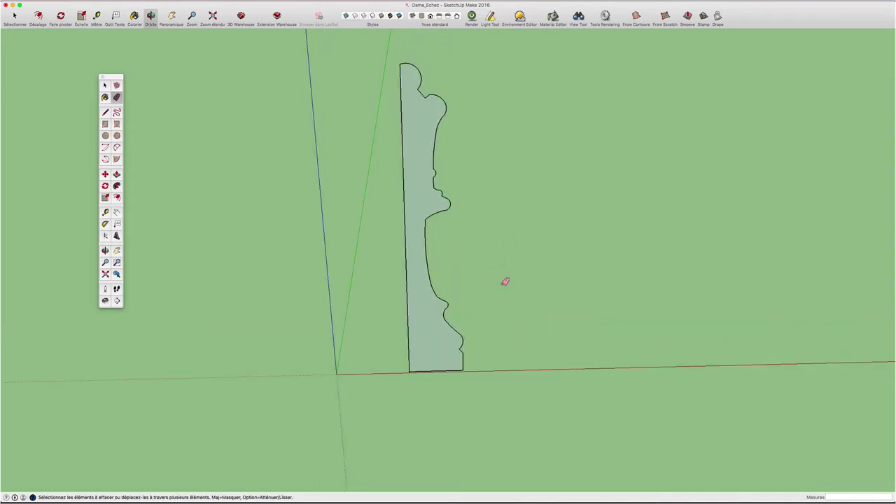
pyautogui.press('c')
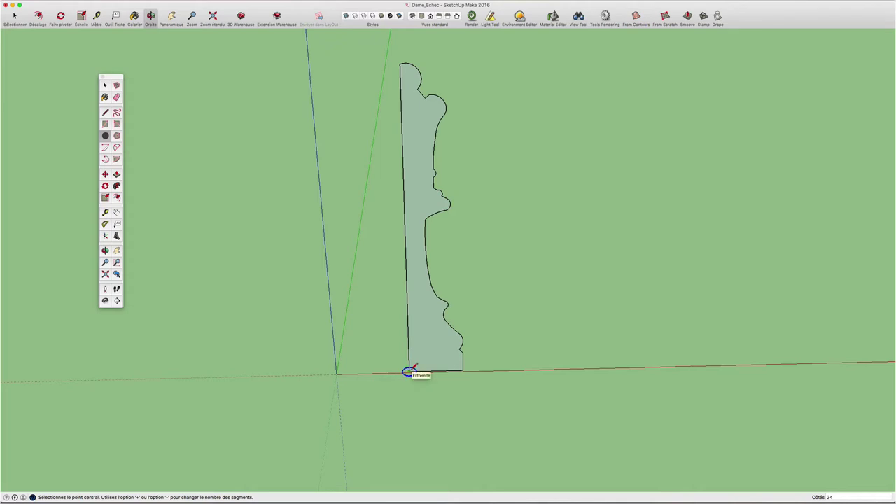
# Step: Draw a flat circle on the ground centred on the profile's bottom axis point
pyautogui.click(410, 371)
pyautogui.press('Up')
pyautogui.click(503, 365)
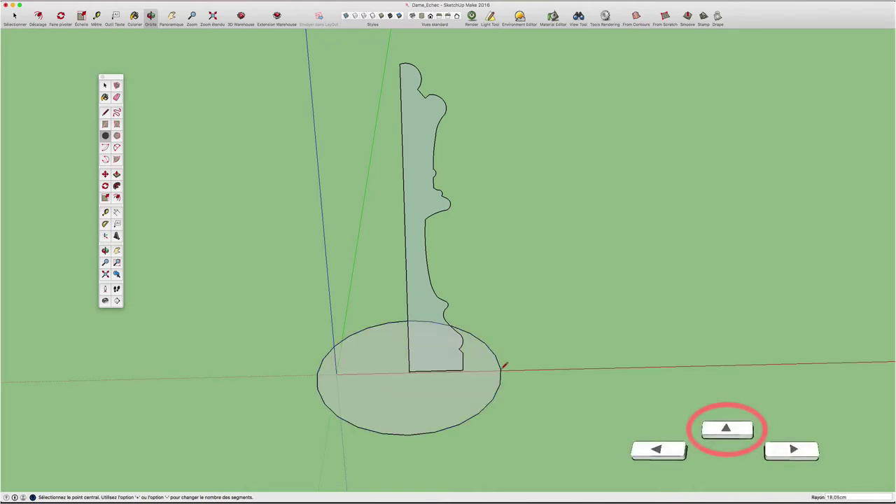
pyautogui.press('space')
# Step: Confirm the circle's 18,05cm radius and 24 segments in Entity Info, then select its face
pyautogui.rightClick(502, 367)
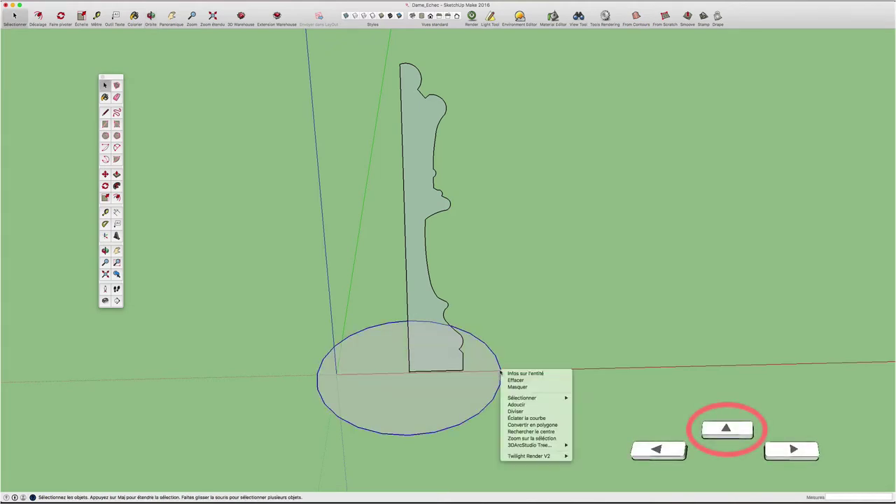
pyautogui.click(521, 373)
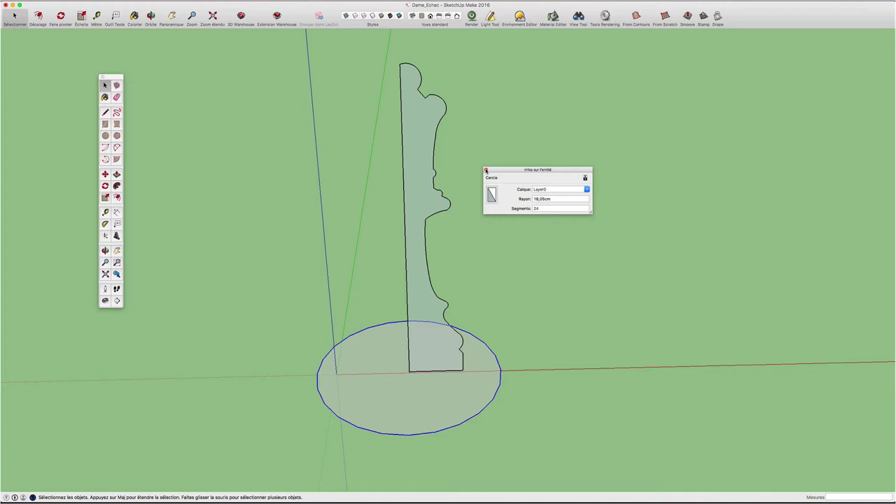
pyautogui.click(486, 170)
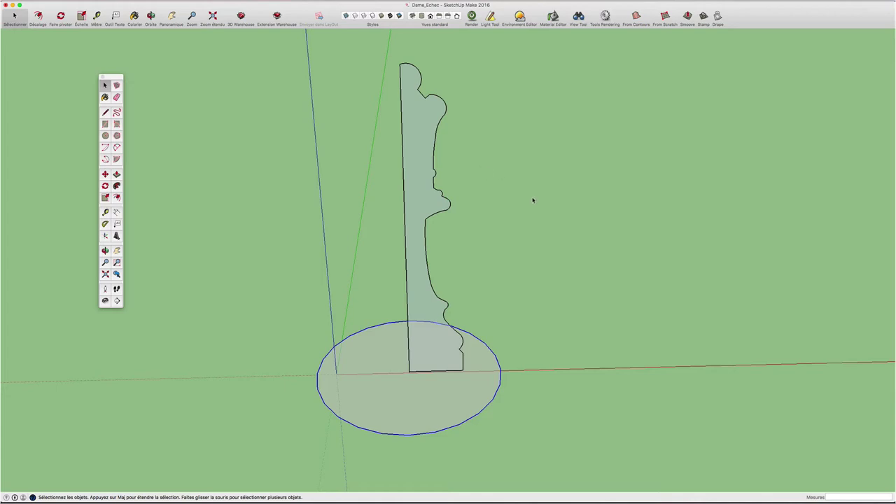
pyautogui.click(380, 352)
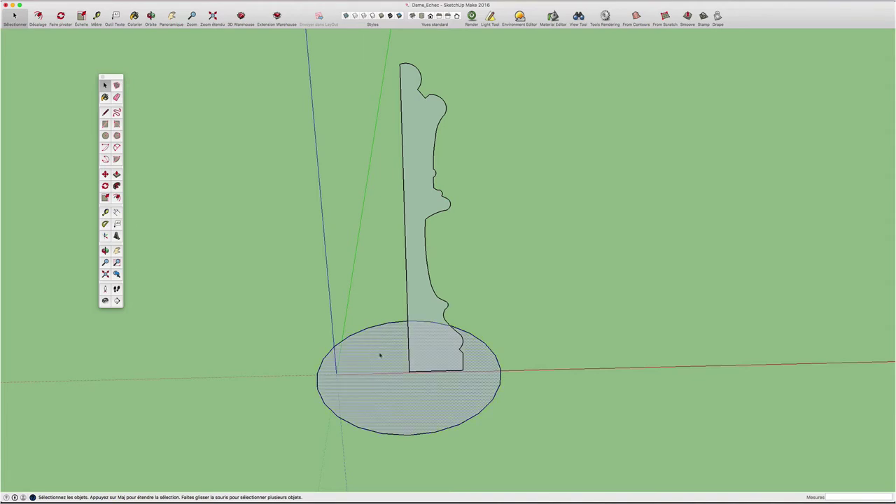
pyautogui.click(117, 186)
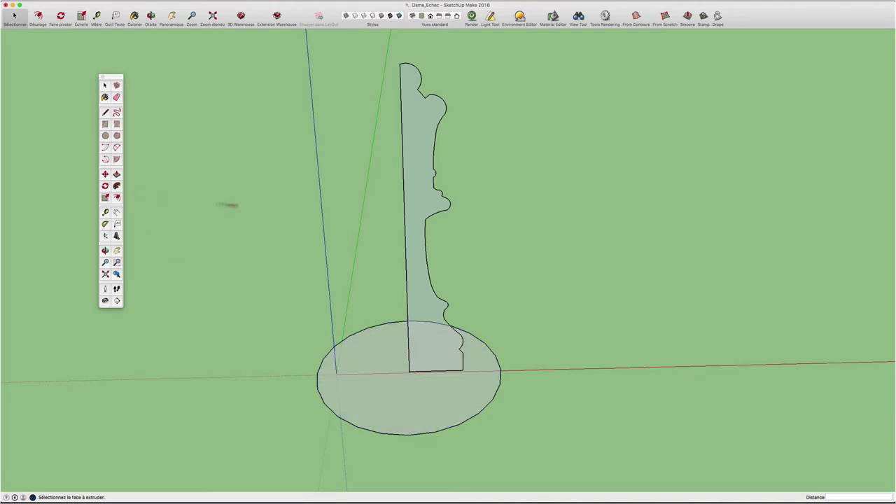
# Step: Sweep the profile around the circle with Follow Me, turn off X-ray, and orbit to inspect
pyautogui.click(415, 201)
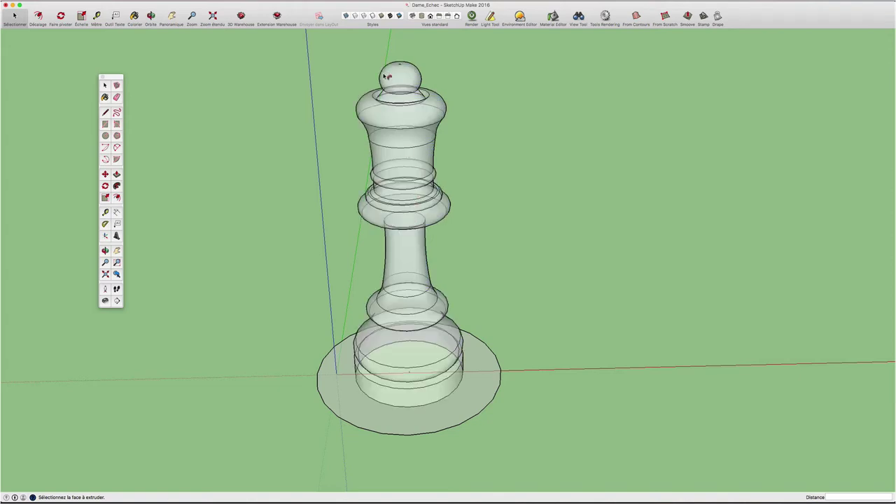
pyautogui.click(348, 16)
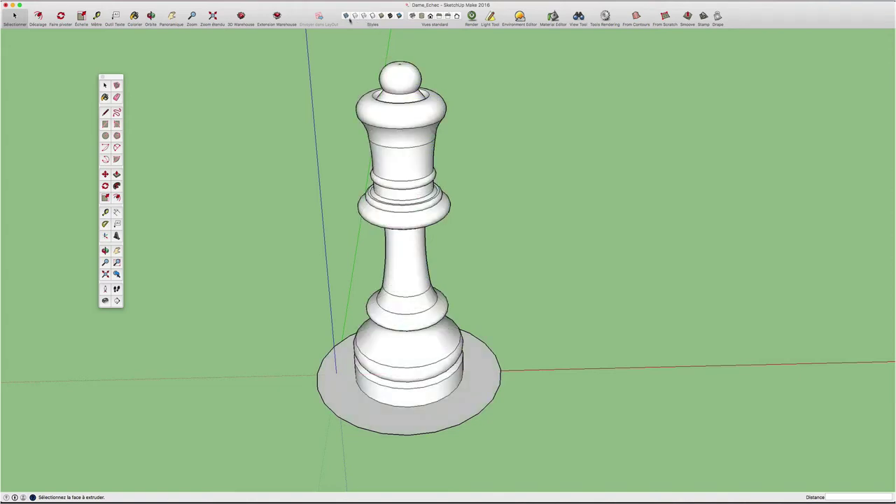
pyautogui.press('o')
pyautogui.moveTo(508, 89)
pyautogui.mouseDown()
pyautogui.moveTo(499, 220)
pyautogui.moveTo(524, 112)
pyautogui.mouseUp()
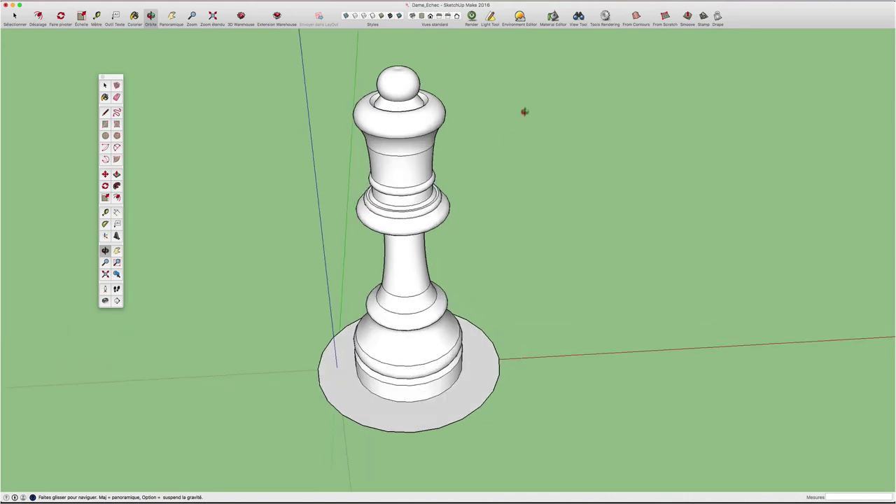
pyautogui.moveTo(518, 245); pyautogui.dragTo(527, 146)
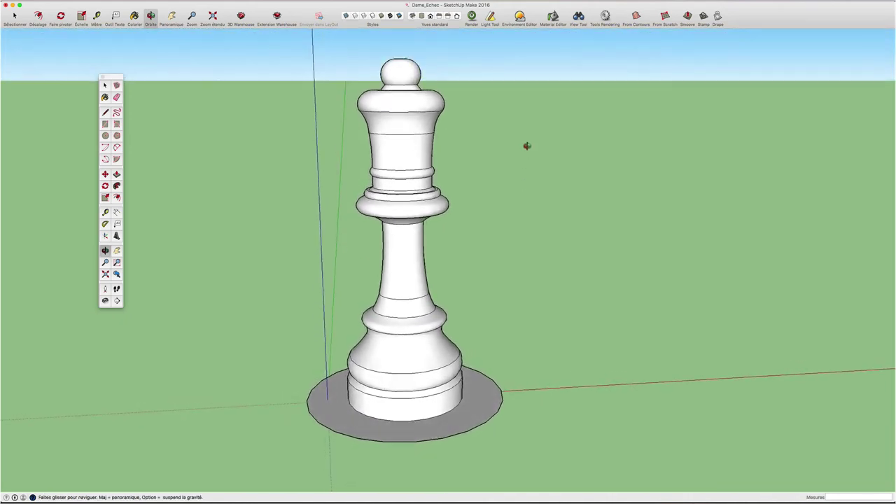
pyautogui.press('p')
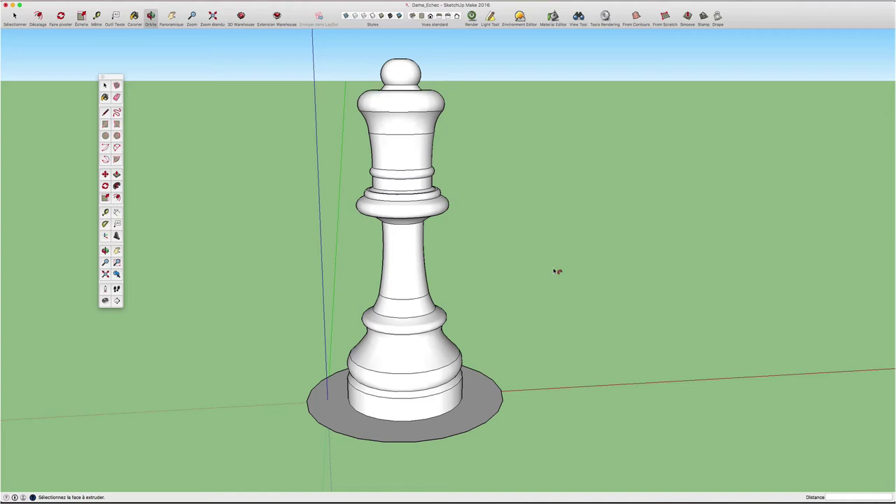
# Step: Erase the grey base disc under the queen and triple-click to select the whole queen
pyautogui.moveTo(556, 271); pyautogui.dragTo(588, 344, button='middle')
pyautogui.press('space')
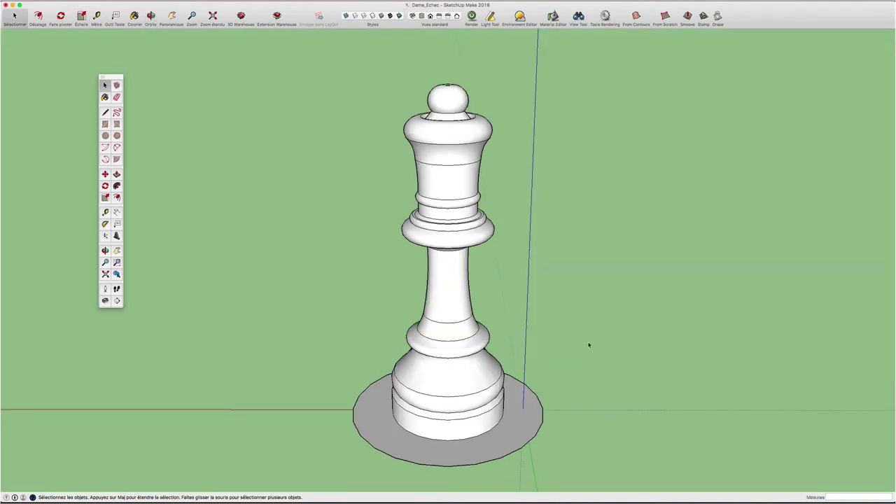
pyautogui.press('e')
pyautogui.click(544, 417)
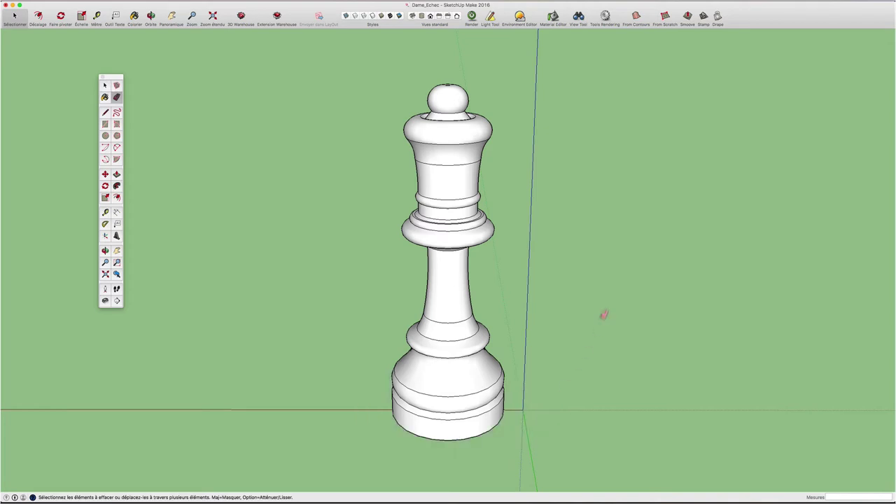
pyautogui.press('space')
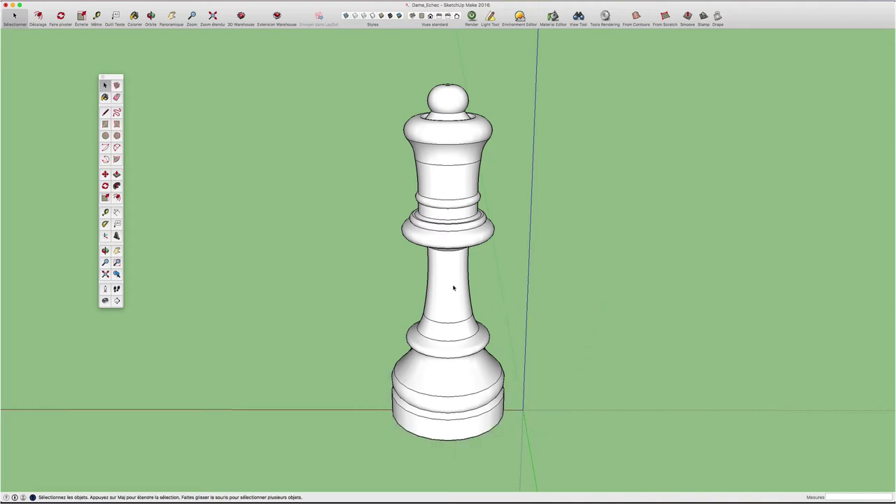
pyautogui.click(453, 288)
pyautogui.tripleClick(454, 287)
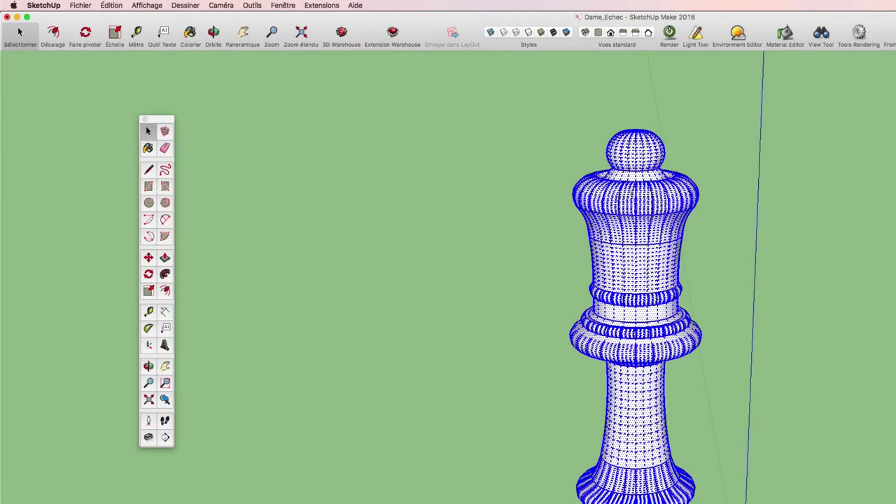
# Step: Switch the camera to Projection parallèle and show the Arrière standard view
pyautogui.click(218, 6)
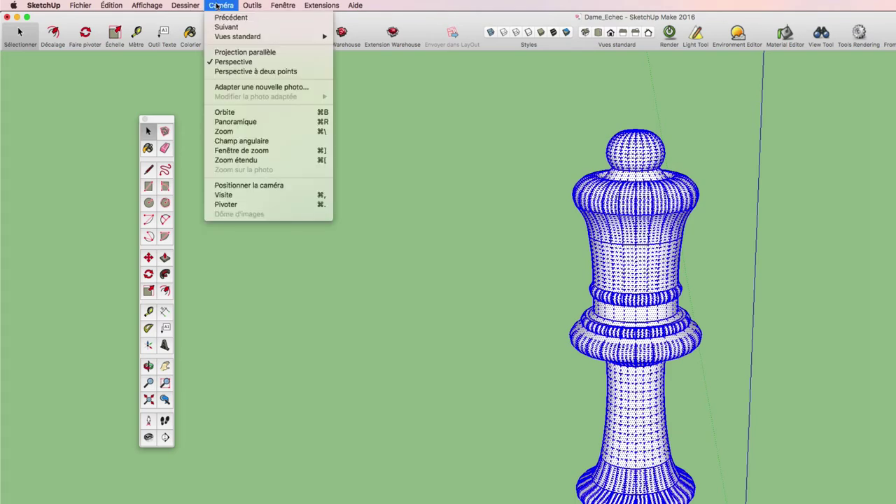
pyautogui.click(241, 51)
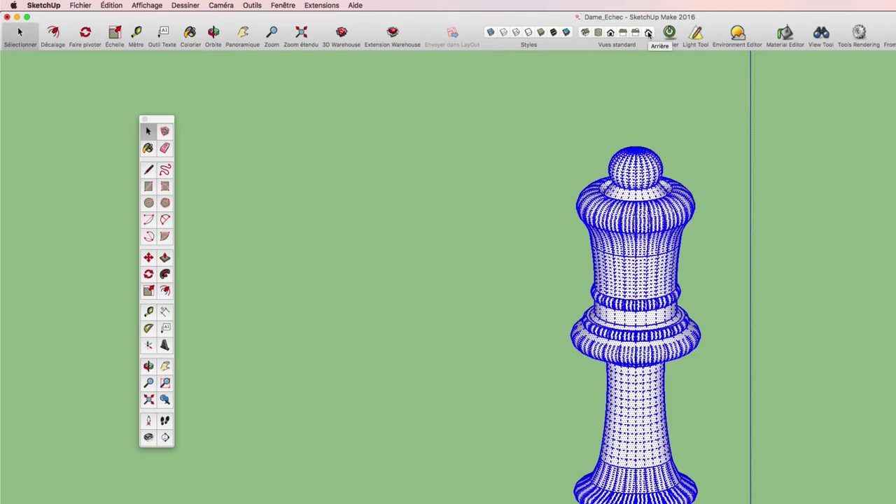
pyautogui.click(648, 33)
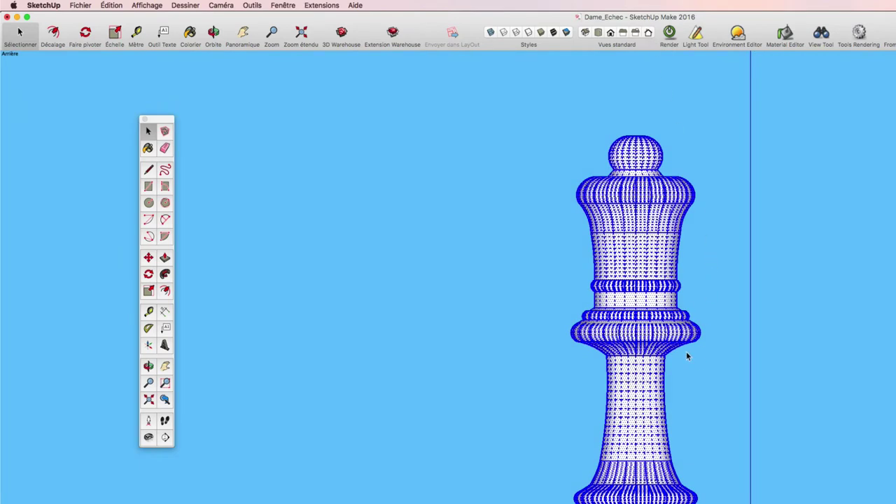
# Step: Measure the queen from base to top with the Tape Measure and resize the model to 6 cm
pyautogui.press('t')
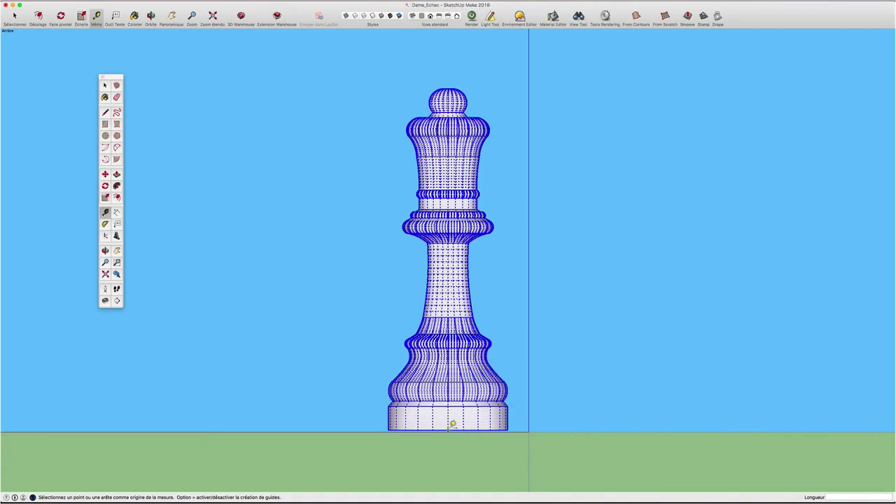
pyautogui.click(448, 429)
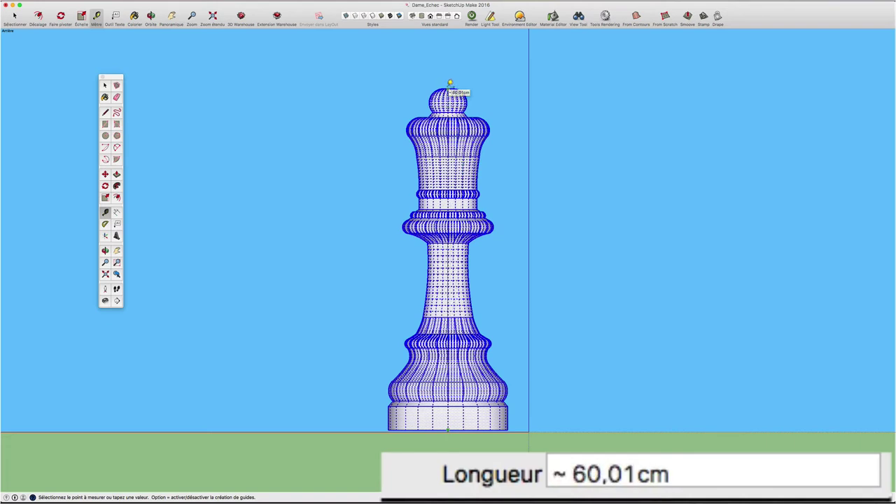
pyautogui.click(450, 82)
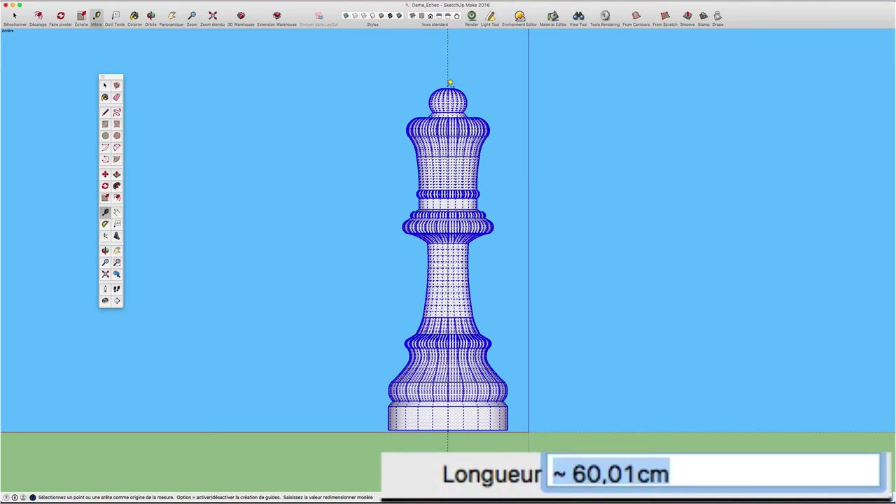
pyautogui.write('6')
pyautogui.press('Return')
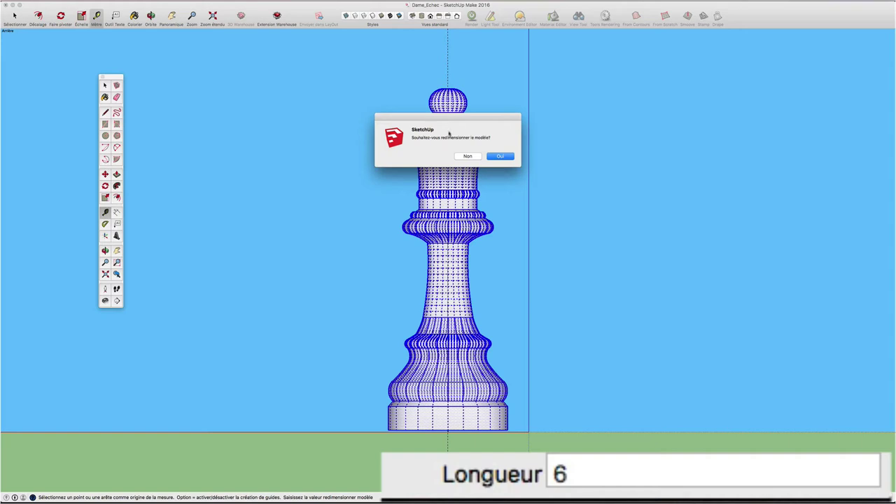
pyautogui.click(500, 156)
# Step: Select the whole queen, make it one group, and open the Adoucir les arêtes panel
pyautogui.moveTo(586, 348); pyautogui.dragTo(562, 327, button='middle')
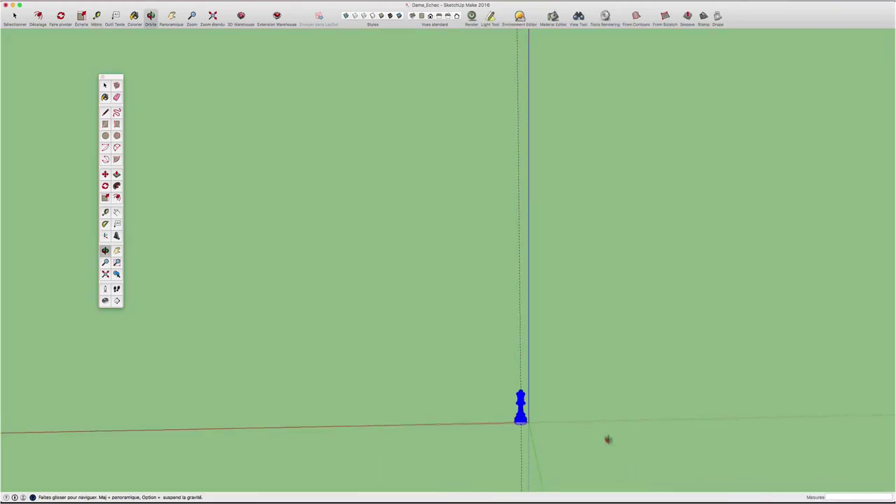
pyautogui.hotkey('shift', 'z')
pyautogui.press('space')
pyautogui.moveTo(428, 207); pyautogui.dragTo(598, 467)
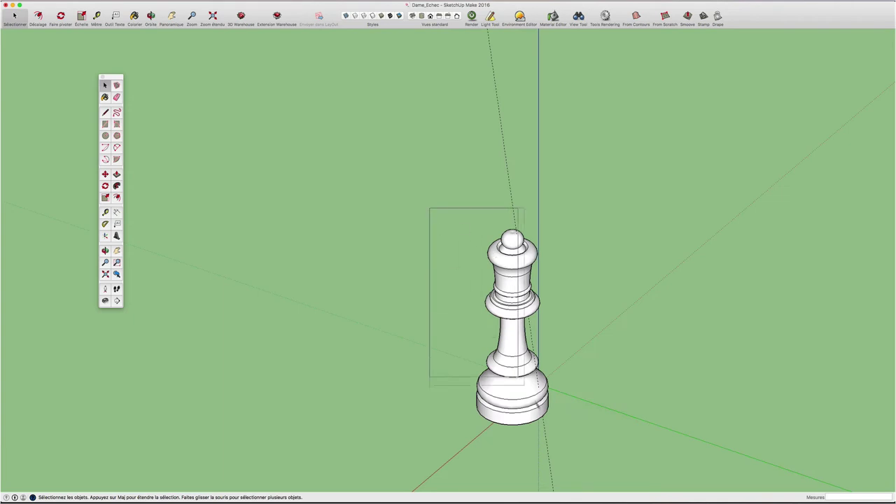
pyautogui.tripleClick(508, 339)
pyautogui.rightClick(510, 343)
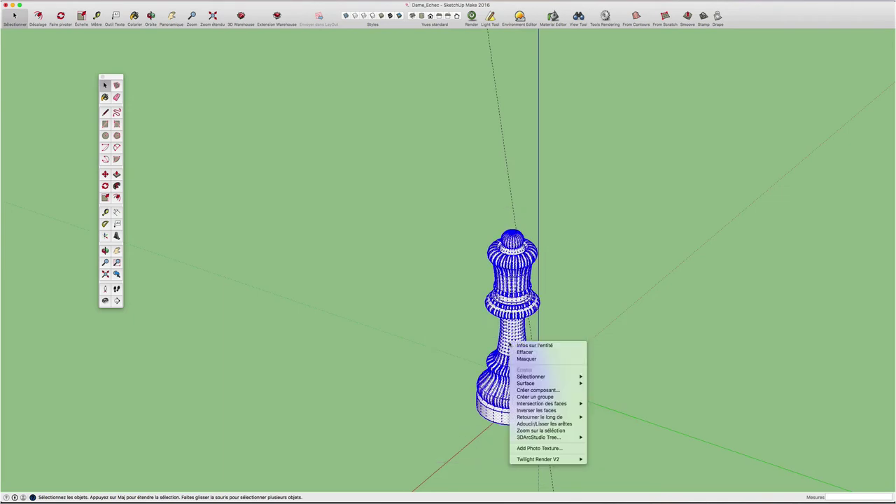
pyautogui.click(539, 396)
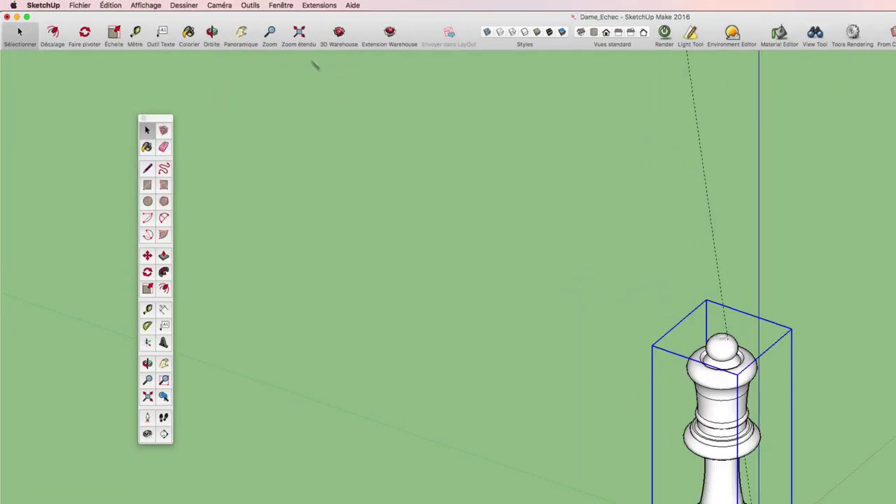
pyautogui.click(281, 4)
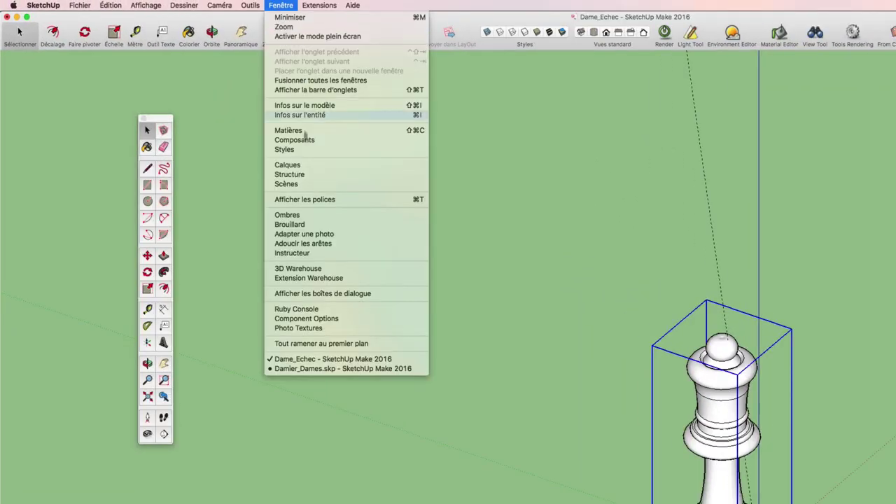
pyautogui.click(311, 243)
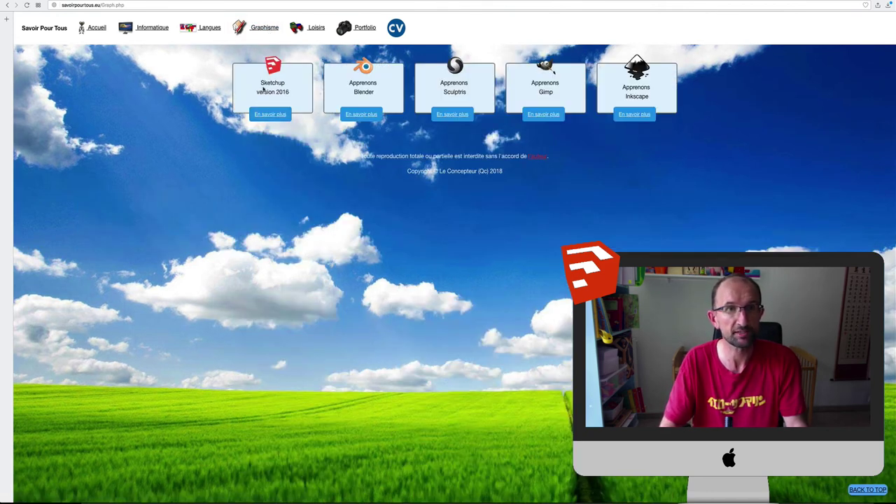
# Step: Go to the SketchUp 2016 course's Exercices section and expand Lesson 31 on chess pieces
pyautogui.click(273, 115)
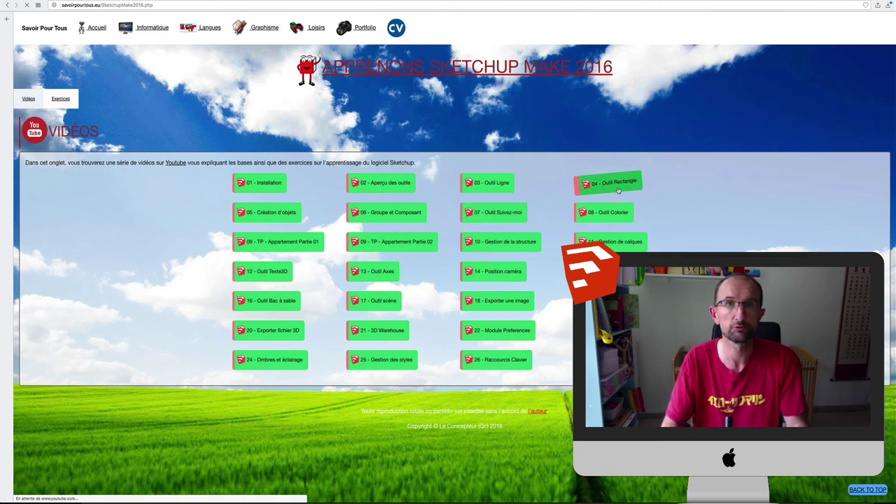
pyautogui.click(60, 98)
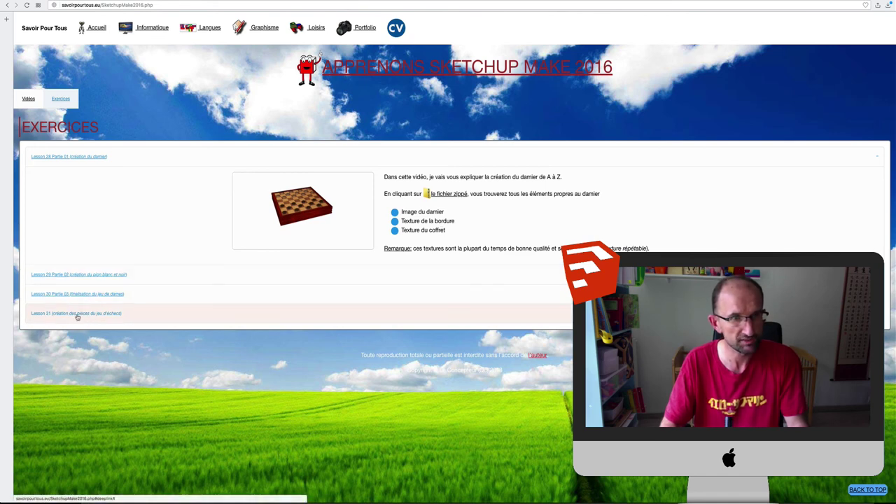
pyautogui.click(86, 314)
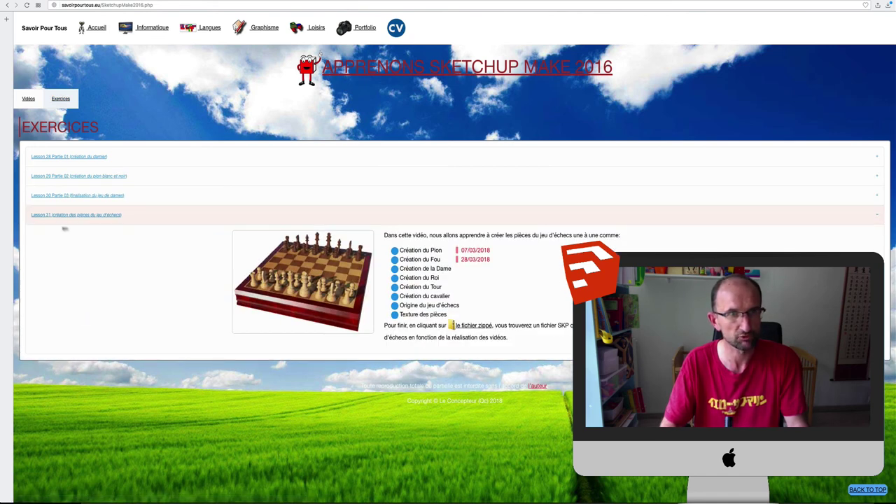